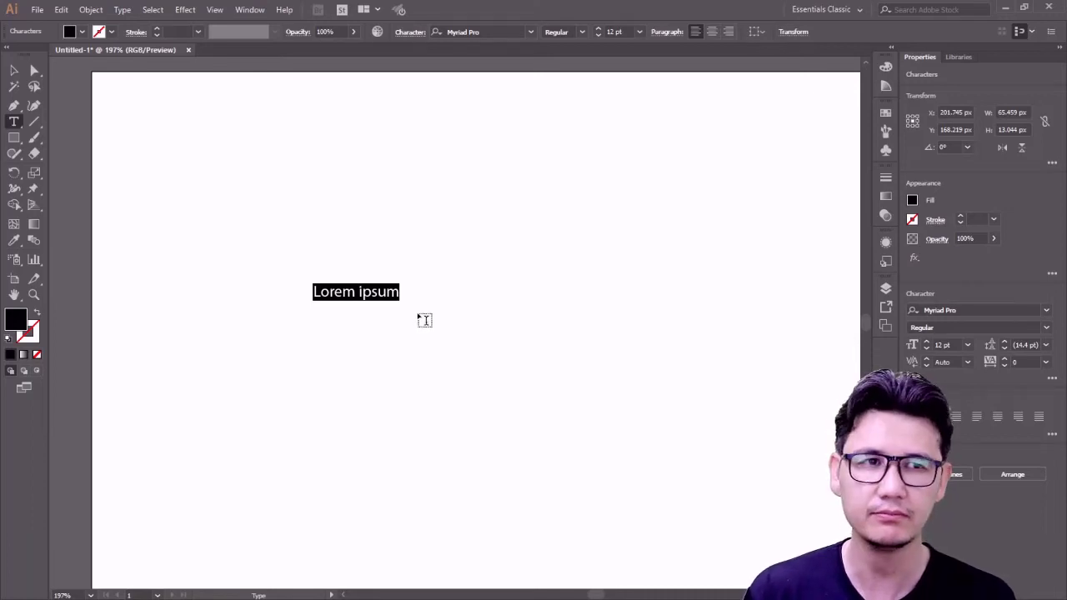
- Type 'LP' as placeholder text, scale it up and move it toward the centre
{"action": "type", "text": "LP"}
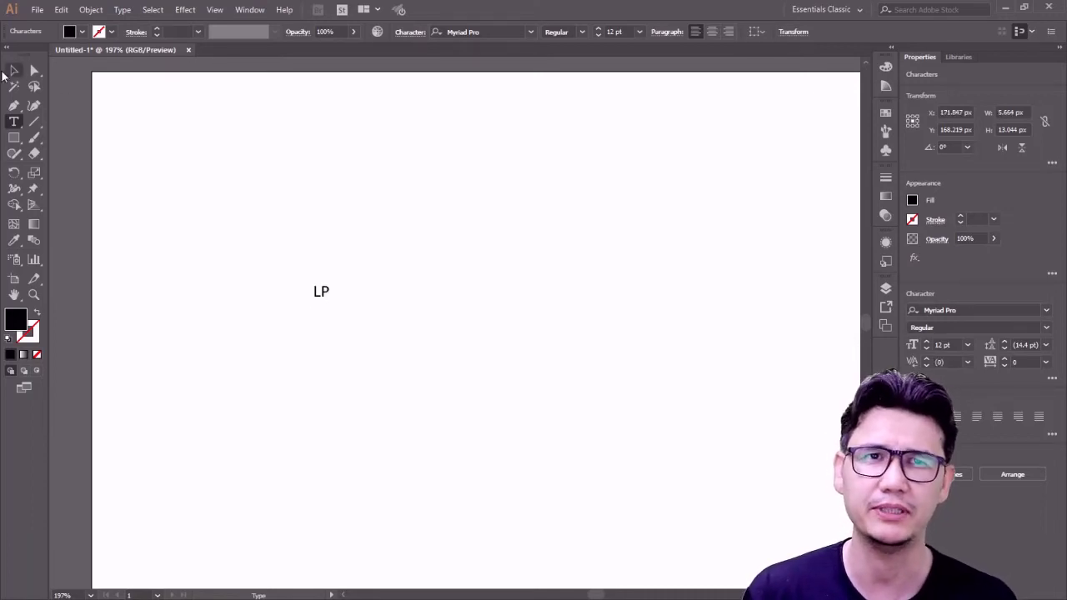
{"action": "left_click", "coordinate": [15, 70]}
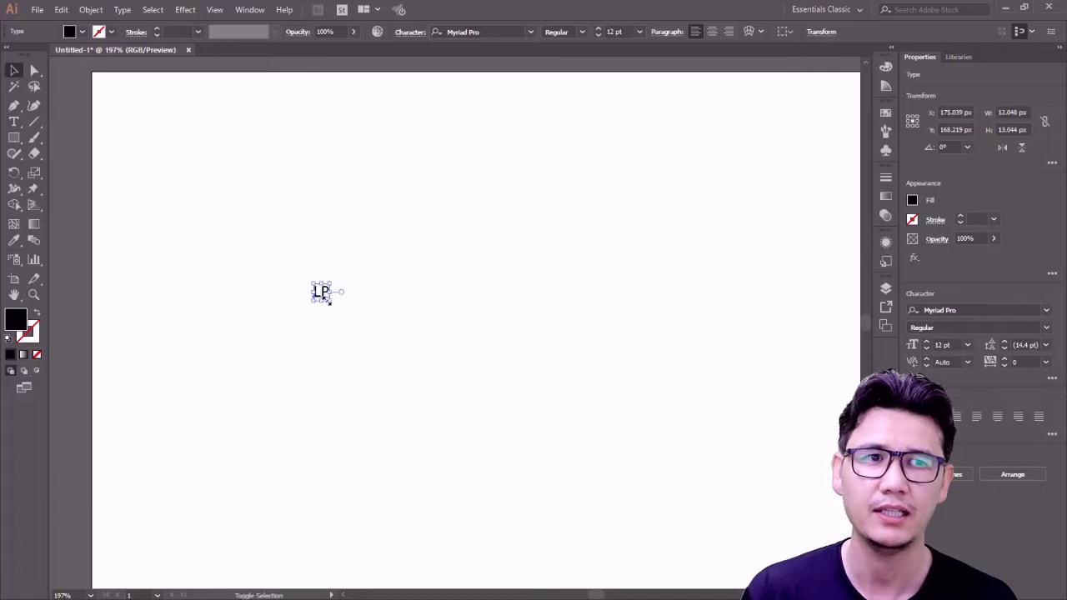
{"action": "left_click_drag", "start_coordinate": [330, 301], "coordinate": [542, 464]}
{"action": "left_click_drag", "start_coordinate": [422, 386], "coordinate": [350, 304]}
- Retype the enlarged text as 'JR' and shift it up slightly
{"action": "double_click", "coordinate": [460, 314]}
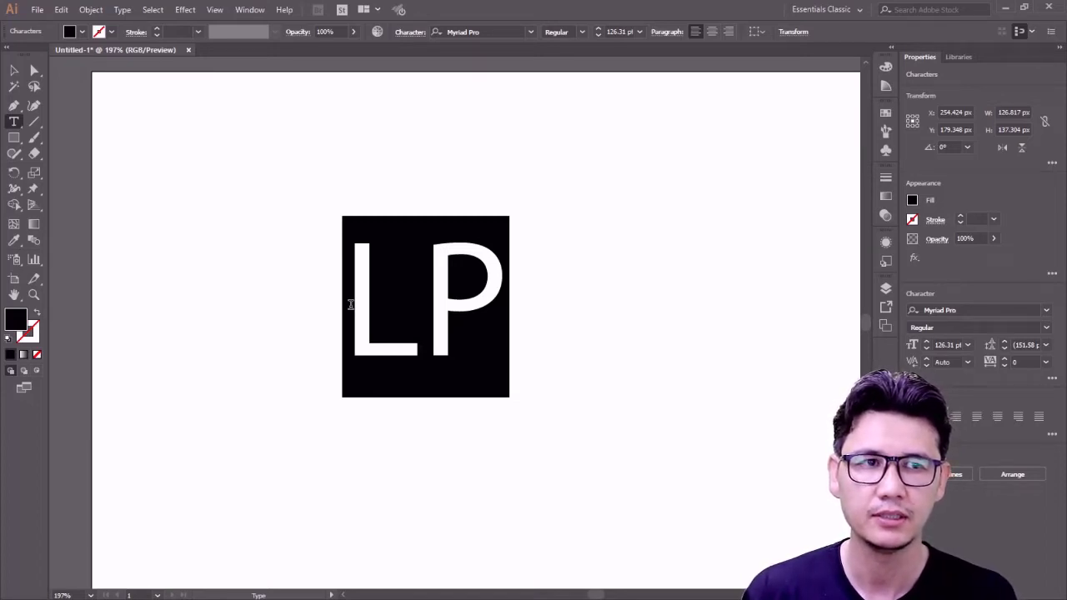
{"action": "type", "text": "WOP"}
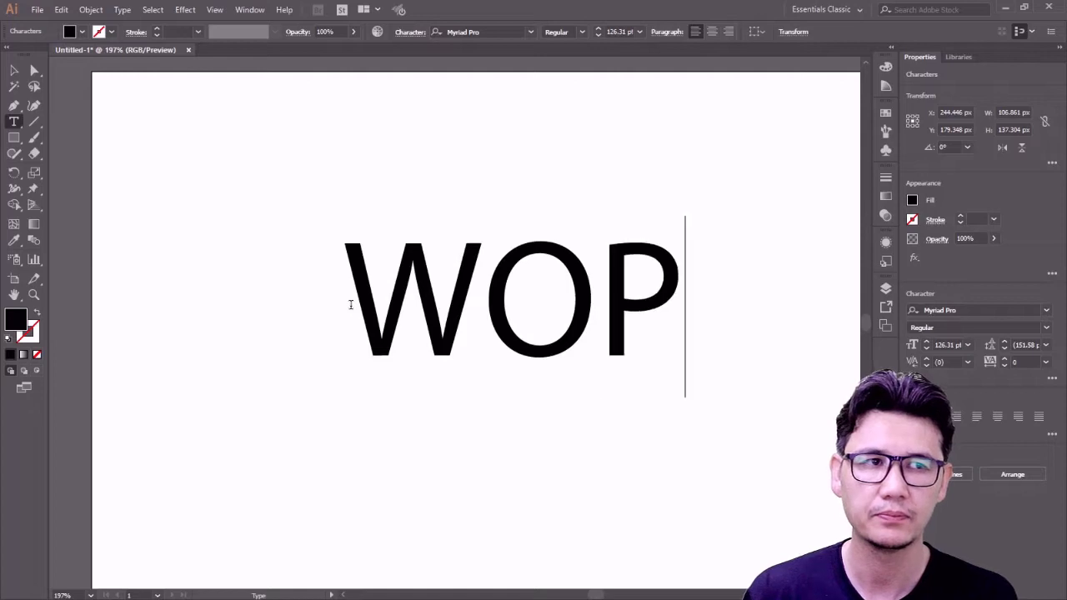
{"action": "key", "text": "BackSpace"}
{"action": "key", "text": "BackSpace"}
{"action": "type", "text": "P"}
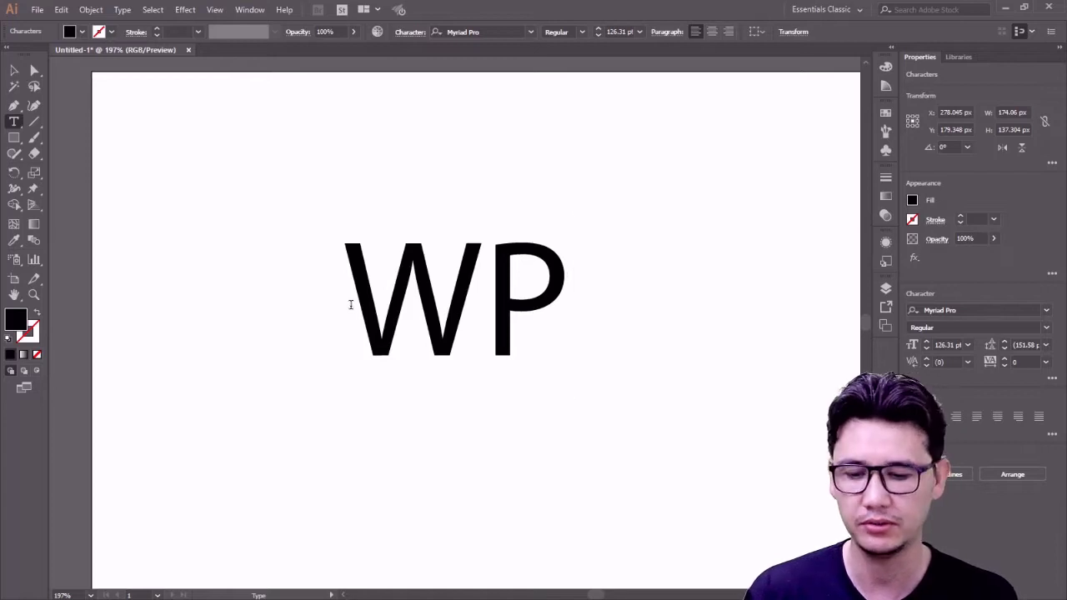
{"action": "key", "text": "BackSpace"}
{"action": "key", "text": "BackSpace"}
{"action": "type", "text": "JR"}
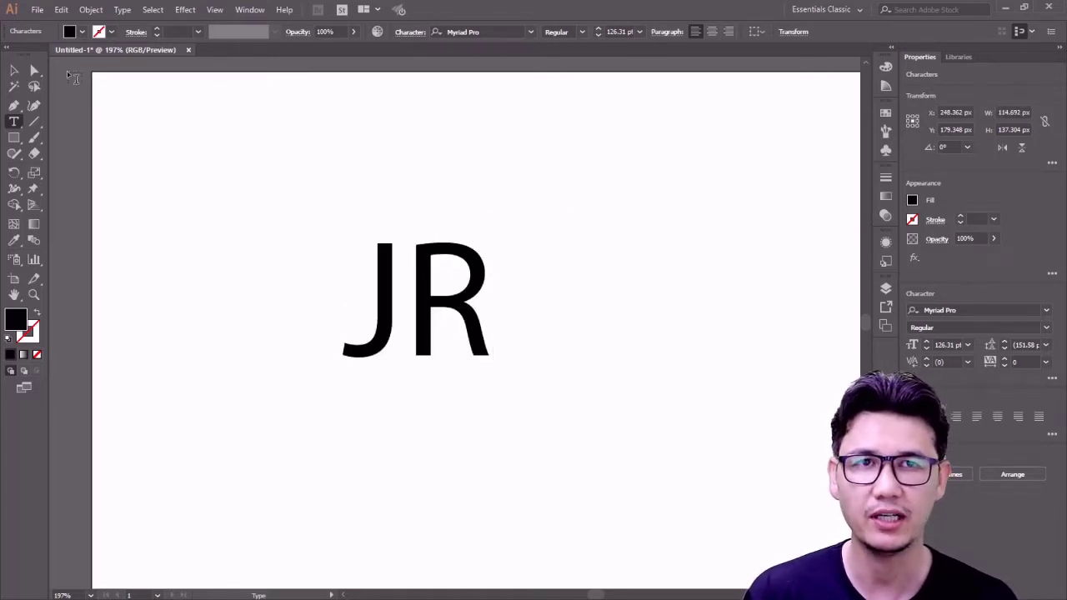
{"action": "key", "text": "Escape"}
{"action": "left_click_drag", "start_coordinate": [442, 300], "coordinate": [436, 275]}
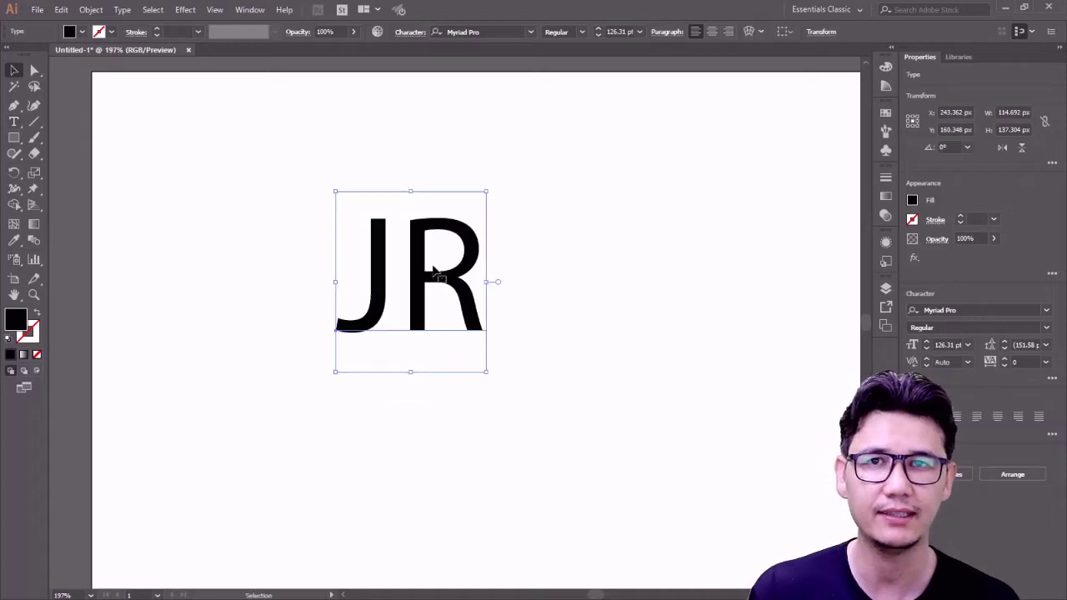
- Set the JR text to Myriad Pro Bold and move it down a little
{"action": "left_click", "coordinate": [584, 34]}
{"action": "left_click", "coordinate": [584, 34]}
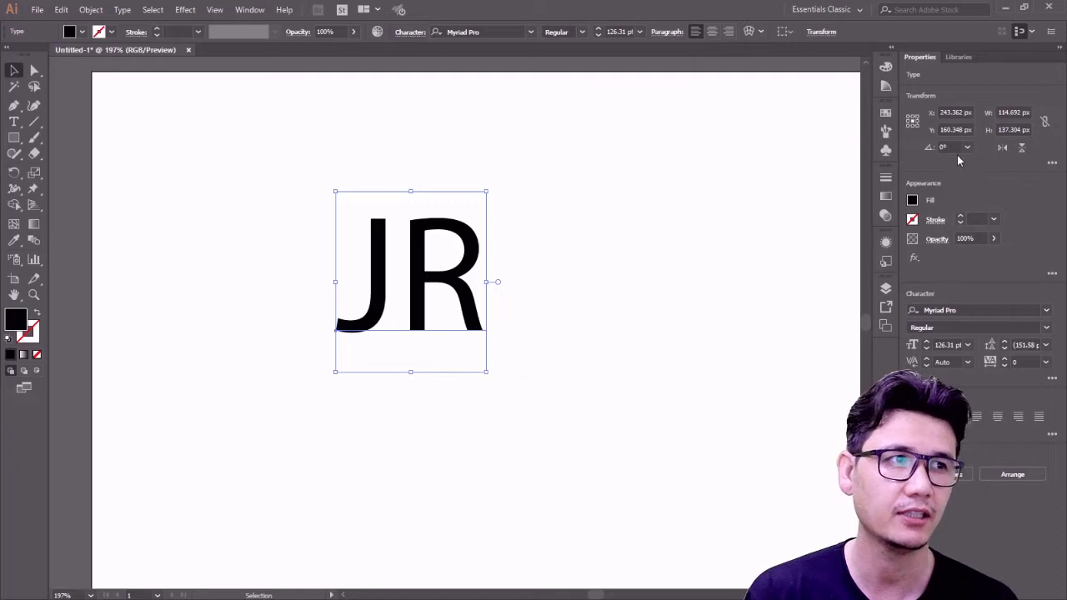
{"action": "left_click", "coordinate": [1047, 328]}
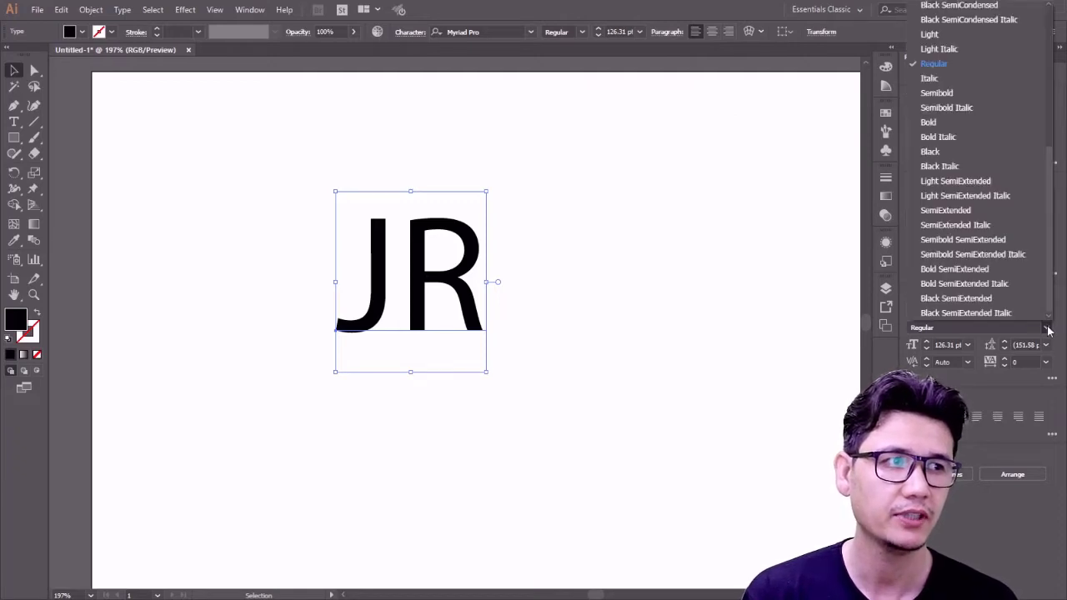
{"action": "left_click", "coordinate": [962, 123]}
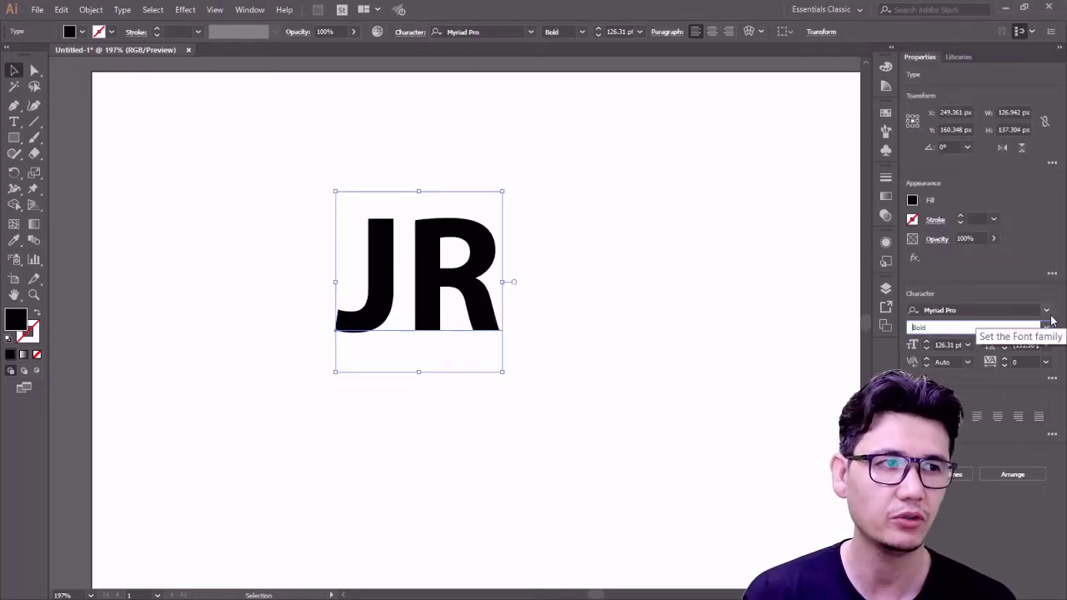
{"action": "left_click_drag", "start_coordinate": [424, 270], "coordinate": [465, 268]}
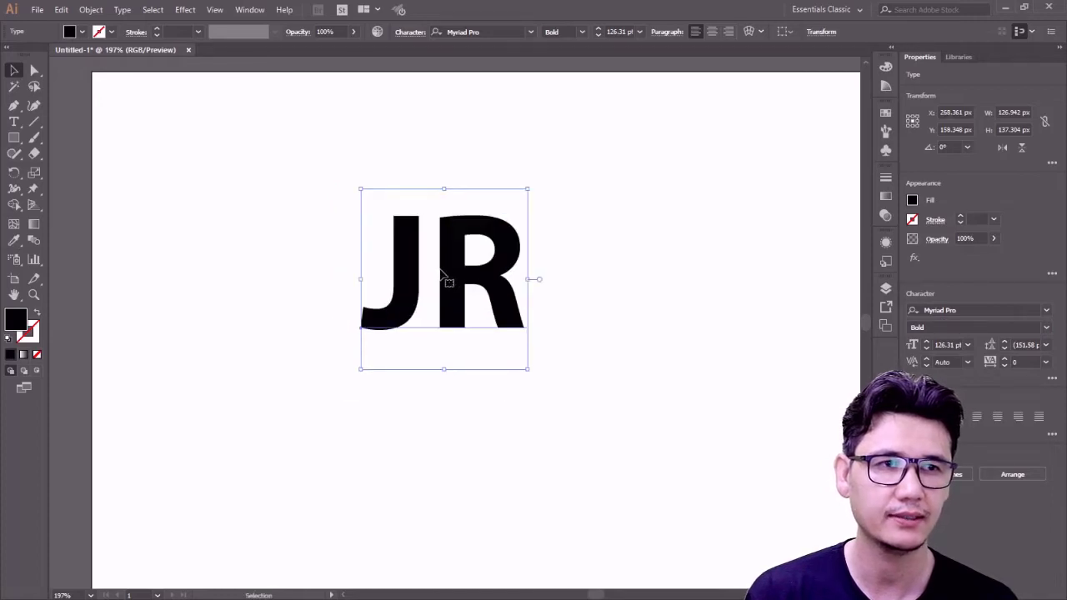
- Make a test JR text copy, enlarge it, then delete it and nudge the original JR right
{"action": "left_click", "coordinate": [15, 121]}
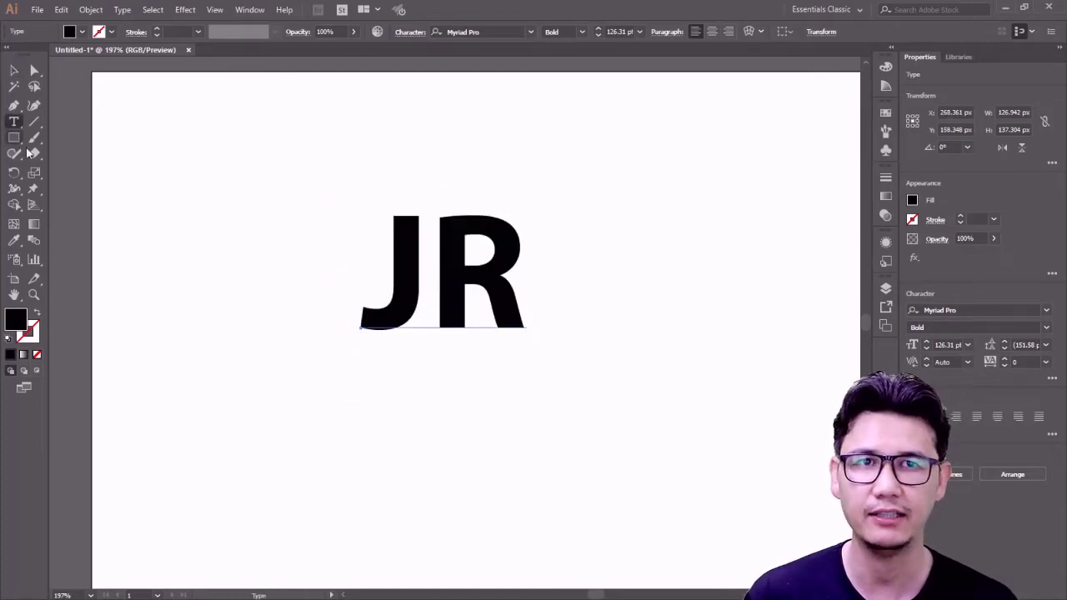
{"action": "left_click", "coordinate": [361, 428]}
{"action": "type", "text": "JRK"}
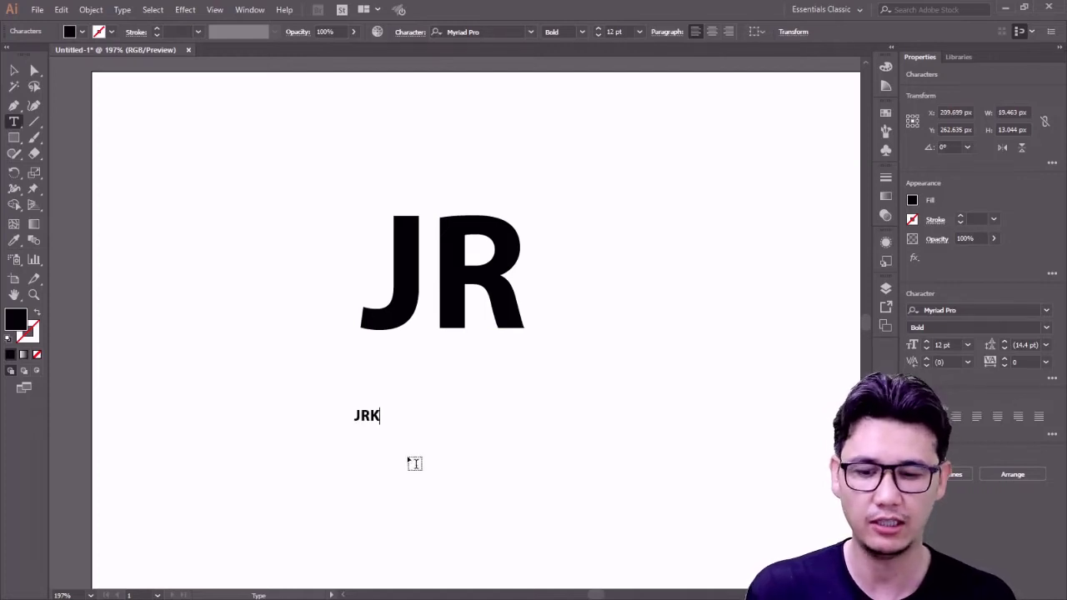
{"action": "key", "text": "BackSpace"}
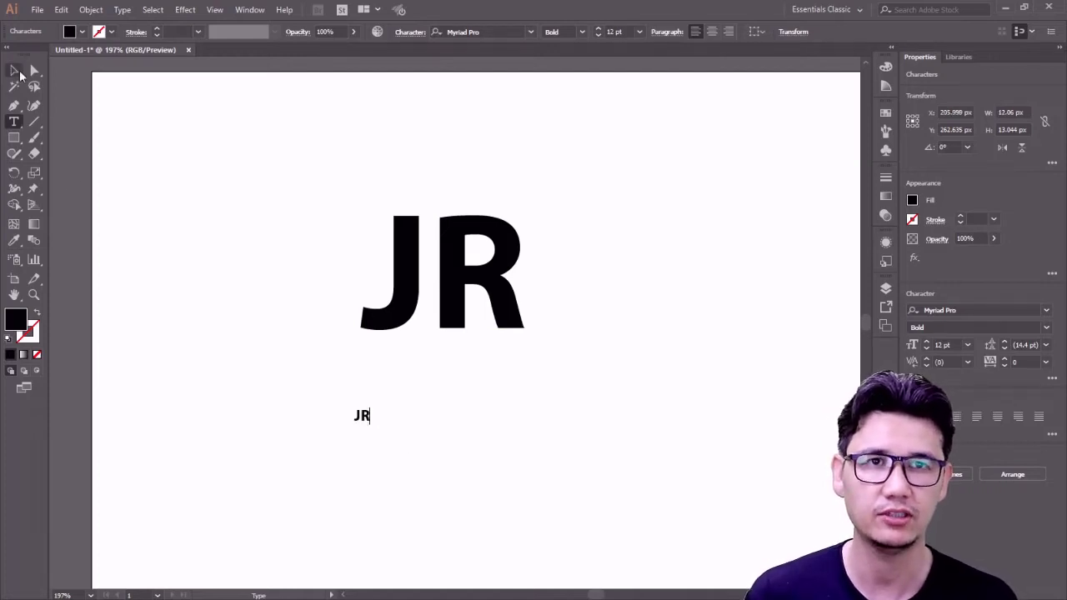
{"action": "left_click", "coordinate": [23, 72]}
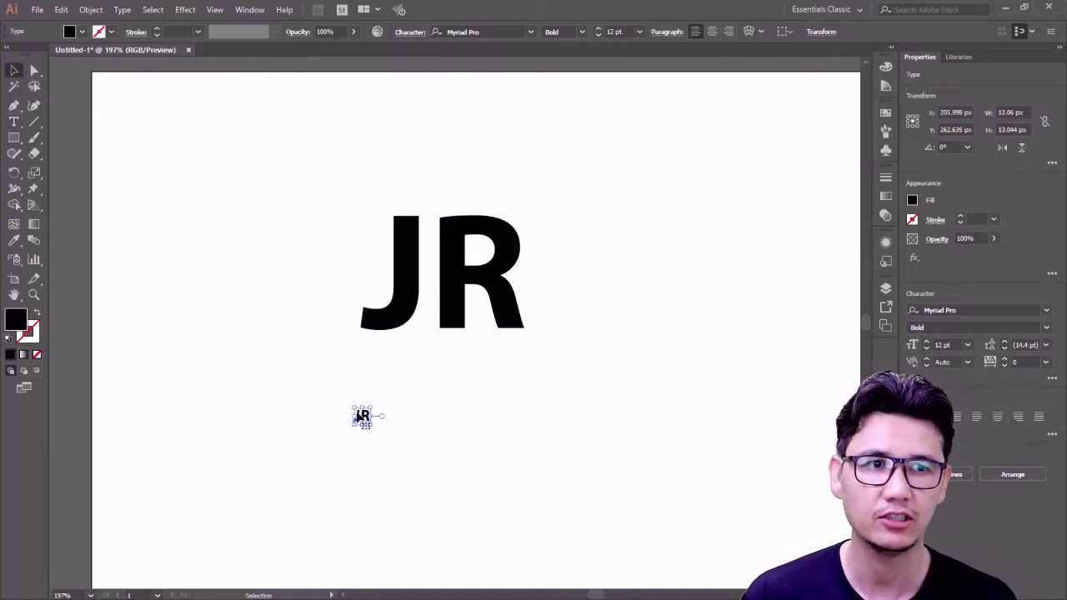
{"action": "left_click", "coordinate": [361, 416]}
{"action": "left_click_drag", "start_coordinate": [373, 408], "coordinate": [613, 210]}
{"action": "left_click_drag", "start_coordinate": [527, 264], "coordinate": [299, 382]}
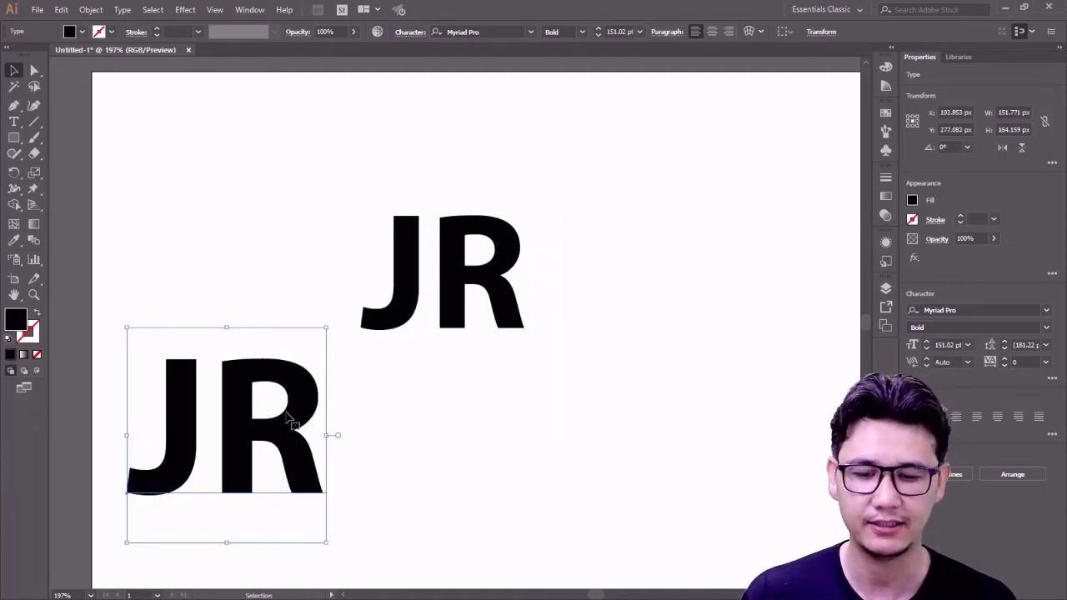
{"action": "key", "text": "Delete"}
{"action": "left_click_drag", "start_coordinate": [382, 188], "coordinate": [594, 377]}
{"action": "left_click_drag", "start_coordinate": [532, 314], "coordinate": [543, 315]}
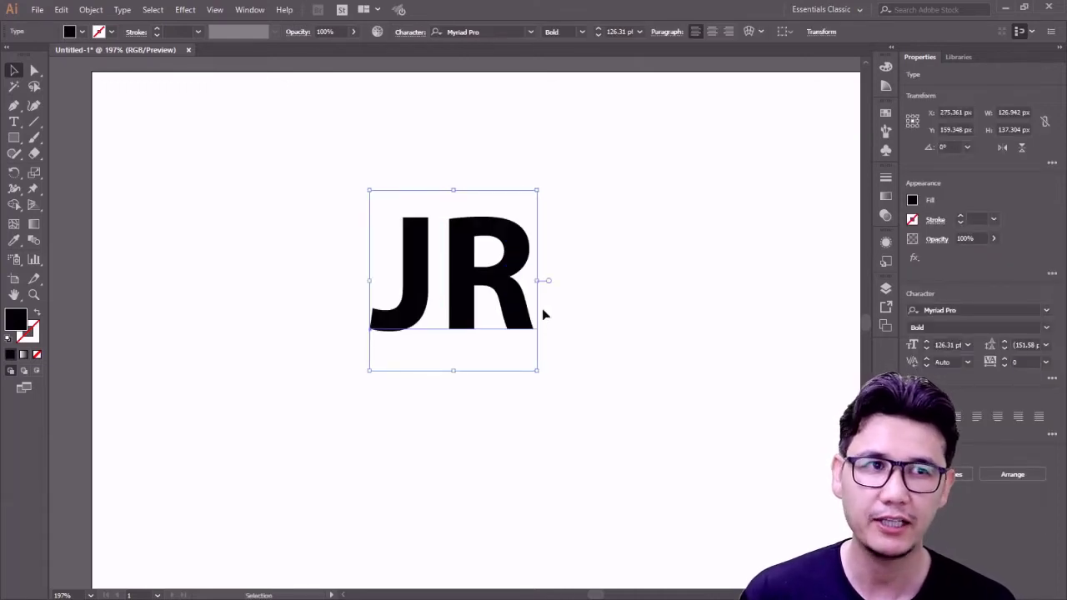
- Convert the JR text to outlines and trial-move the J and R, undoing it
{"action": "right_click", "coordinate": [431, 242]}
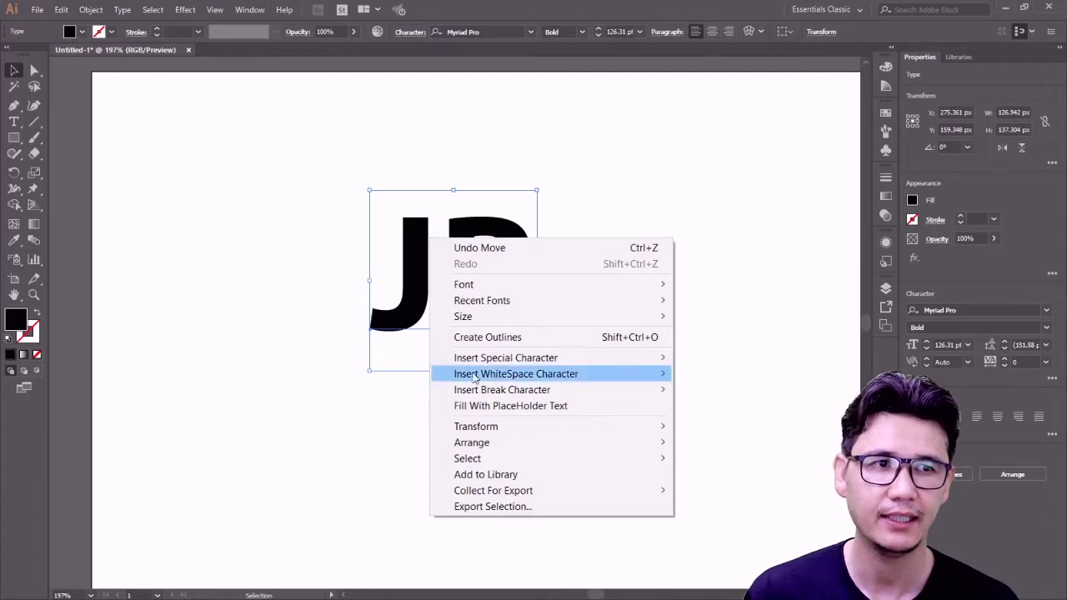
{"action": "left_click", "coordinate": [491, 338]}
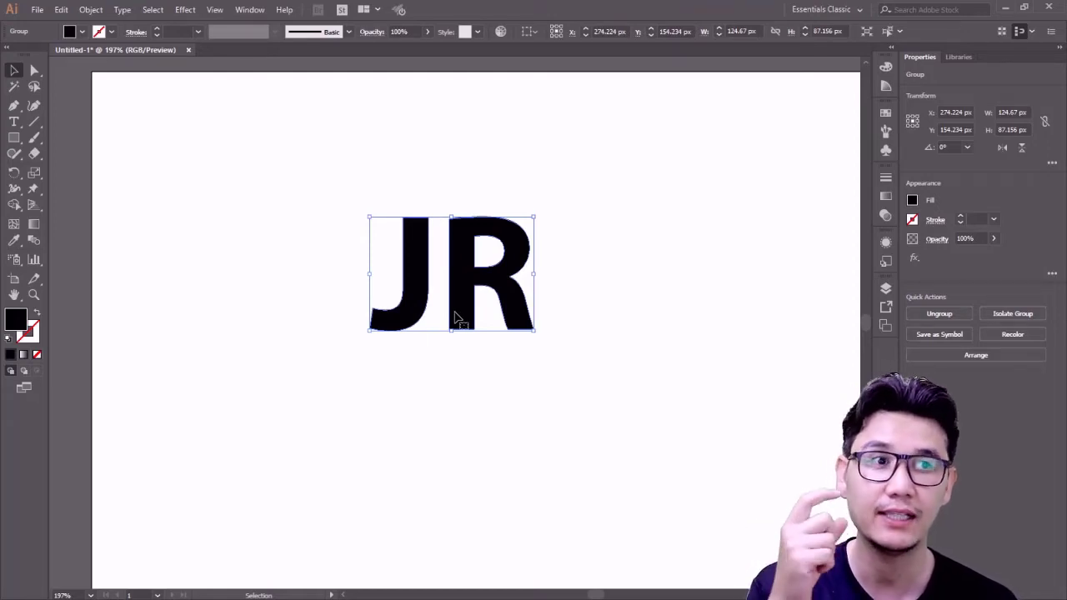
{"action": "left_click", "coordinate": [34, 70]}
{"action": "left_click", "coordinate": [238, 212]}
{"action": "left_click_drag", "start_coordinate": [415, 286], "coordinate": [359, 191]}
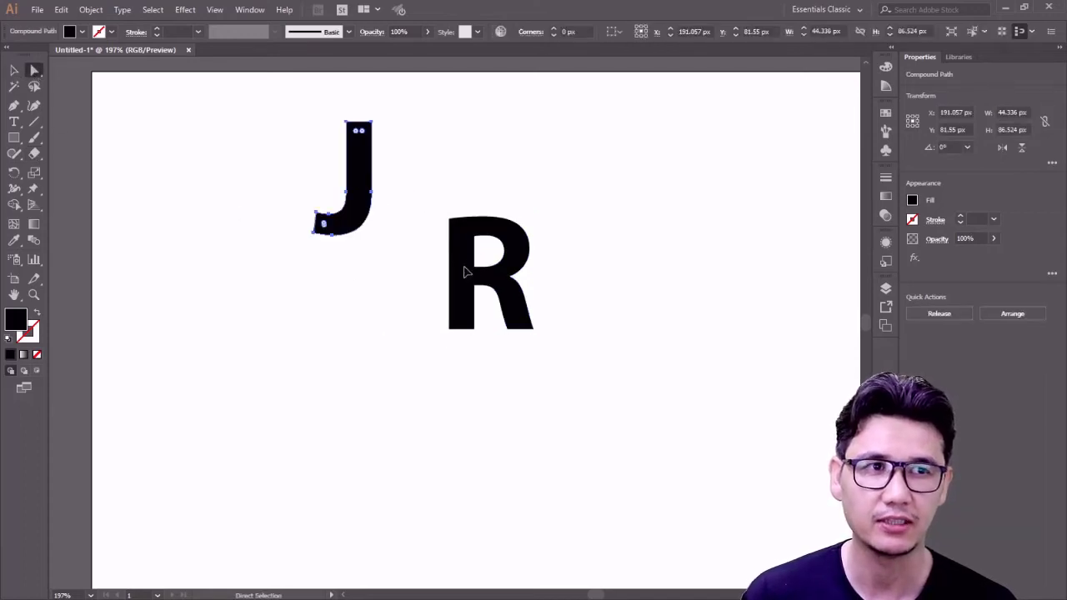
{"action": "left_click_drag", "start_coordinate": [453, 267], "coordinate": [346, 414]}
{"action": "key", "text": "ctrl+z"}
{"action": "key", "text": "ctrl+z"}
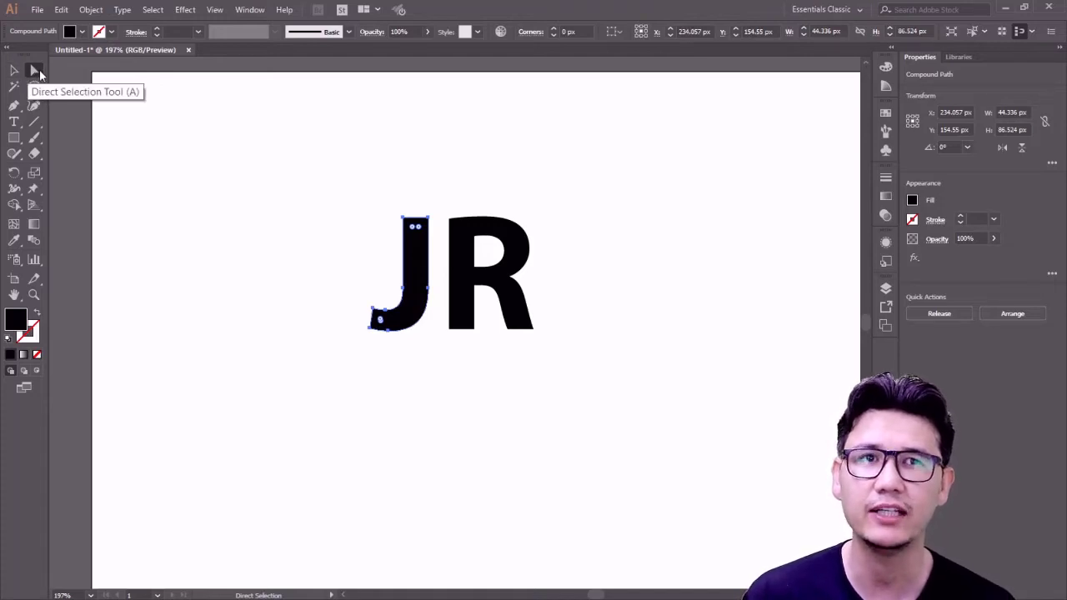
{"action": "left_click", "coordinate": [149, 147]}
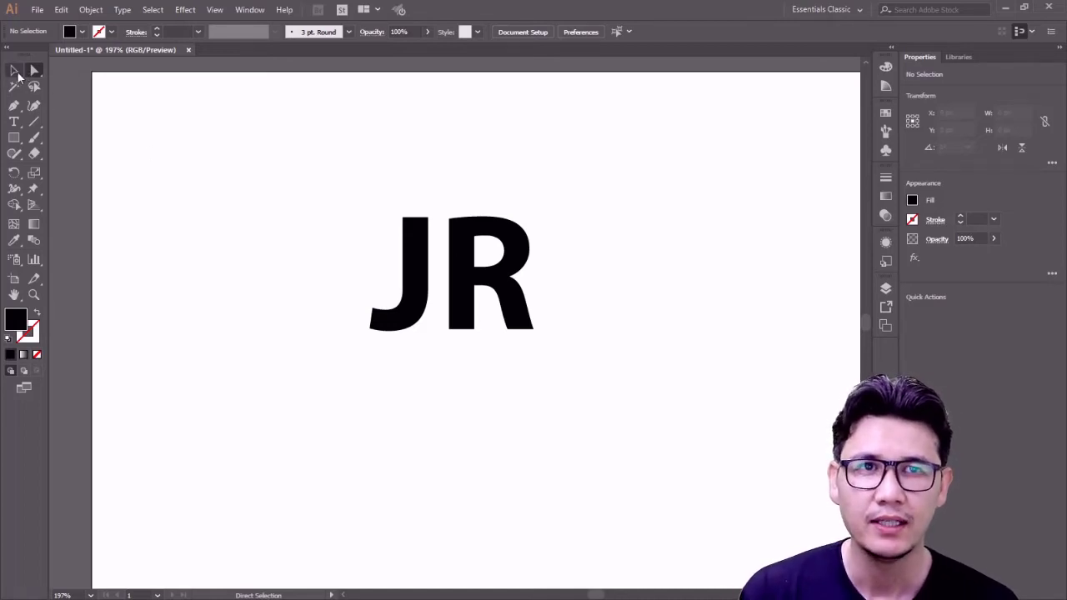
- Shift the JR group, try moving the J inside the group, undo, and reposition the group
{"action": "left_click", "coordinate": [16, 72]}
{"action": "left_click_drag", "start_coordinate": [411, 293], "coordinate": [383, 300]}
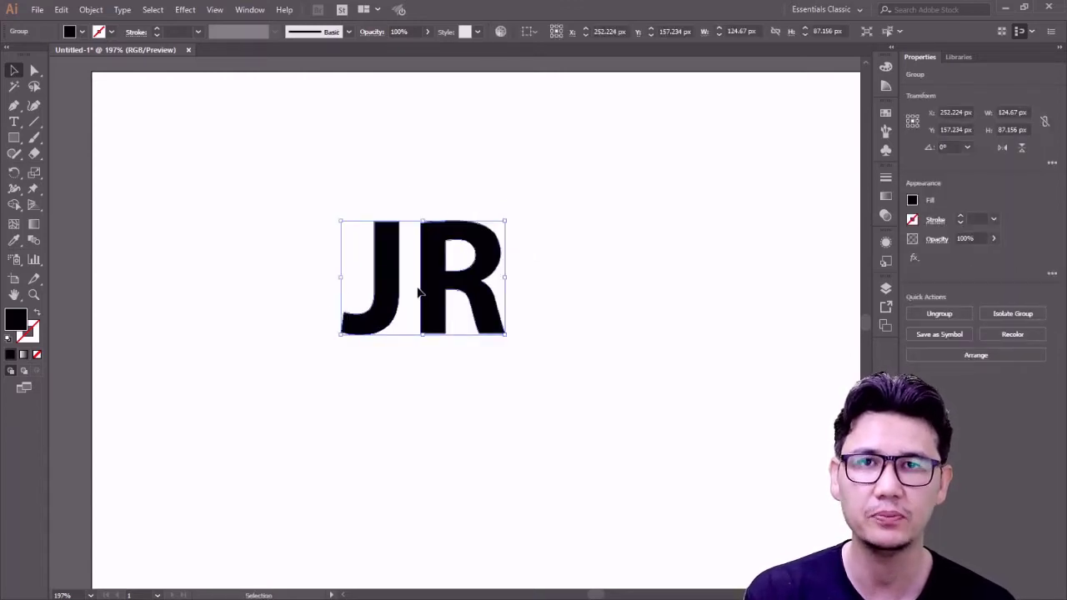
{"action": "double_click", "coordinate": [392, 278]}
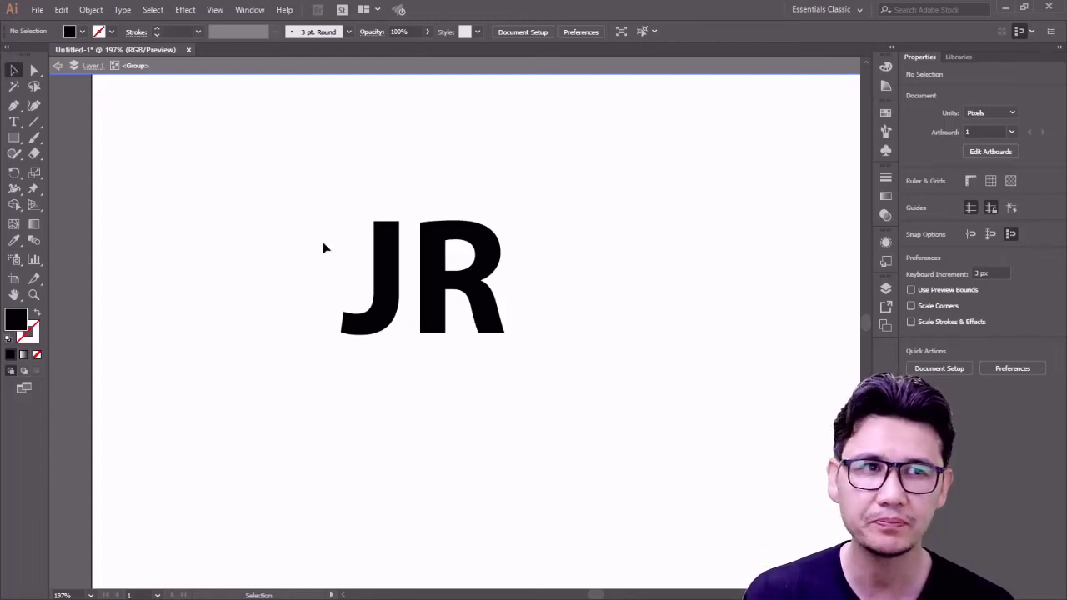
{"action": "left_click_drag", "start_coordinate": [384, 289], "coordinate": [367, 228]}
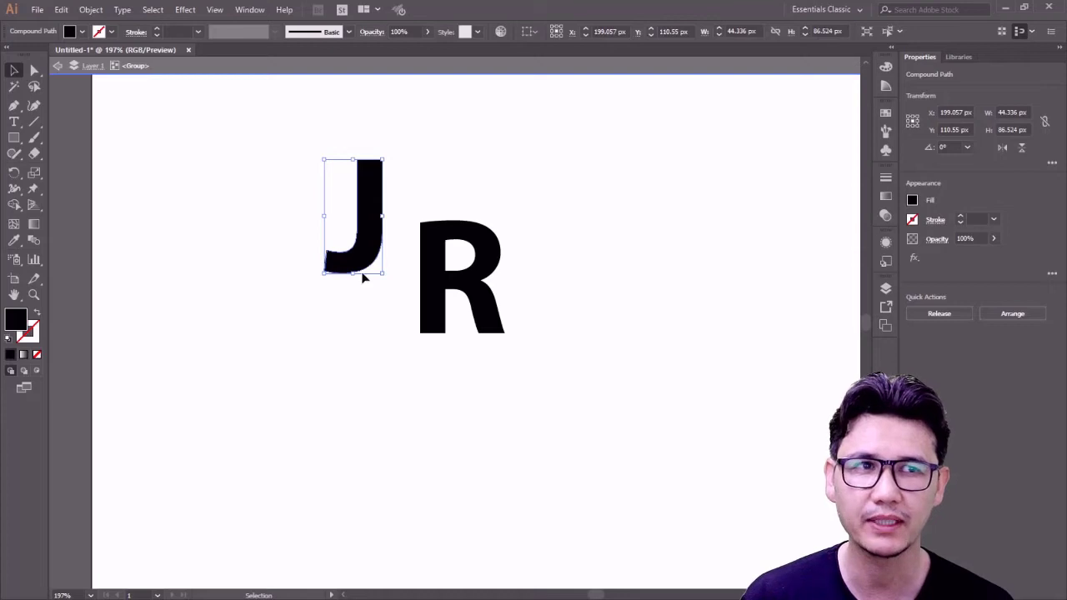
{"action": "key", "text": "ctrl+z"}
{"action": "double_click", "coordinate": [298, 245]}
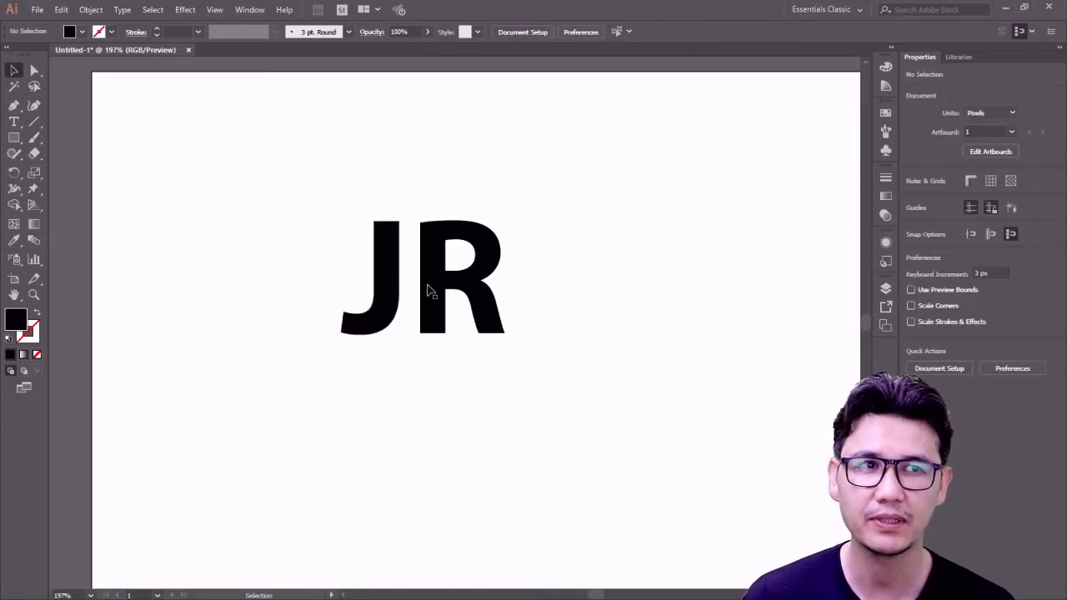
{"action": "left_click_drag", "start_coordinate": [427, 290], "coordinate": [481, 300]}
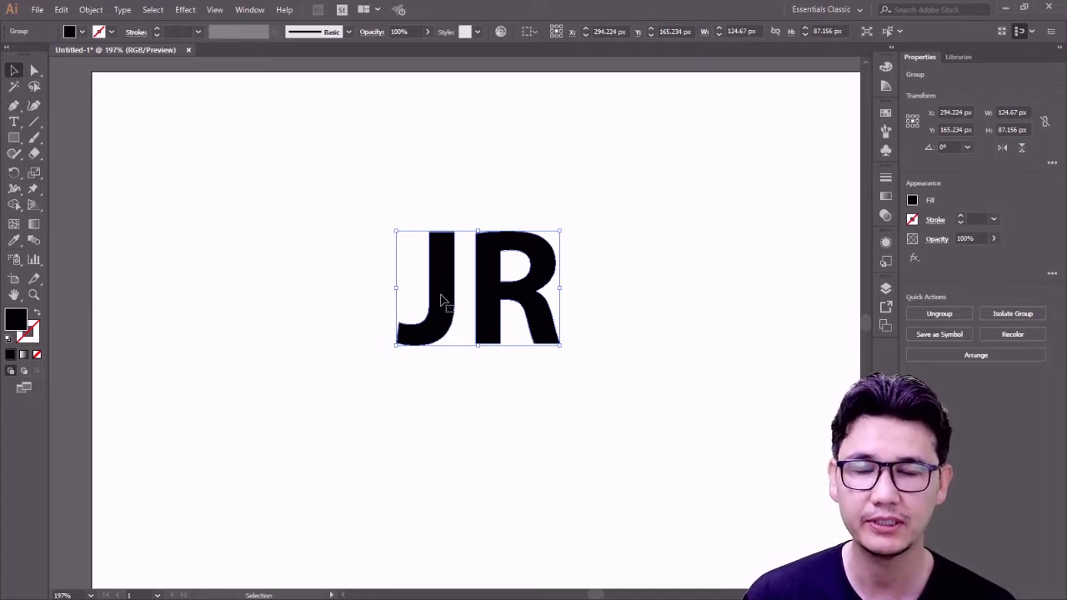
- Try spreading the J and R apart, undo, then enter and exit the group's isolation mode
{"action": "left_click", "coordinate": [35, 71]}
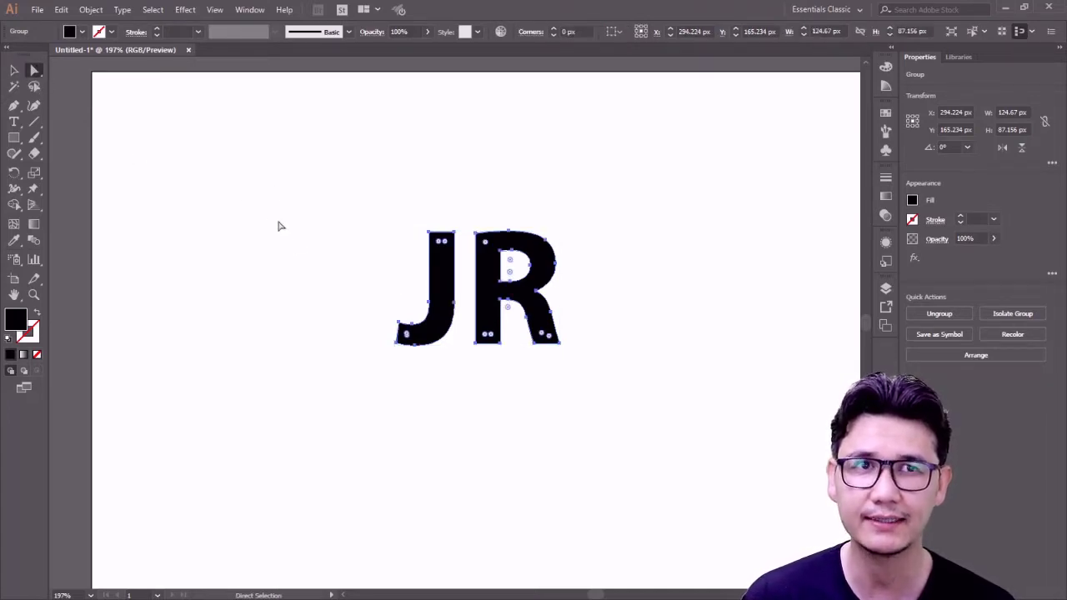
{"action": "left_click", "coordinate": [431, 291]}
{"action": "left_click_drag", "start_coordinate": [431, 291], "coordinate": [303, 293]}
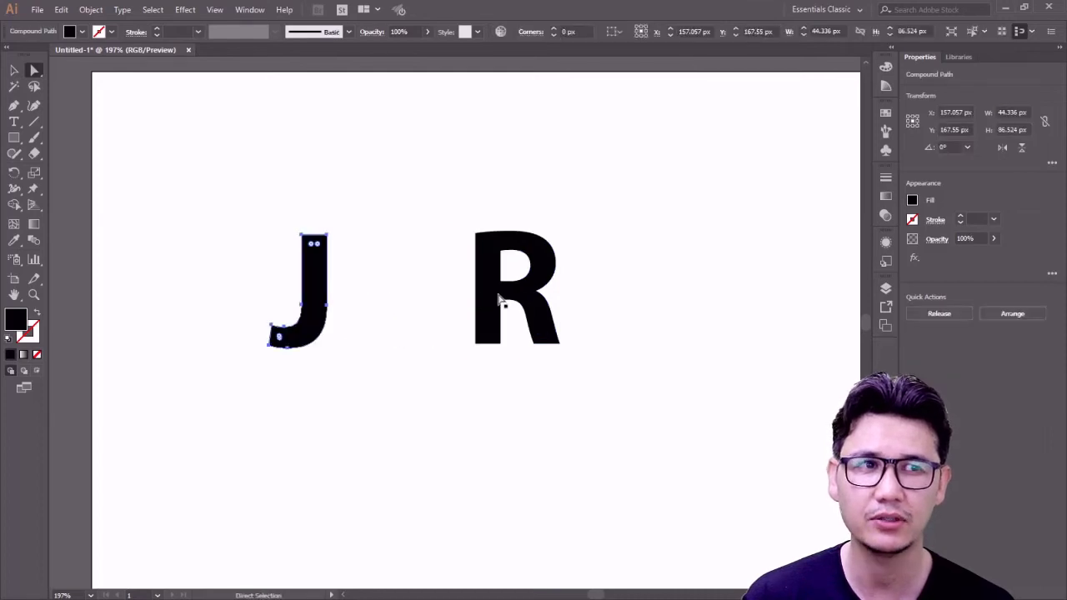
{"action": "left_click_drag", "start_coordinate": [501, 305], "coordinate": [615, 308]}
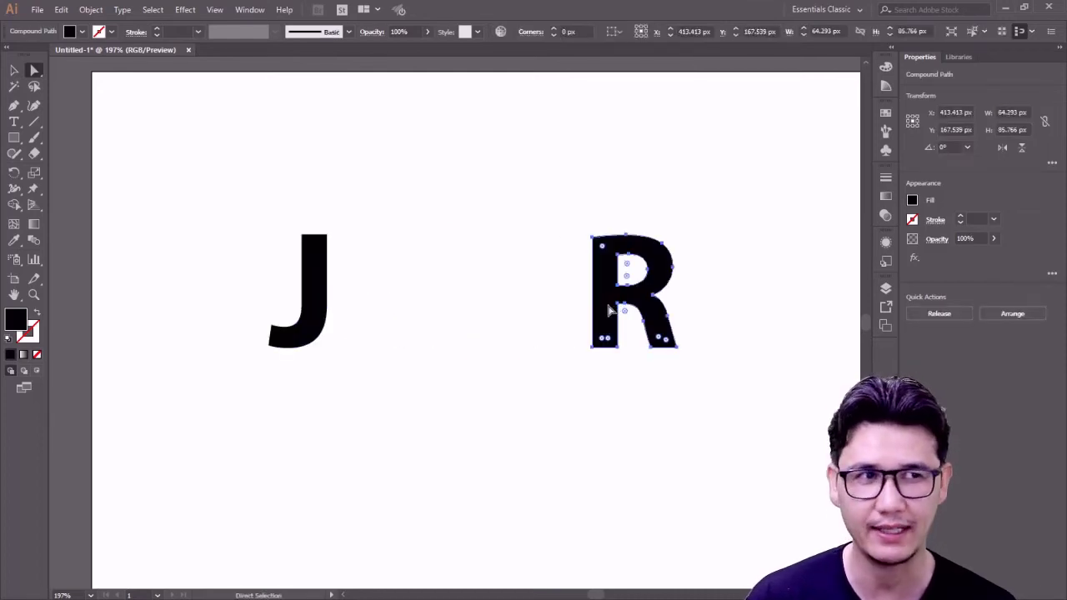
{"action": "key", "text": "ctrl+z"}
{"action": "key", "text": "ctrl+z"}
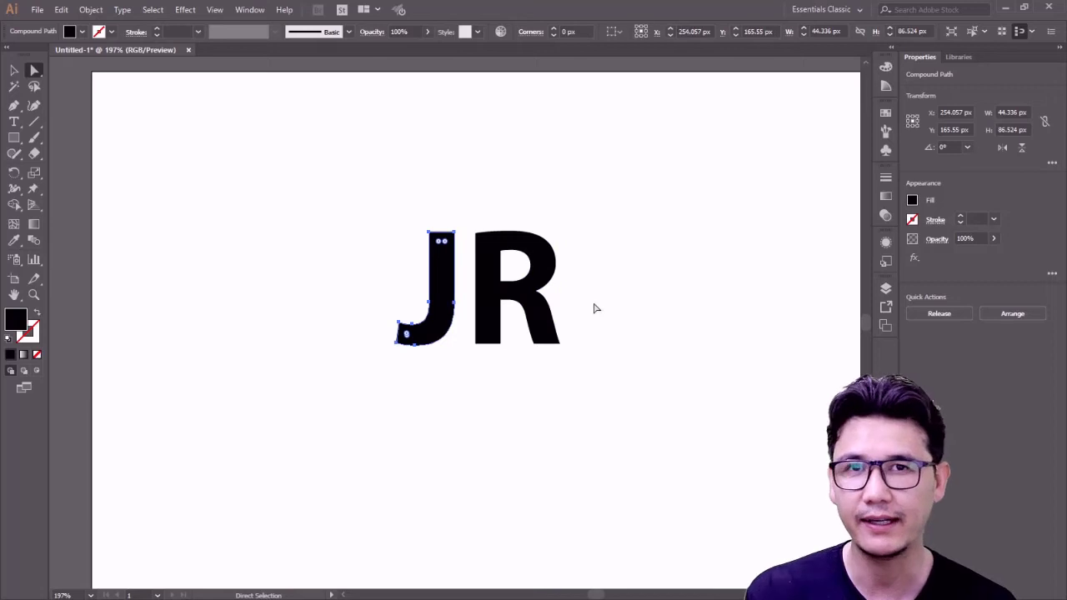
{"action": "key", "text": "v"}
{"action": "left_click", "coordinate": [331, 229]}
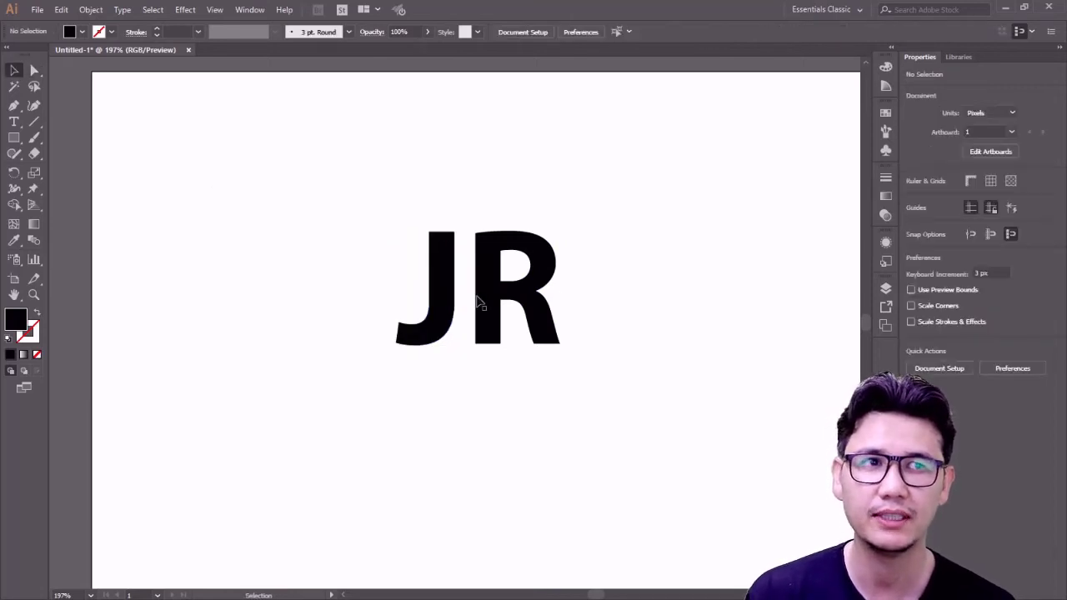
{"action": "left_click", "coordinate": [446, 290]}
{"action": "double_click", "coordinate": [446, 290]}
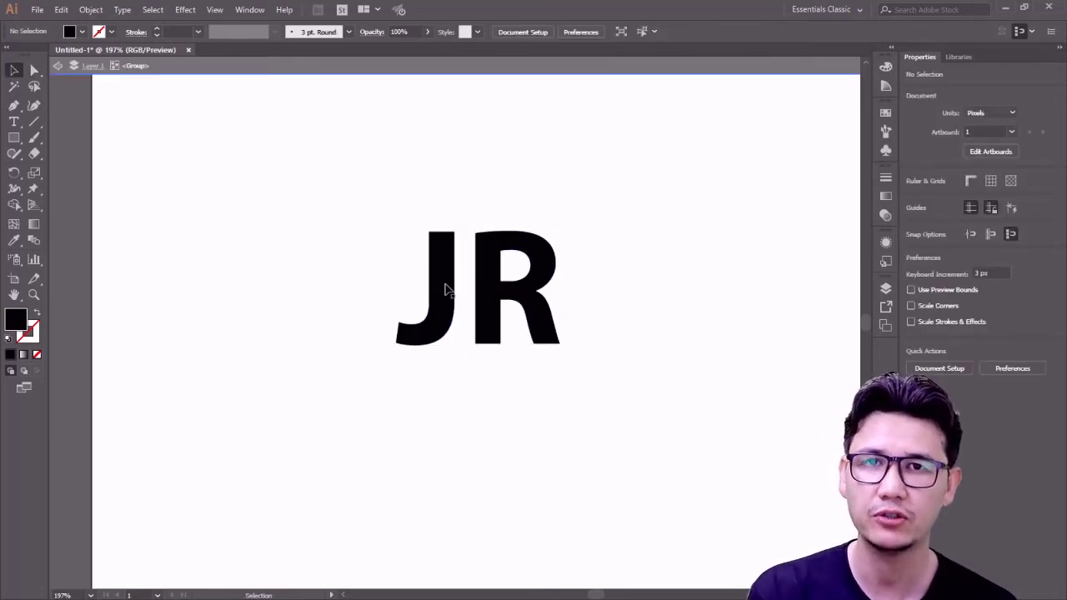
{"action": "double_click", "coordinate": [314, 241]}
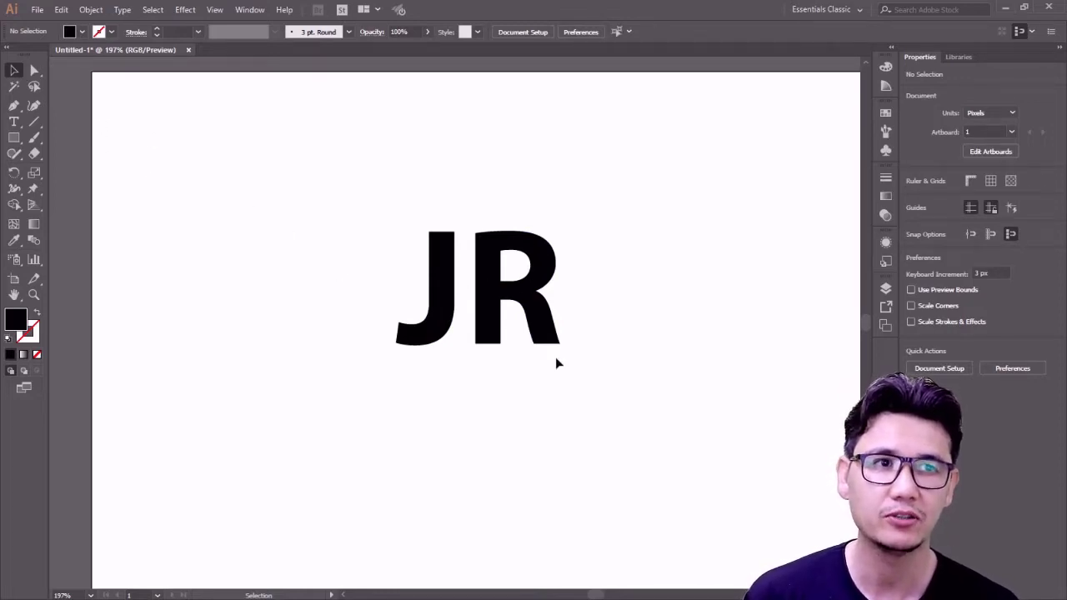
- Zoom in on the JR letters and nudge the group down and right
{"action": "key", "text": "z"}
{"action": "left_click_drag", "start_coordinate": [383, 192], "coordinate": [643, 429]}
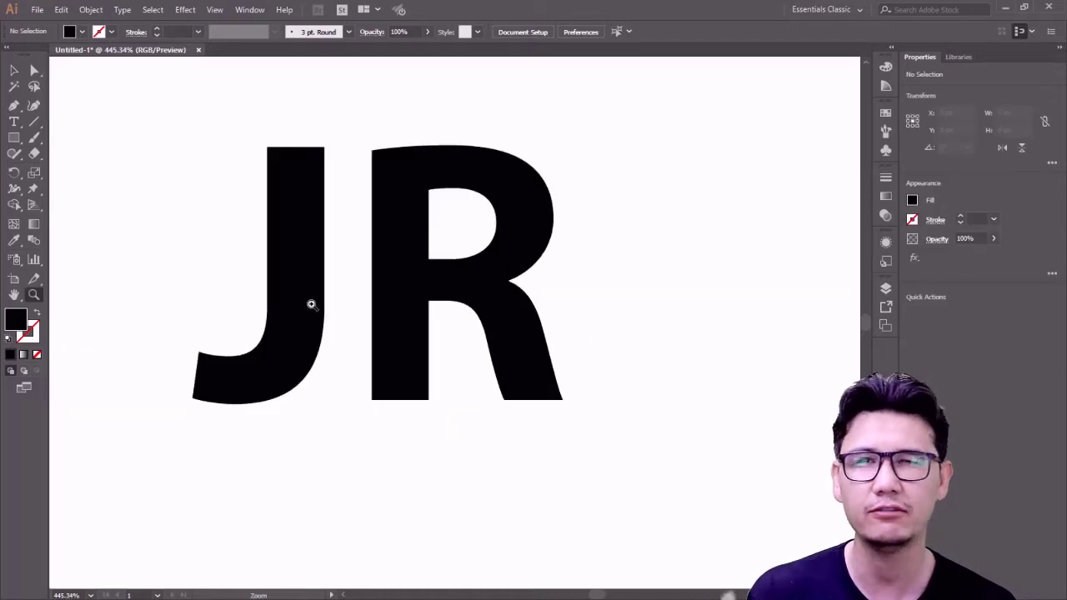
{"action": "key", "text": "v"}
{"action": "left_click_drag", "start_coordinate": [450, 257], "coordinate": [469, 277]}
{"action": "left_click_drag", "start_coordinate": [392, 258], "coordinate": [417, 284]}
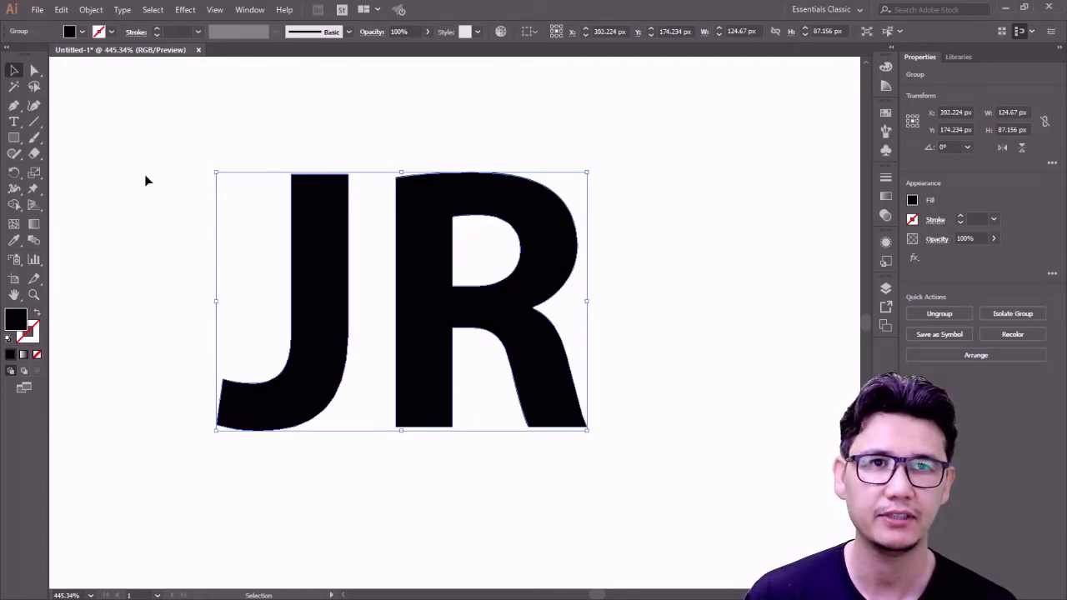
{"action": "left_click", "coordinate": [71, 158]}
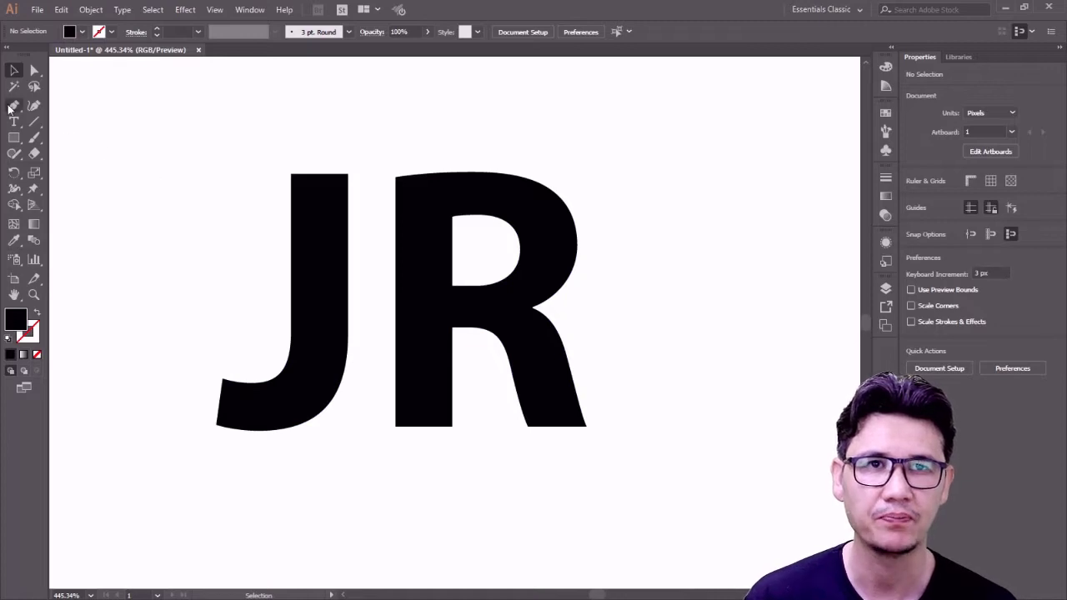
- With a smaller Eraser, erase the R's upper-left stem and the left end of its top bar
{"action": "left_click", "coordinate": [36, 155]}
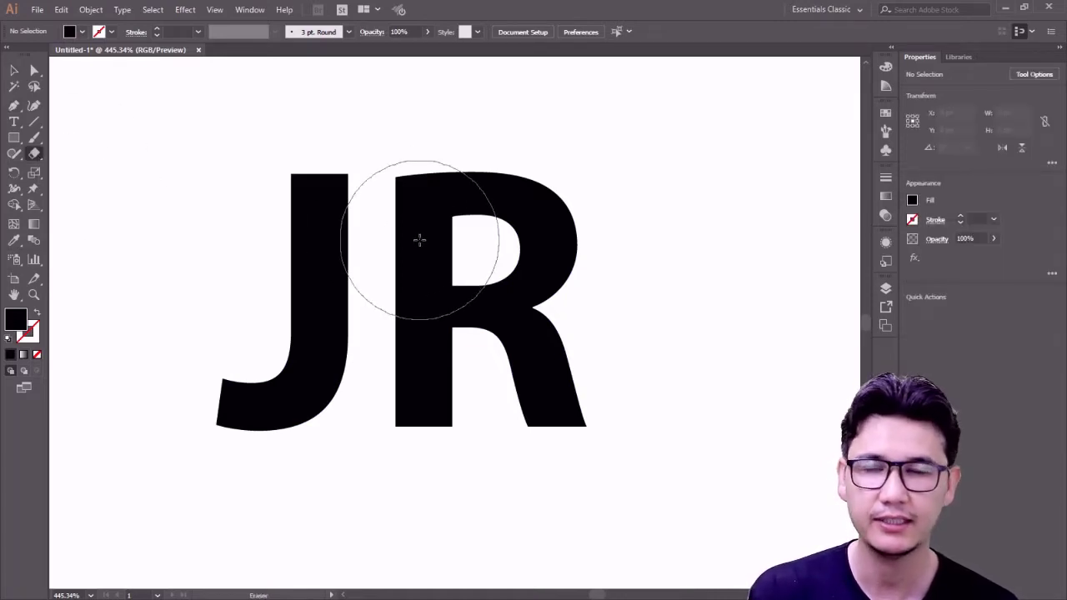
{"action": "key", "text": "bracketleft"}
{"action": "key", "text": "bracketleft"}
{"action": "key", "text": "bracketleft"}
{"action": "key", "text": "bracketleft"}
{"action": "key", "text": "bracketleft"}
{"action": "key", "text": "bracketleft"}
{"action": "key", "text": "bracketleft"}
{"action": "key", "text": "bracketleft"}
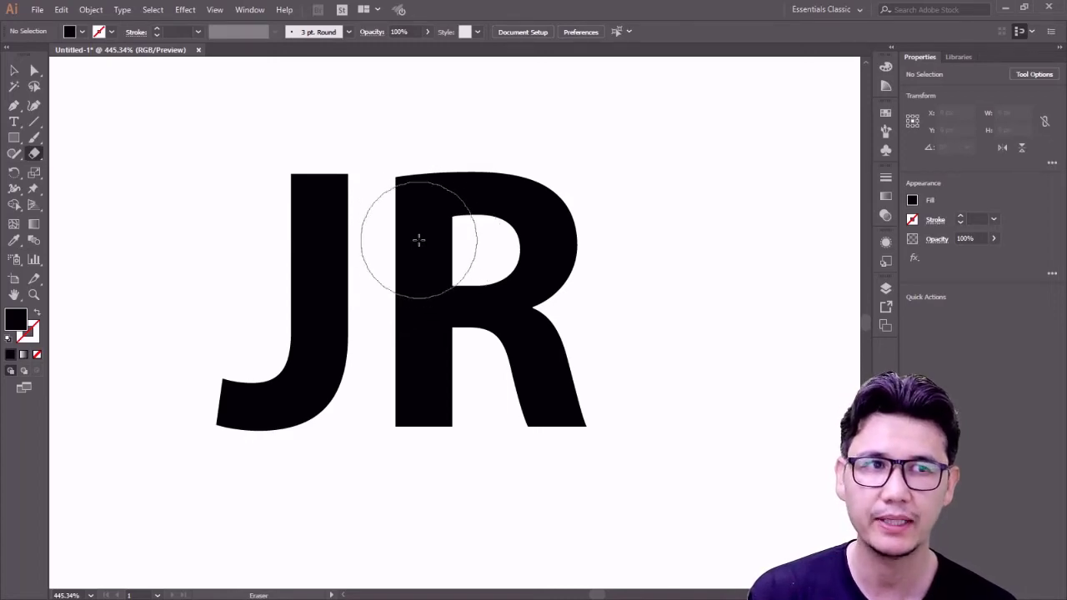
{"action": "key", "text": "bracketleft"}
{"action": "key", "text": "bracketleft"}
{"action": "key", "text": "bracketleft"}
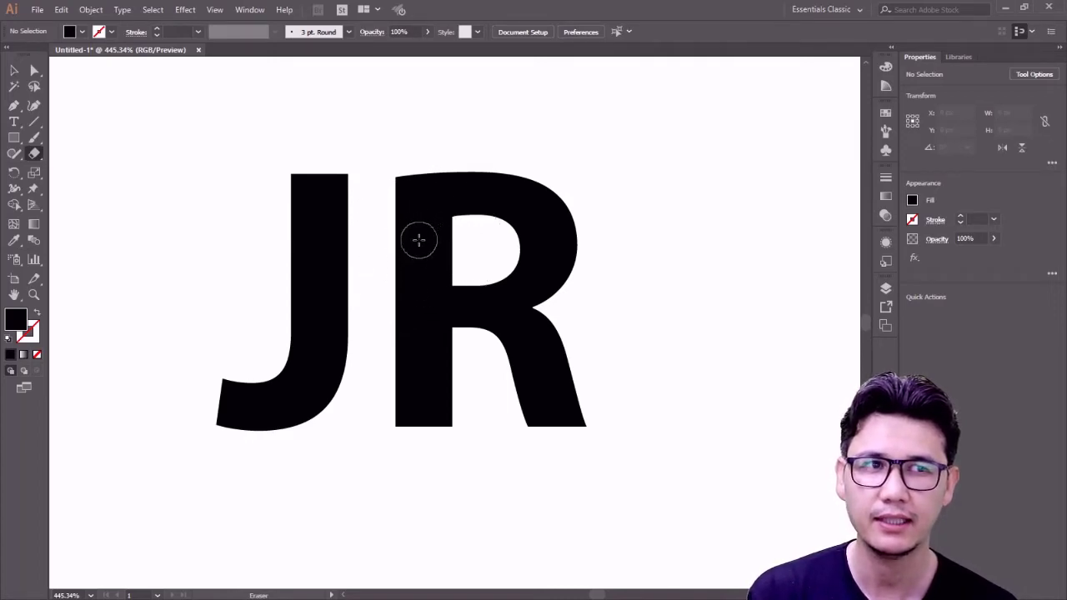
{"action": "key", "text": "bracketright"}
{"action": "key", "text": "bracketright"}
{"action": "key", "text": "bracketright"}
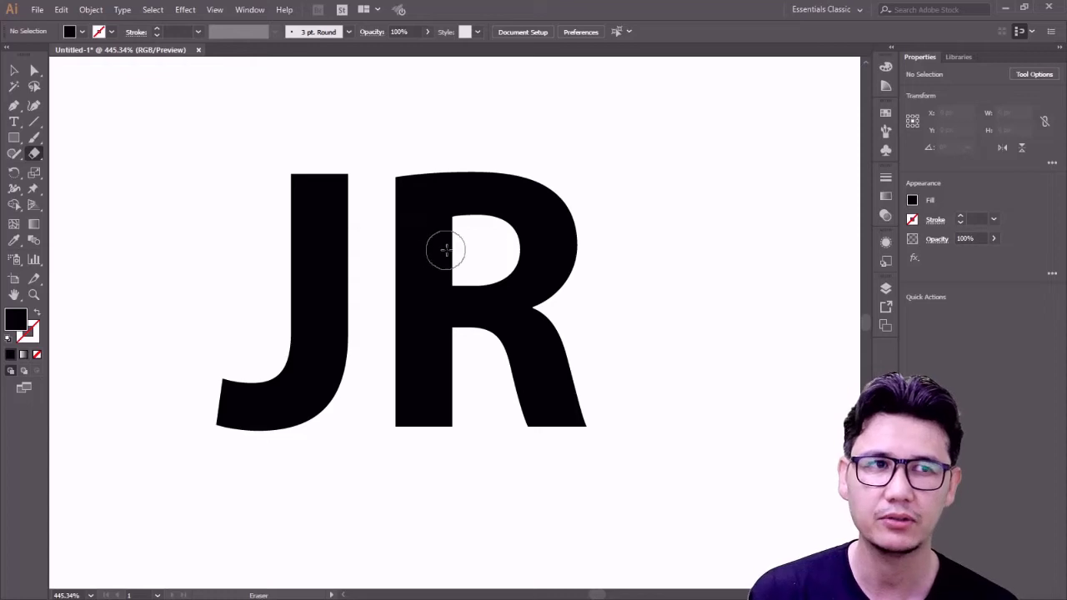
{"action": "key", "text": "bracketleft"}
{"action": "key", "text": "bracketleft"}
{"action": "key", "text": "bracketleft"}
{"action": "key", "text": "bracketleft"}
{"action": "key", "text": "bracketleft"}
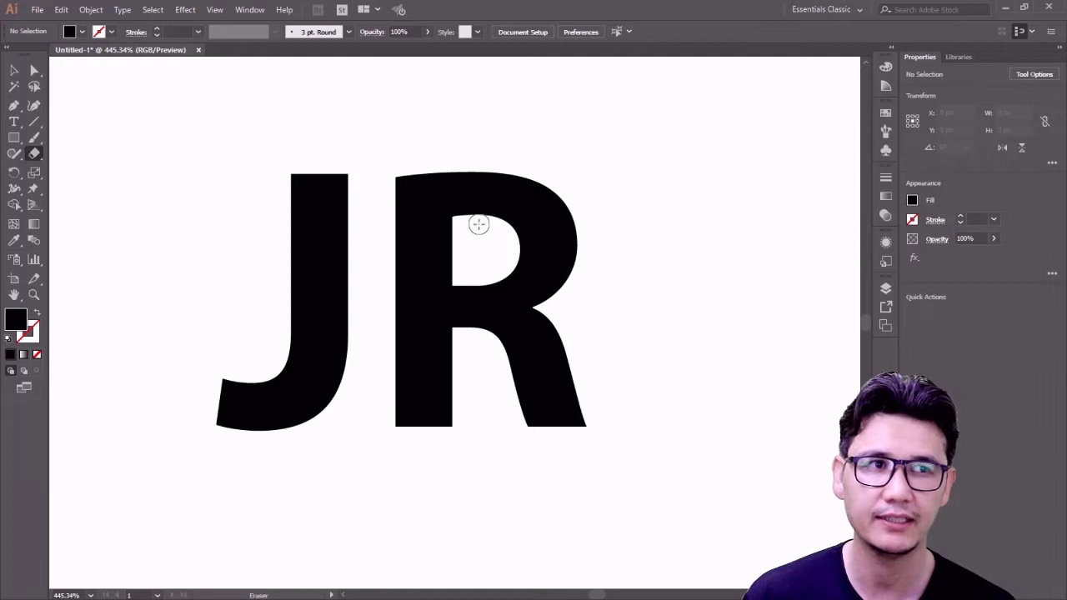
{"action": "mouse_move", "coordinate": [478, 224]}
{"action": "left_mouse_down"}
{"action": "mouse_move", "coordinate": [380, 223]}
{"action": "mouse_move", "coordinate": [458, 226]}
{"action": "mouse_move", "coordinate": [448, 227]}
{"action": "mouse_move", "coordinate": [473, 240]}
{"action": "mouse_move", "coordinate": [381, 243]}
{"action": "left_mouse_up"}
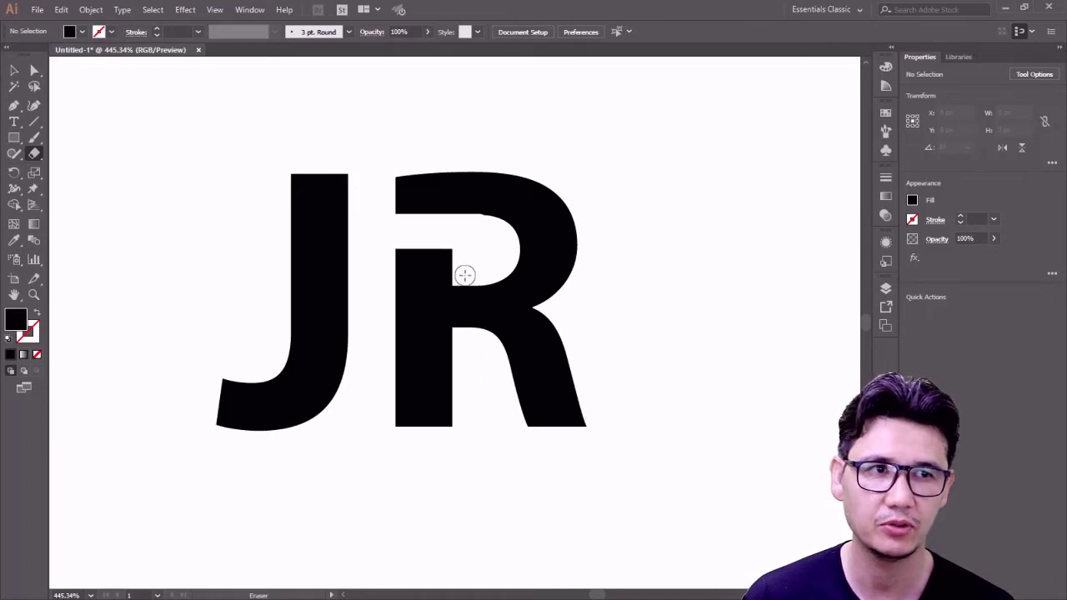
{"action": "left_click_drag", "start_coordinate": [458, 275], "coordinate": [369, 276]}
{"action": "left_click_drag", "start_coordinate": [465, 258], "coordinate": [381, 258]}
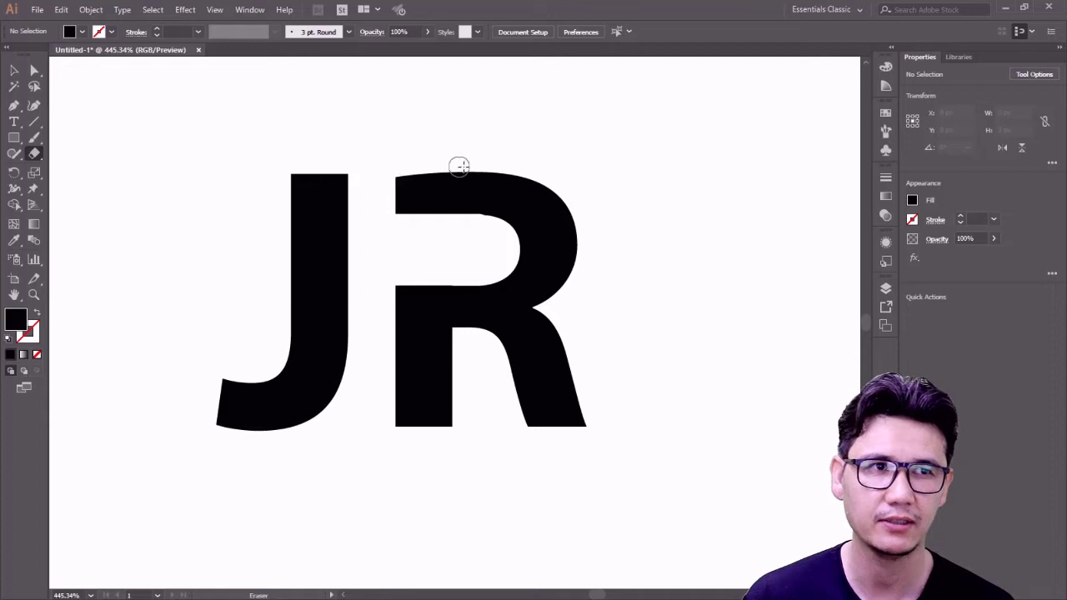
{"action": "mouse_move", "coordinate": [469, 166]}
{"action": "left_mouse_down"}
{"action": "mouse_move", "coordinate": [468, 259]}
{"action": "mouse_move", "coordinate": [467, 157]}
{"action": "mouse_move", "coordinate": [451, 164]}
{"action": "mouse_move", "coordinate": [455, 246]}
{"action": "mouse_move", "coordinate": [436, 152]}
{"action": "mouse_move", "coordinate": [426, 225]}
{"action": "mouse_move", "coordinate": [403, 187]}
{"action": "mouse_move", "coordinate": [403, 215]}
{"action": "left_mouse_up"}
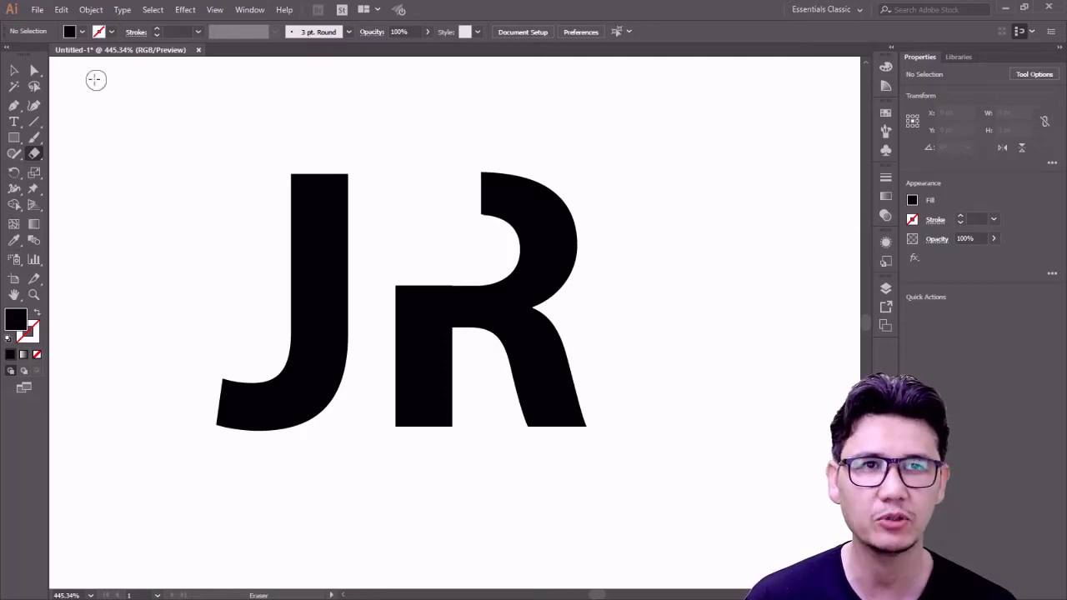
{"action": "left_click", "coordinate": [14, 72]}
{"action": "left_click", "coordinate": [34, 86]}
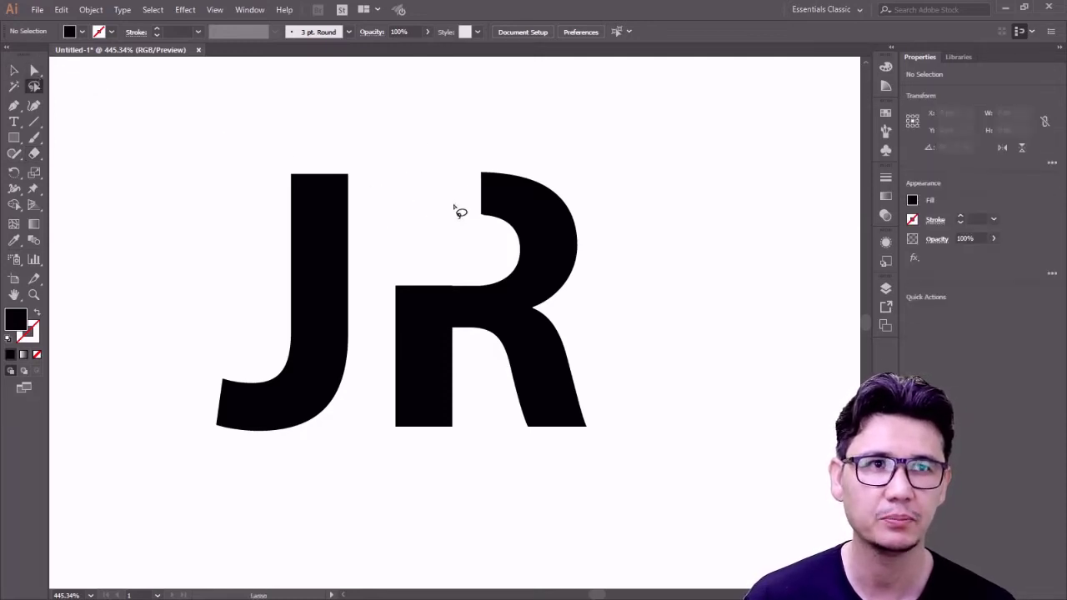
{"action": "left_click_drag", "start_coordinate": [451, 168], "coordinate": [484, 219]}
{"action": "left_click", "coordinate": [34, 70]}
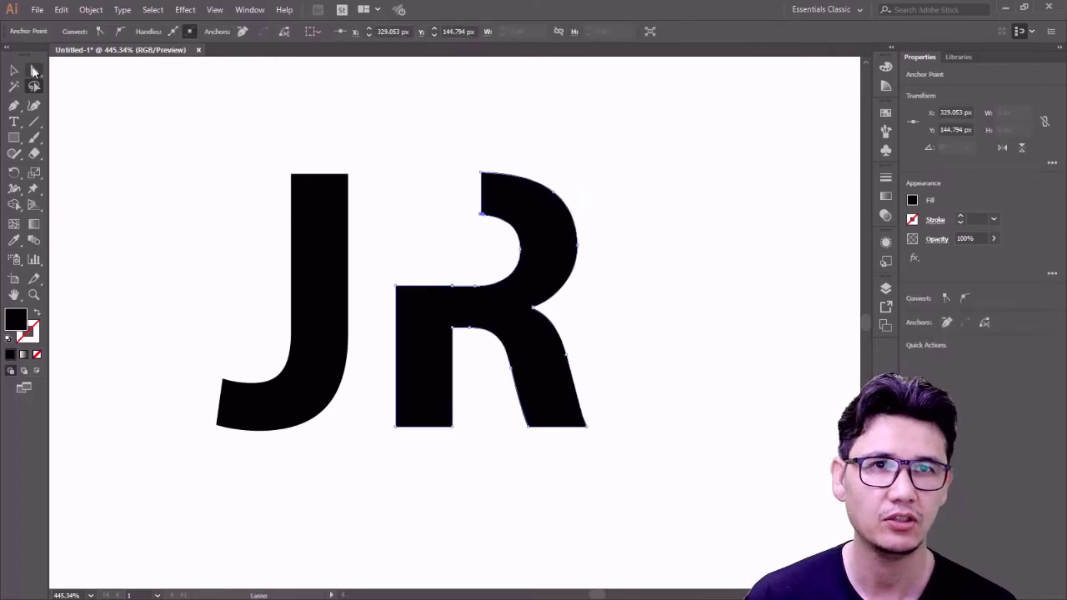
{"action": "left_click", "coordinate": [134, 120]}
{"action": "left_click_drag", "start_coordinate": [459, 155], "coordinate": [350, 210]}
{"action": "key", "text": "ctrl+z"}
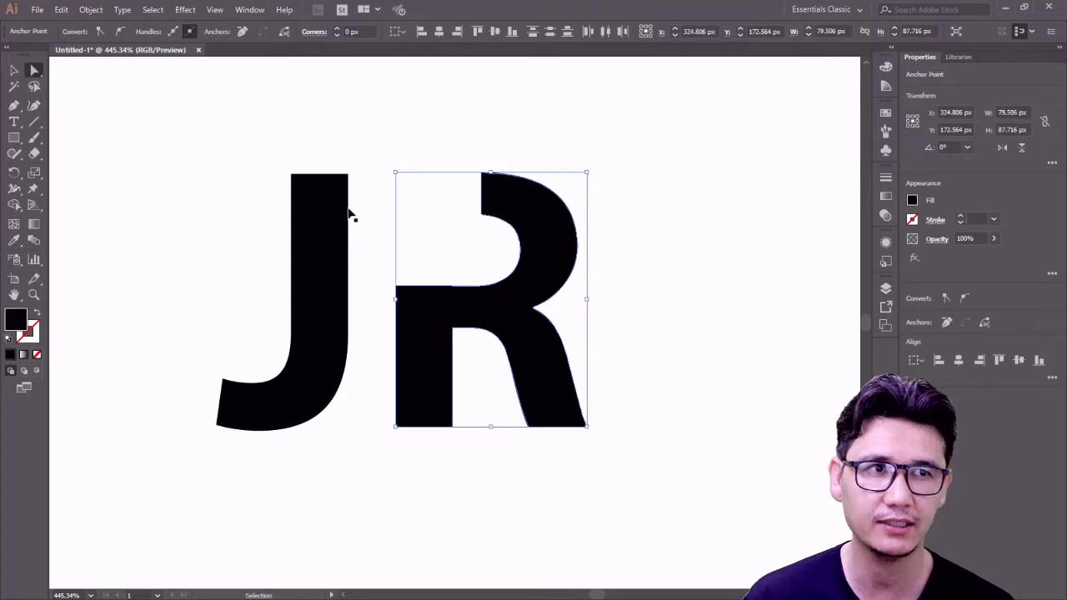
{"action": "left_click", "coordinate": [193, 161]}
{"action": "left_click", "coordinate": [16, 138]}
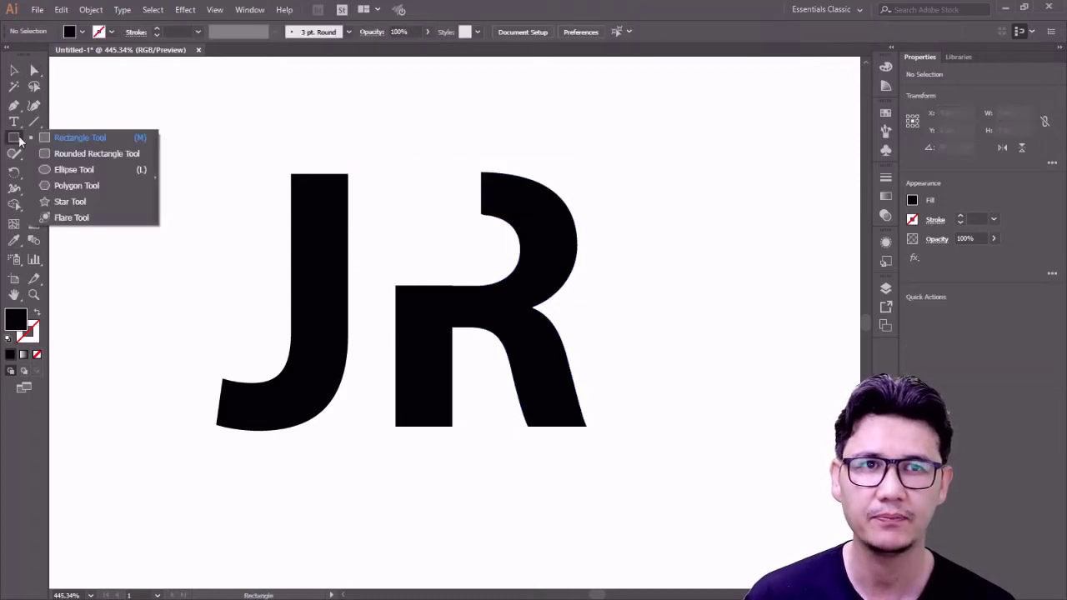
- Draw an 84 × 15 px black rectangle from the J's top across to the R
{"action": "left_click", "coordinate": [79, 138]}
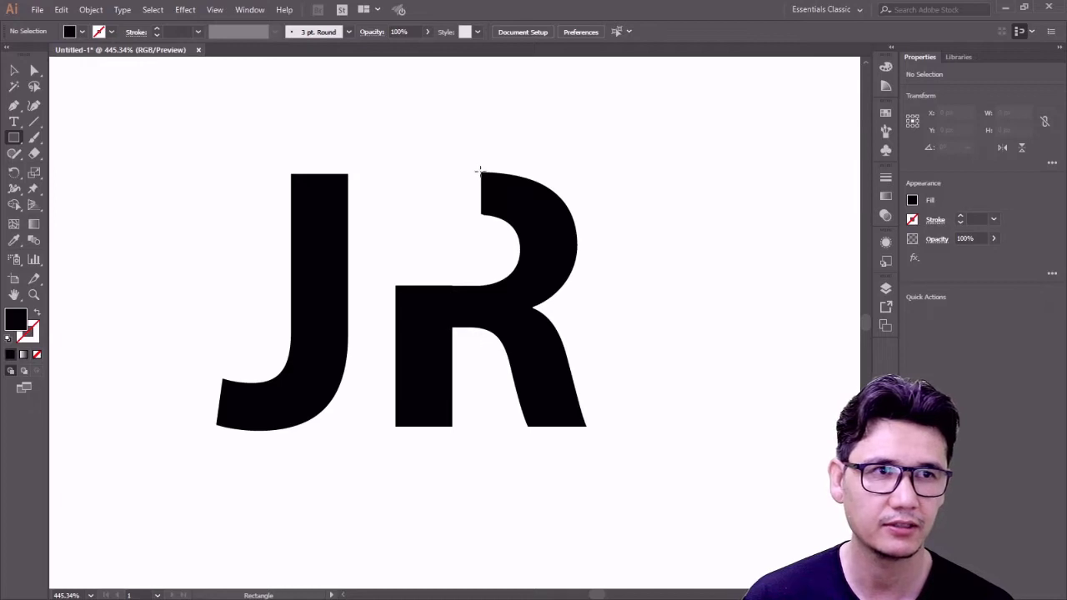
{"action": "left_click_drag", "start_coordinate": [480, 171], "coordinate": [322, 210]}
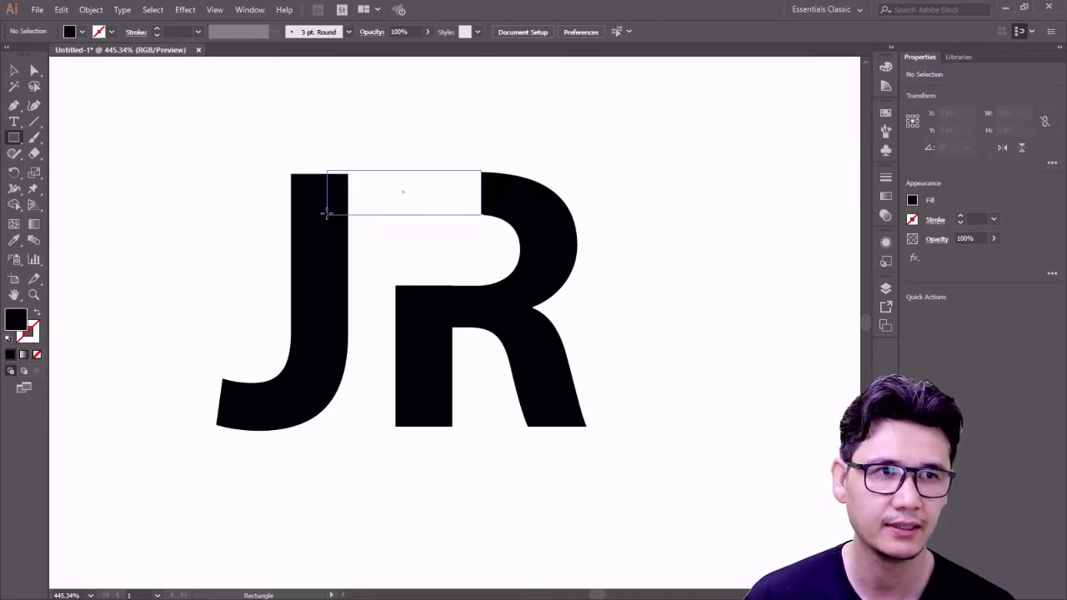
{"action": "left_click_drag", "start_coordinate": [326, 214], "coordinate": [230, 214]}
{"action": "left_click", "coordinate": [14, 71]}
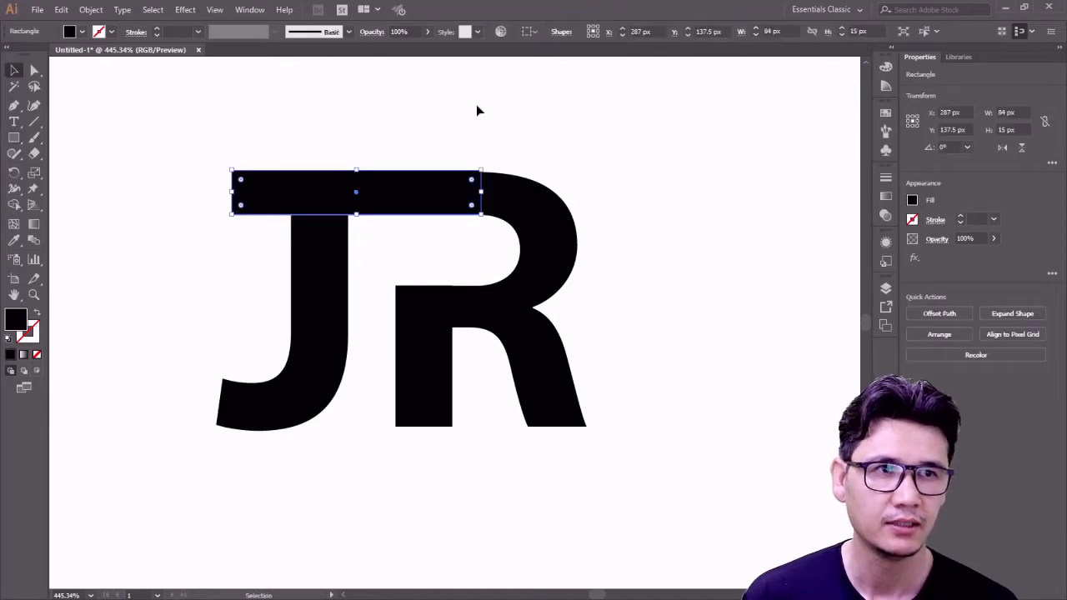
{"action": "left_click", "coordinate": [493, 161]}
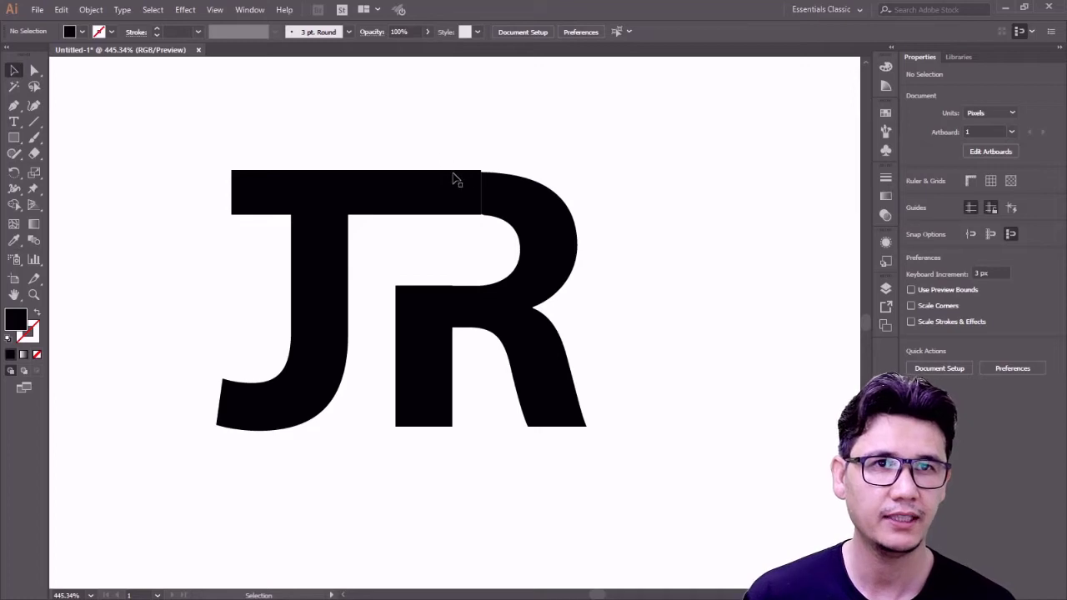
- Zoom in on the bar-to-R seam and erase a thin vertical sliver from the R's left edge
{"action": "left_click", "coordinate": [34, 294]}
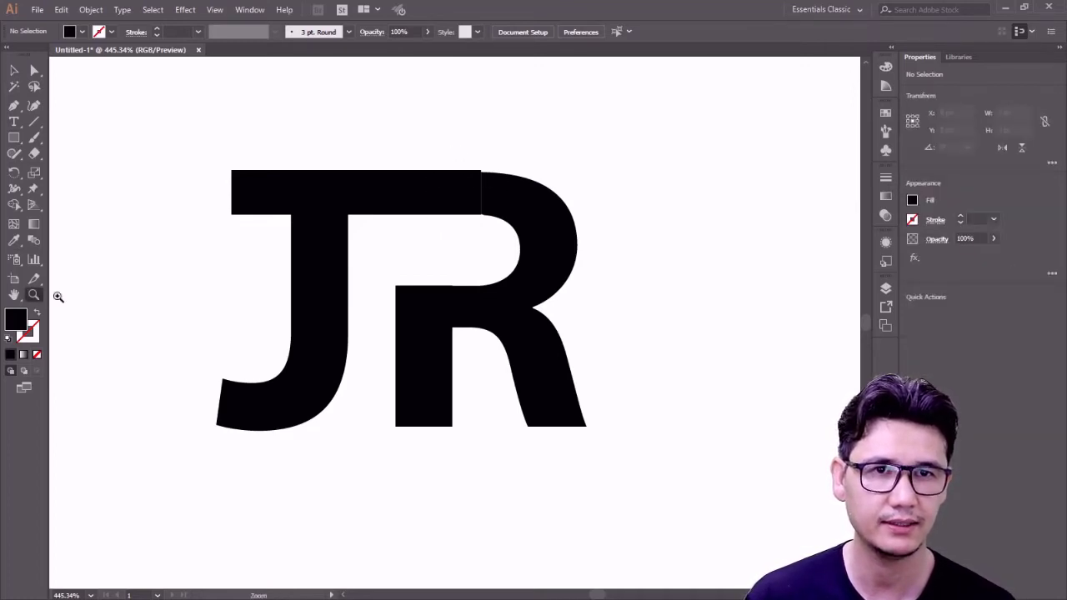
{"action": "left_click_drag", "start_coordinate": [451, 159], "coordinate": [532, 251]}
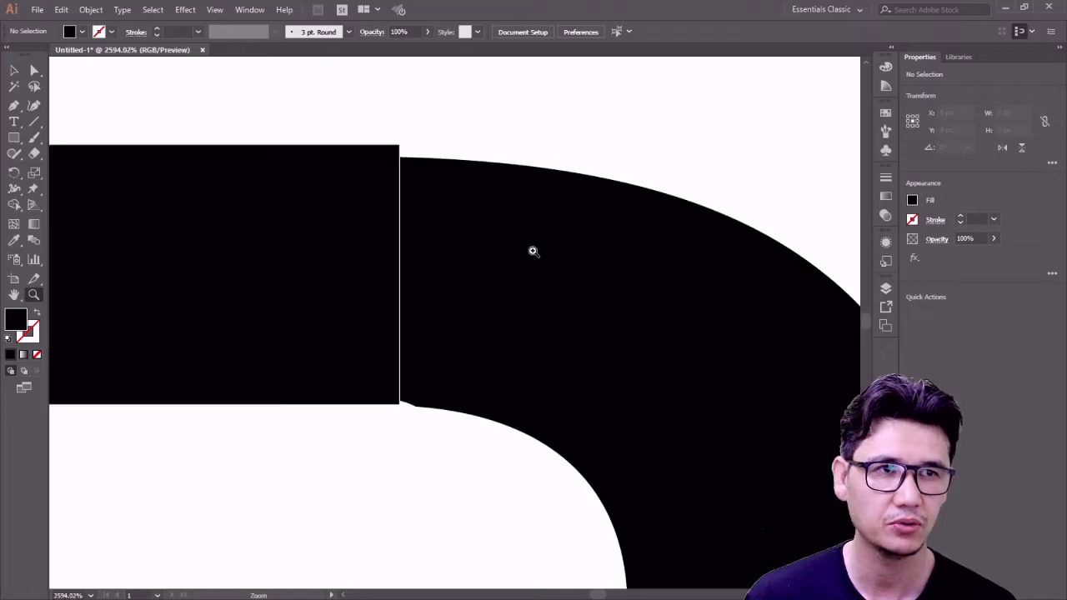
{"action": "left_click", "coordinate": [35, 71]}
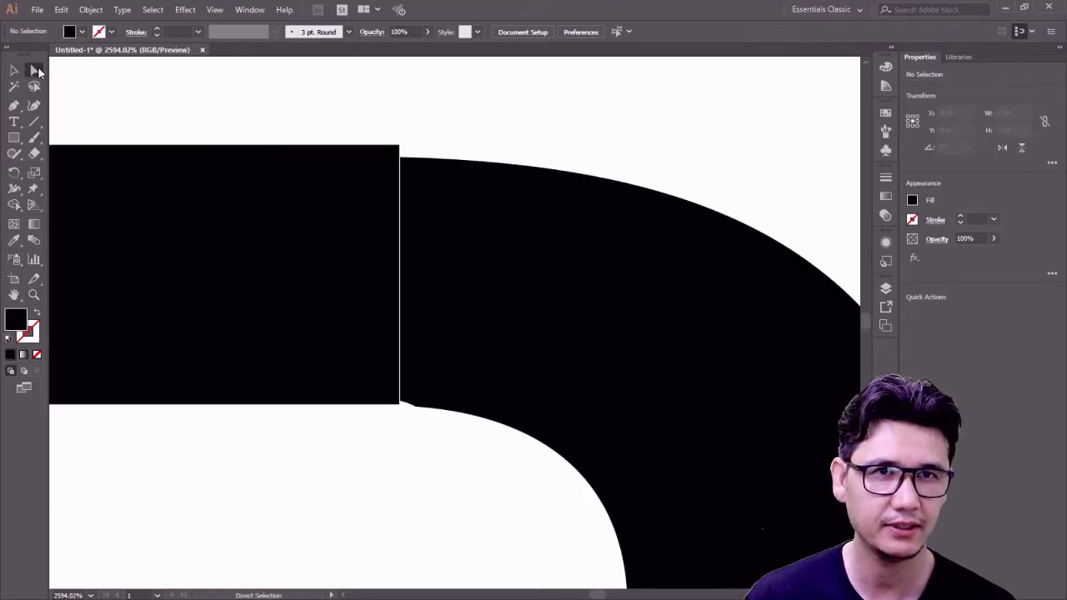
{"action": "left_click", "coordinate": [409, 407]}
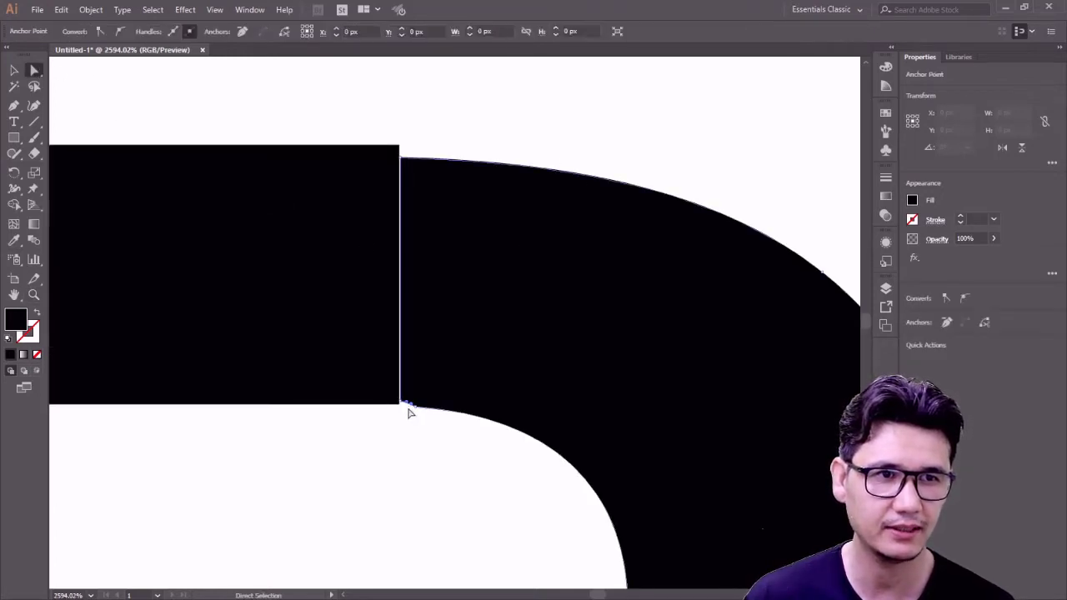
{"action": "left_click", "coordinate": [470, 292]}
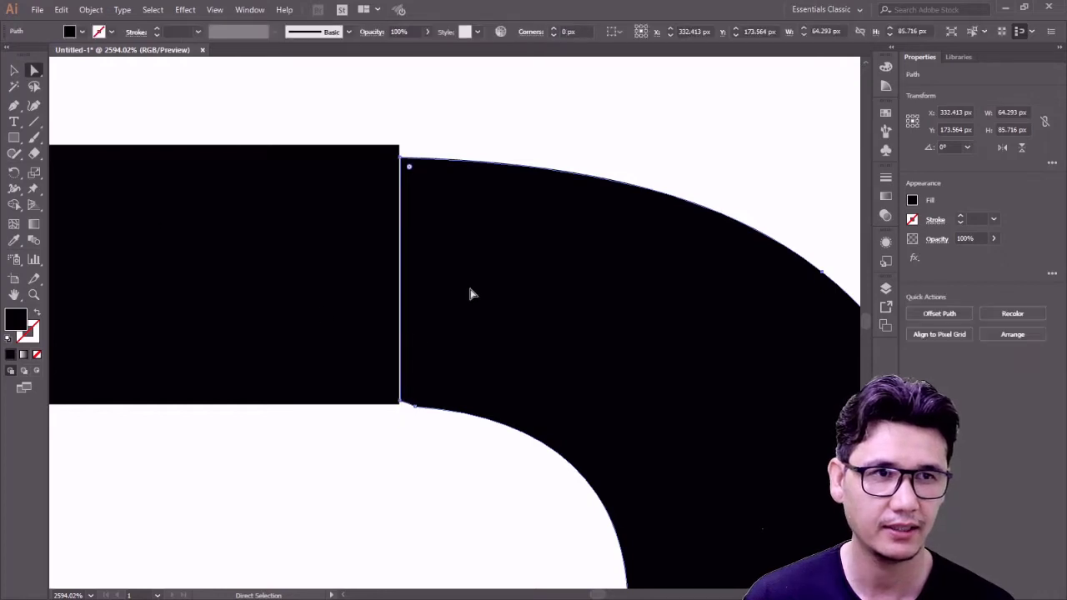
{"action": "left_click", "coordinate": [35, 154]}
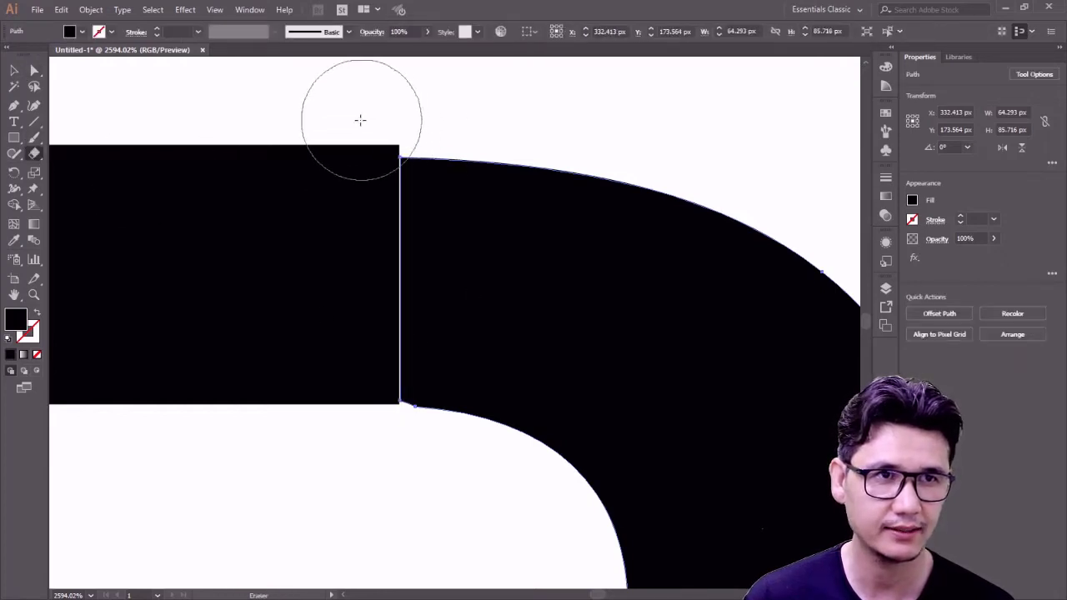
{"action": "left_click_drag", "start_coordinate": [359, 119], "coordinate": [355, 531]}
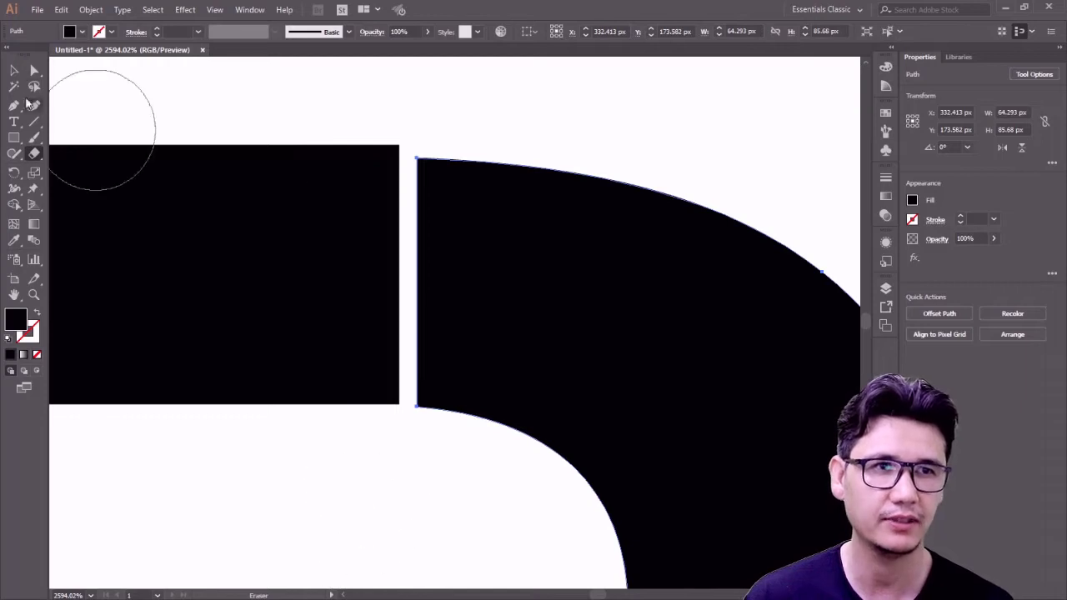
{"action": "key", "text": "a"}
{"action": "left_click", "coordinate": [727, 115]}
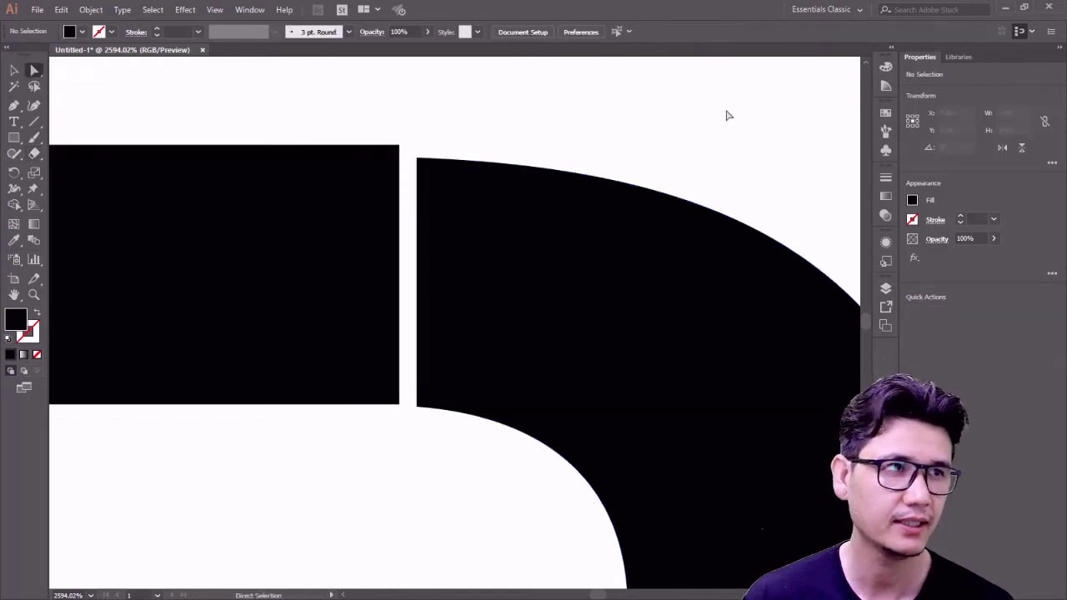
{"action": "left_click", "coordinate": [366, 243]}
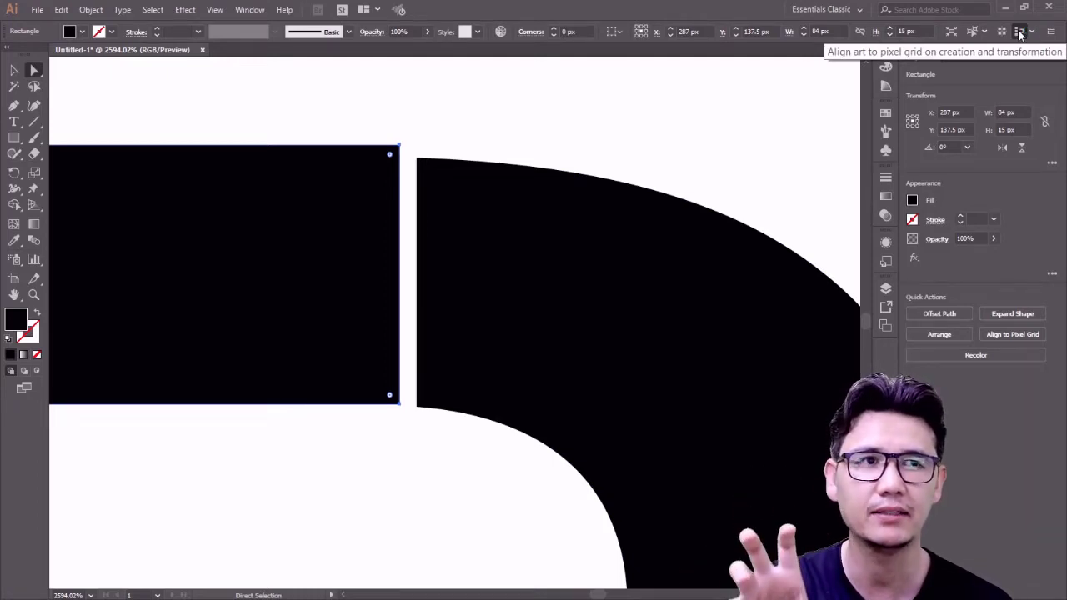
- Slide the J's top bar right until it butts directly against the curved R
{"action": "left_click", "coordinate": [13, 70]}
{"action": "left_click", "coordinate": [222, 111]}
{"action": "mouse_move", "coordinate": [350, 241]}
{"action": "left_mouse_down"}
{"action": "mouse_move", "coordinate": [367, 241]}
{"action": "mouse_move", "coordinate": [353, 238]}
{"action": "left_mouse_up"}
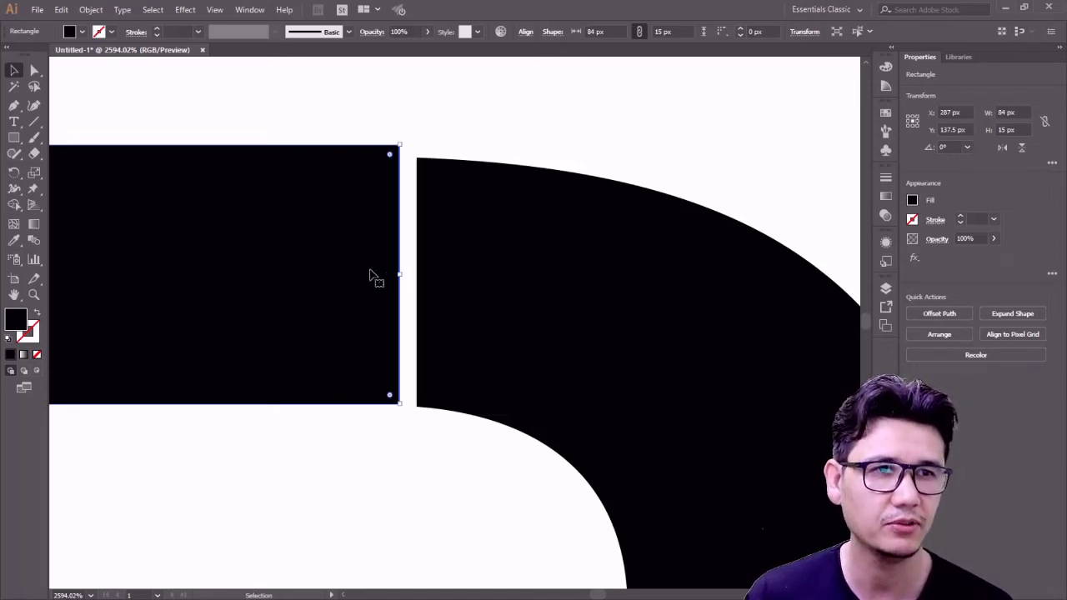
{"action": "left_click_drag", "start_coordinate": [372, 278], "coordinate": [386, 277]}
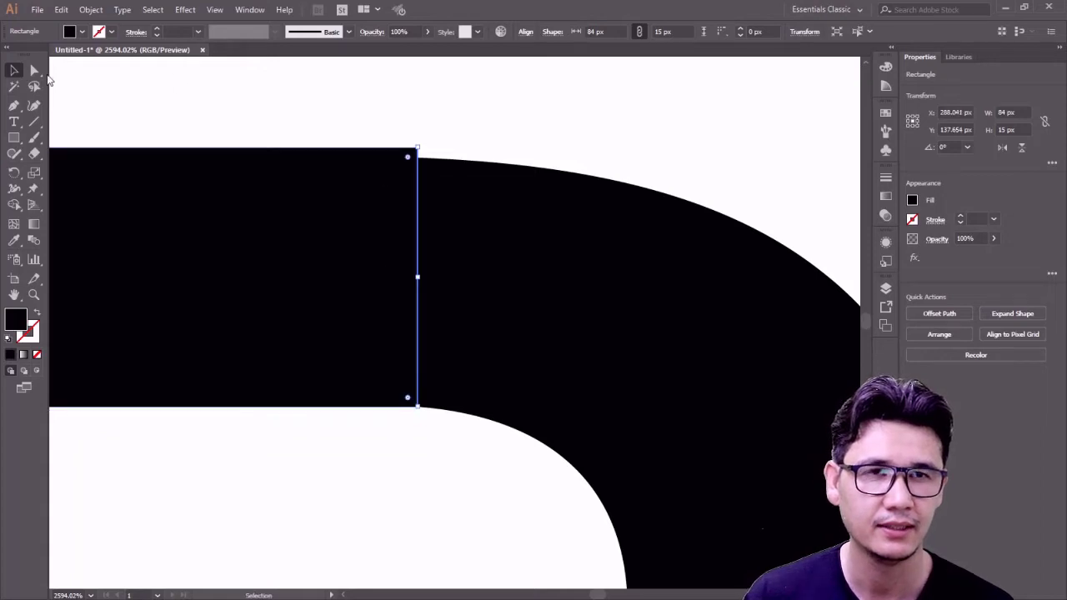
{"action": "left_click", "coordinate": [261, 123]}
- Move the bar's top-right anchor point up to meet the R's curve
{"action": "key", "text": "a"}
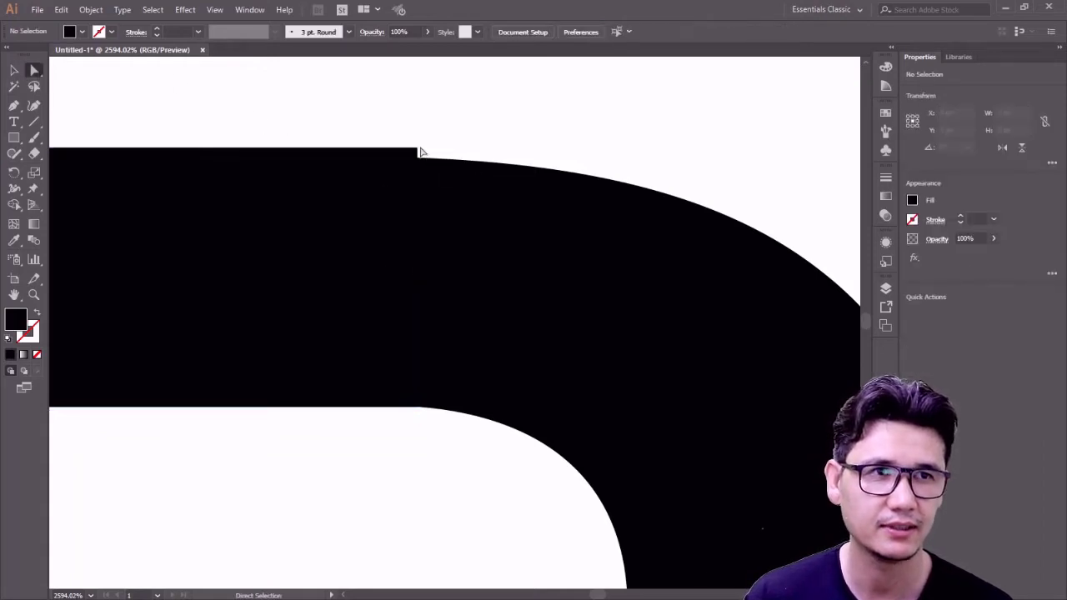
{"action": "left_click", "coordinate": [418, 149]}
{"action": "key", "text": "Down"}
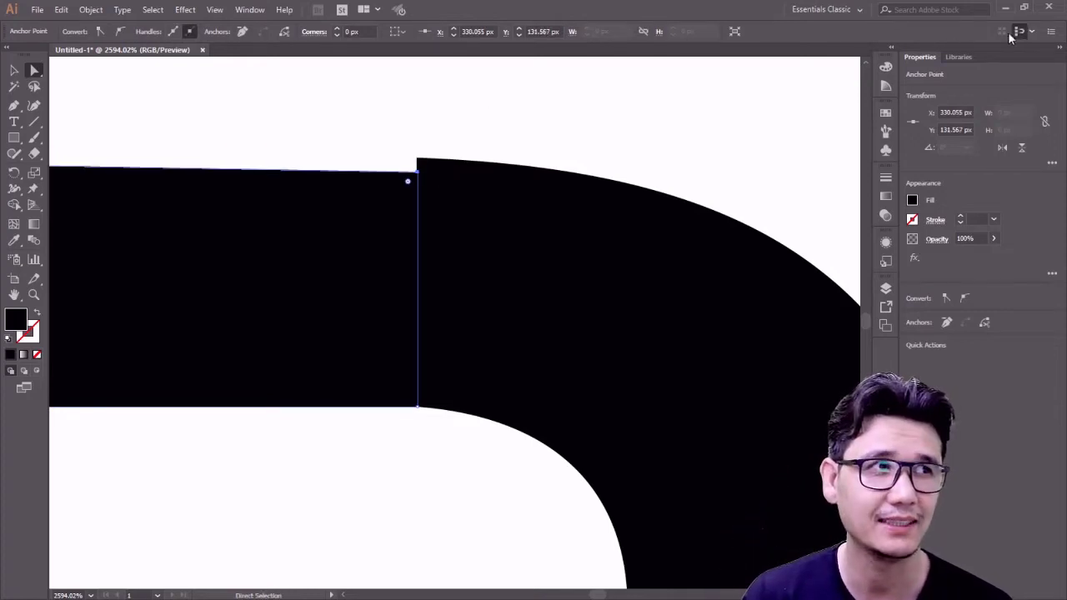
{"action": "mouse_move", "coordinate": [419, 175]}
{"action": "left_mouse_down"}
{"action": "mouse_move", "coordinate": [419, 162]}
{"action": "mouse_move", "coordinate": [405, 164]}
{"action": "mouse_move", "coordinate": [422, 156]}
{"action": "mouse_move", "coordinate": [457, 190]}
{"action": "left_mouse_up"}
{"action": "left_click", "coordinate": [470, 126]}
- Zoom in tightly and raise the corner point to the R's top edge
{"action": "key", "text": "z"}
{"action": "left_click", "coordinate": [34, 74]}
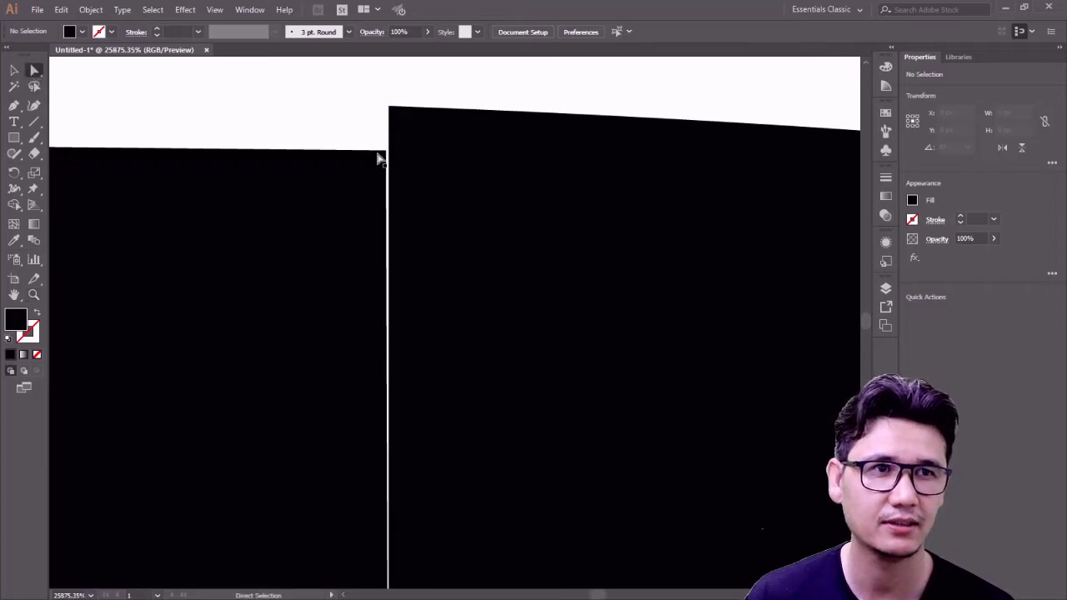
{"action": "left_click_drag", "start_coordinate": [384, 156], "coordinate": [387, 136]}
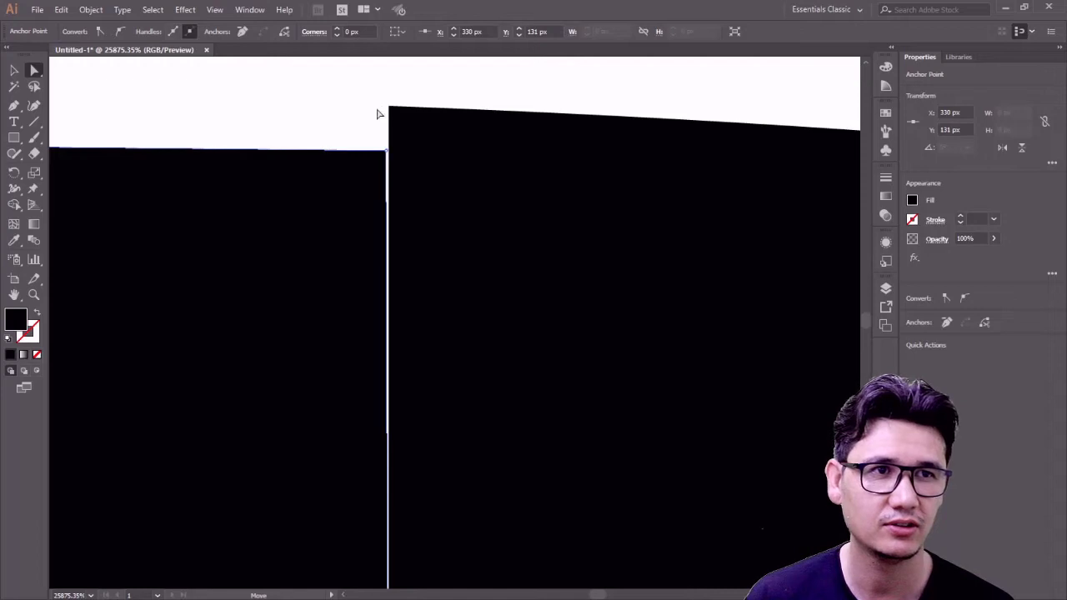
{"action": "left_click", "coordinate": [376, 112]}
{"action": "left_click_drag", "start_coordinate": [386, 151], "coordinate": [390, 106]}
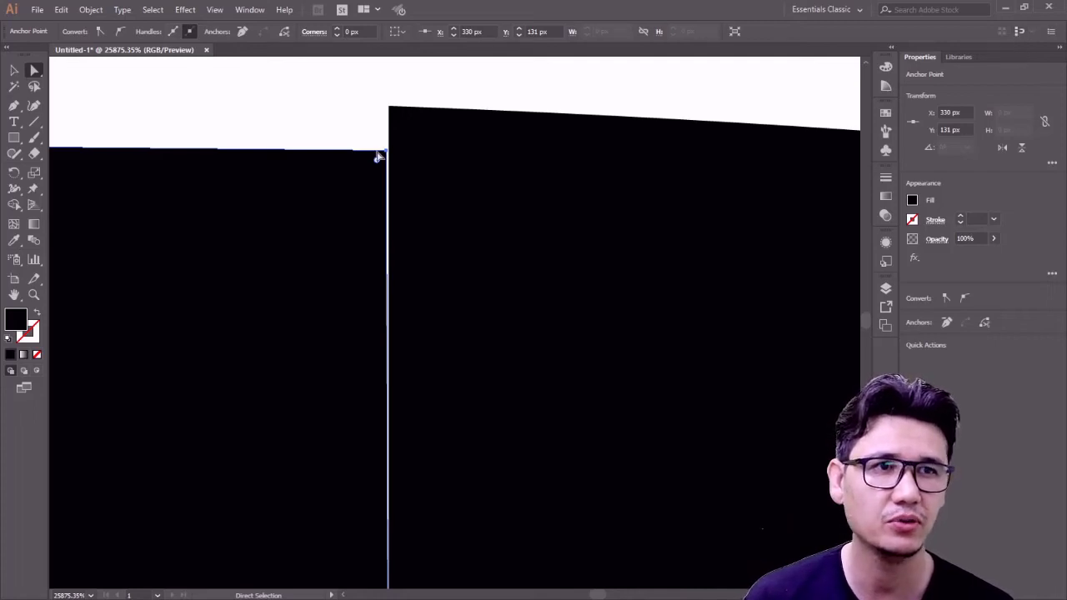
{"action": "left_click_drag", "start_coordinate": [387, 156], "coordinate": [391, 106]}
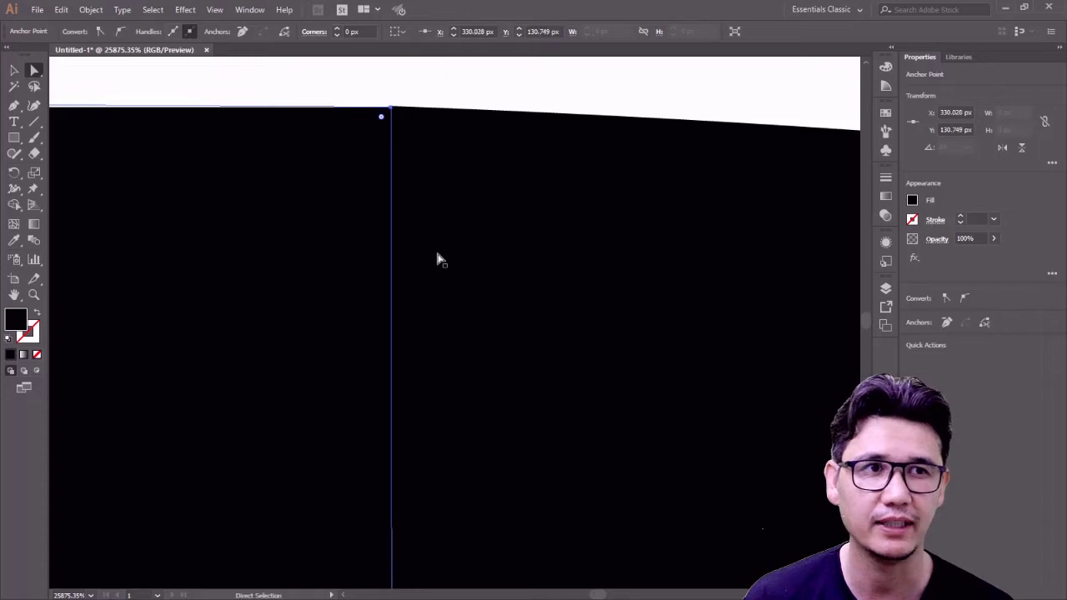
- Pull the corner point across to close the remaining gap, then zoom back out
{"action": "scroll", "coordinate": [441, 268], "scroll_direction": "down", "scroll_amount": 4}
{"action": "scroll", "coordinate": [442, 271], "scroll_direction": "up", "scroll_amount": 1}
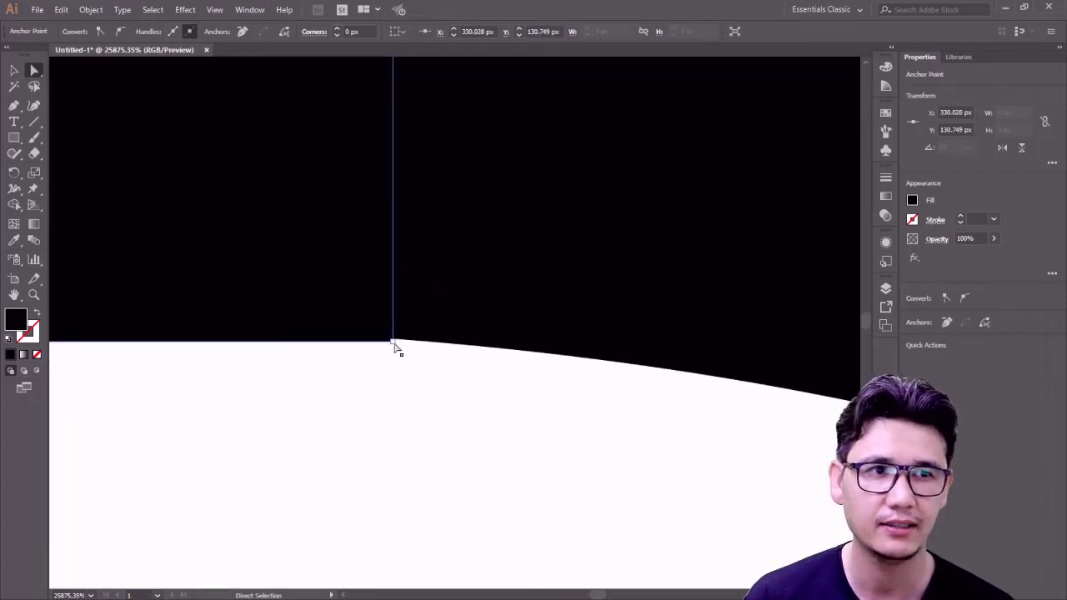
{"action": "left_click_drag", "start_coordinate": [394, 343], "coordinate": [391, 340]}
{"action": "left_click", "coordinate": [438, 378]}
{"action": "key", "text": "z"}
{"action": "left_click", "coordinate": [387, 267], "text": "alt"}
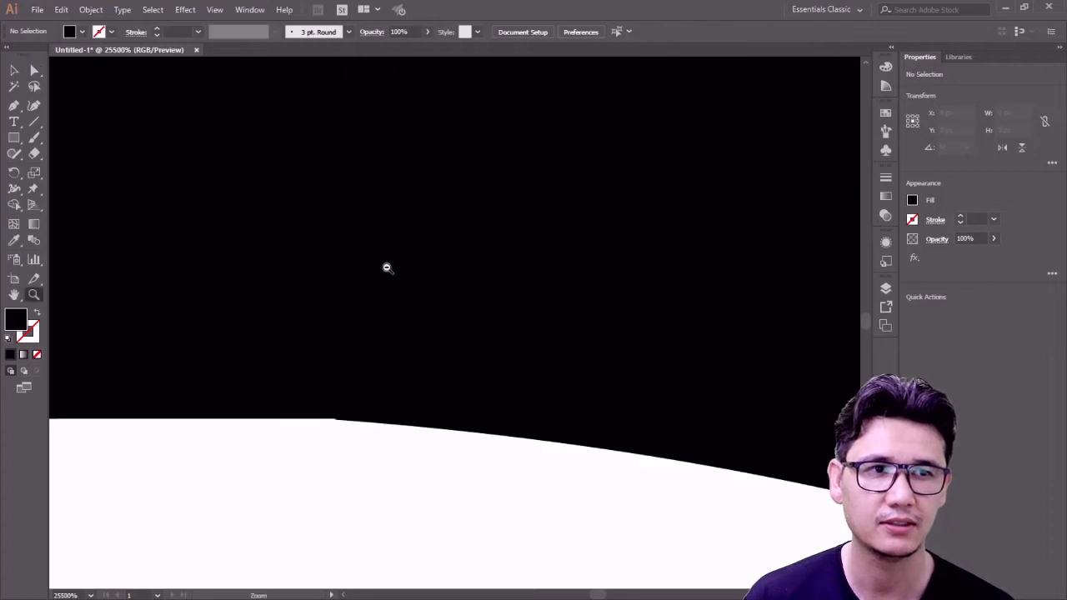
{"action": "left_click", "coordinate": [387, 267], "text": "alt"}
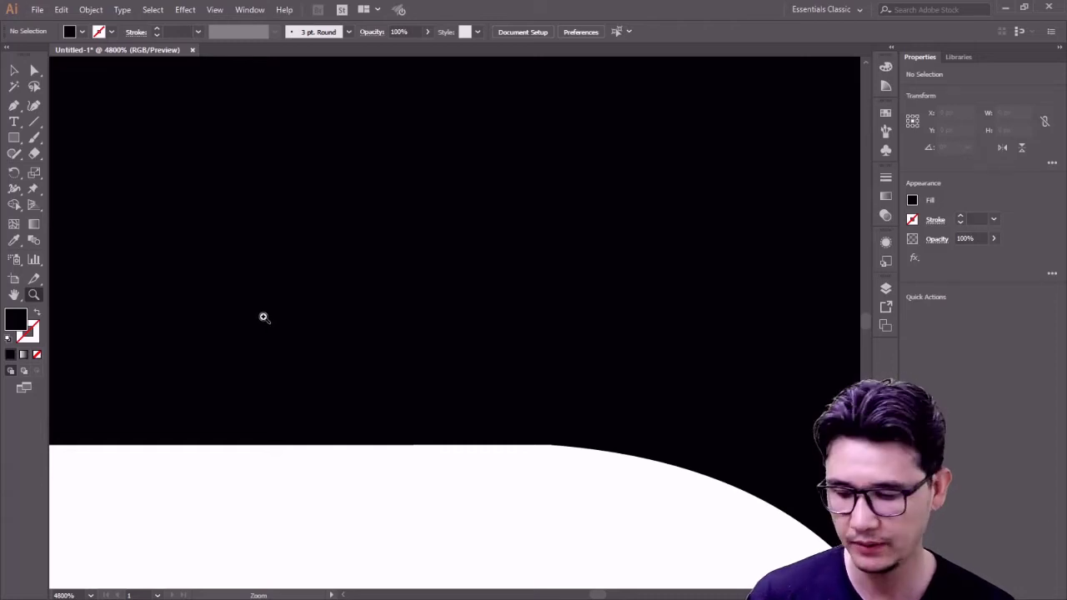
{"action": "left_click", "coordinate": [350, 275], "text": "alt"}
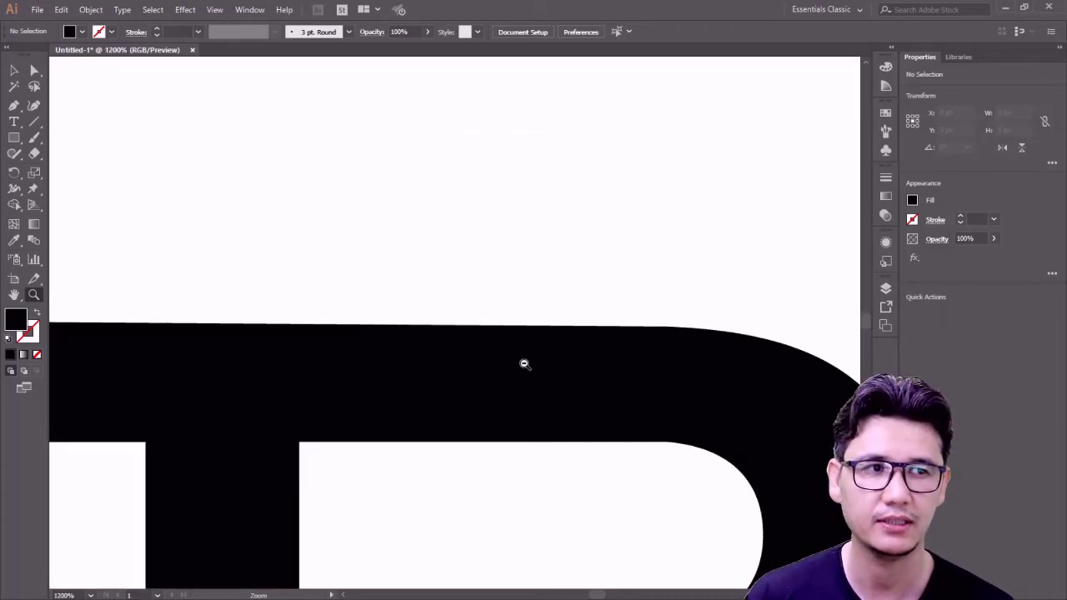
- Zoom out to the whole logo and shift the J's lower body slightly right toward the R
{"action": "left_click", "coordinate": [525, 365], "text": "alt"}
{"action": "left_click", "coordinate": [412, 349], "text": "alt"}
{"action": "left_click", "coordinate": [411, 352], "text": "alt"}
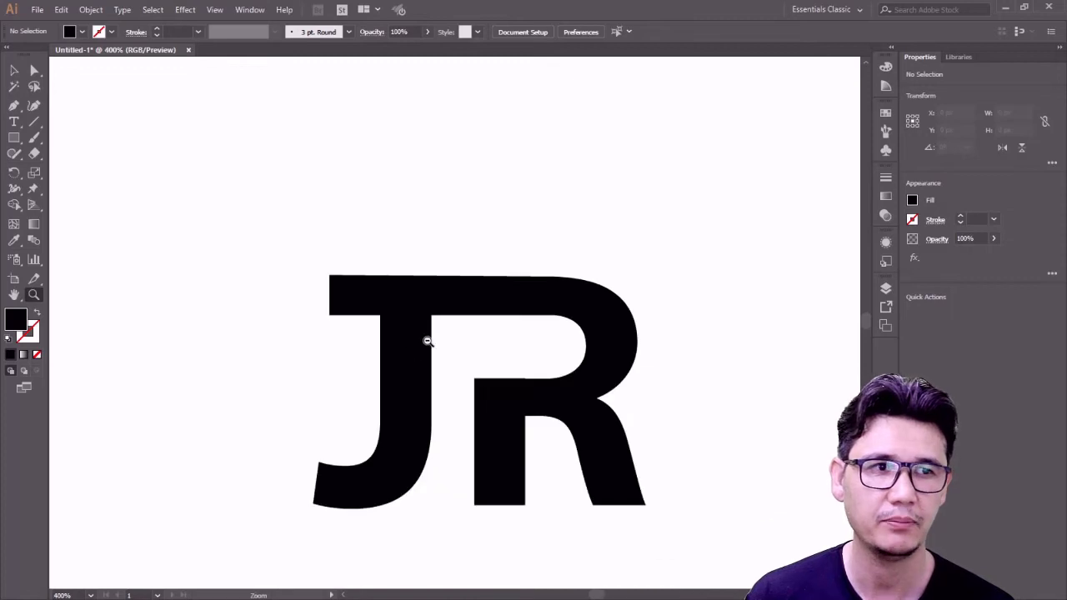
{"action": "left_click", "coordinate": [467, 341], "text": "alt"}
{"action": "left_click", "coordinate": [501, 346]}
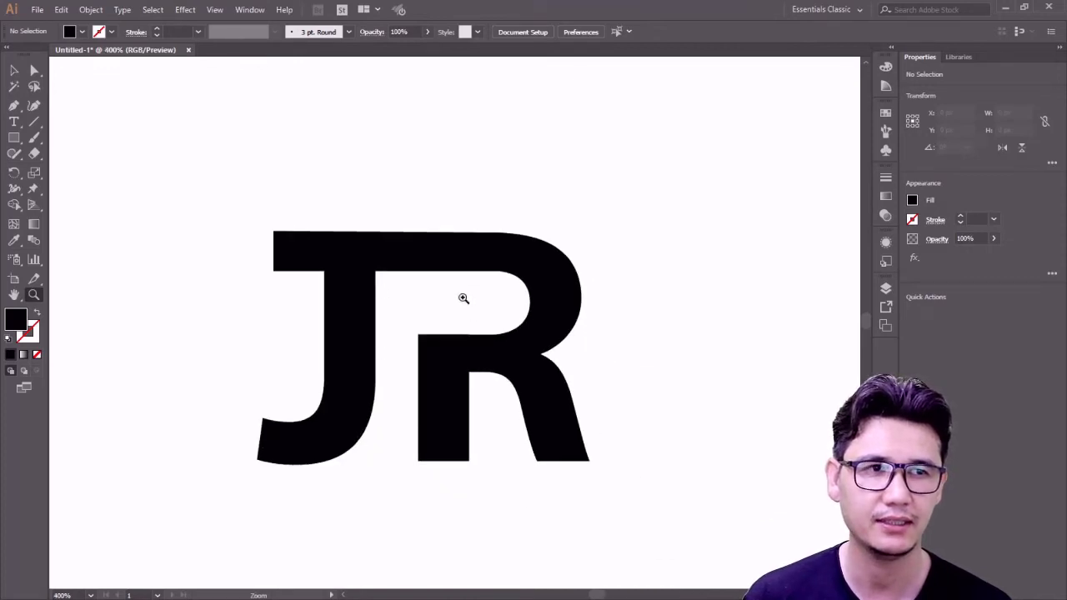
{"action": "left_click", "coordinate": [14, 70]}
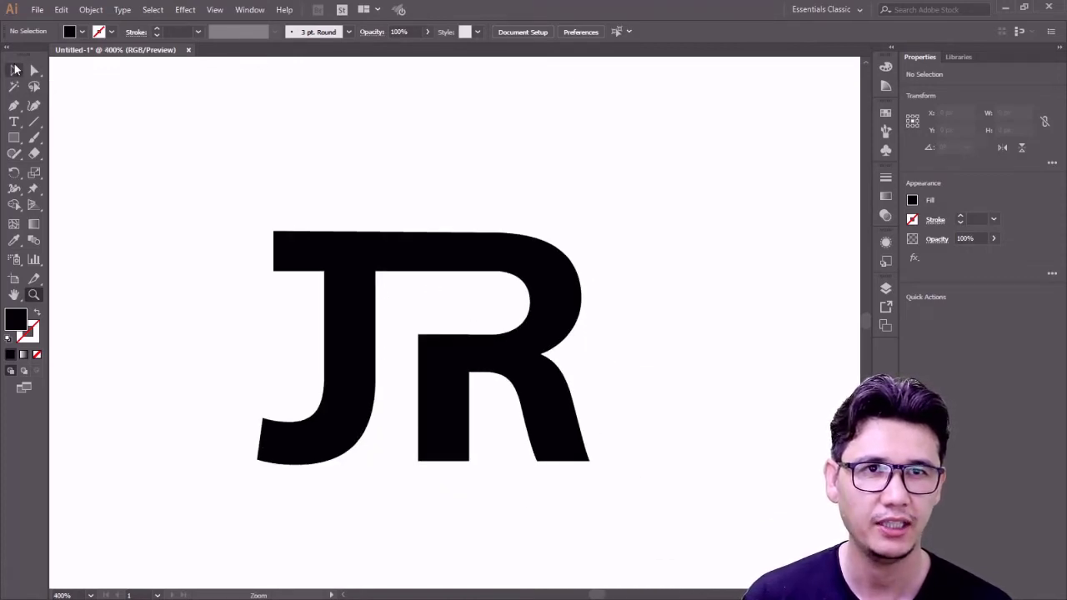
{"action": "left_click", "coordinate": [356, 335]}
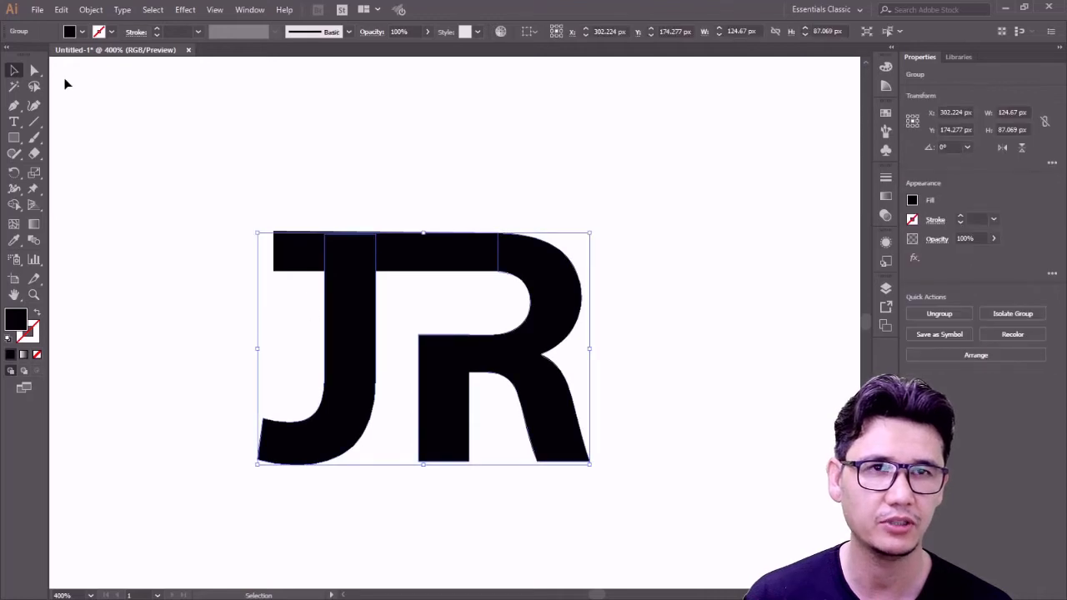
{"action": "left_click", "coordinate": [34, 71]}
{"action": "left_click", "coordinate": [173, 295]}
{"action": "left_click_drag", "start_coordinate": [341, 341], "coordinate": [362, 341]}
{"action": "left_click", "coordinate": [253, 346]}
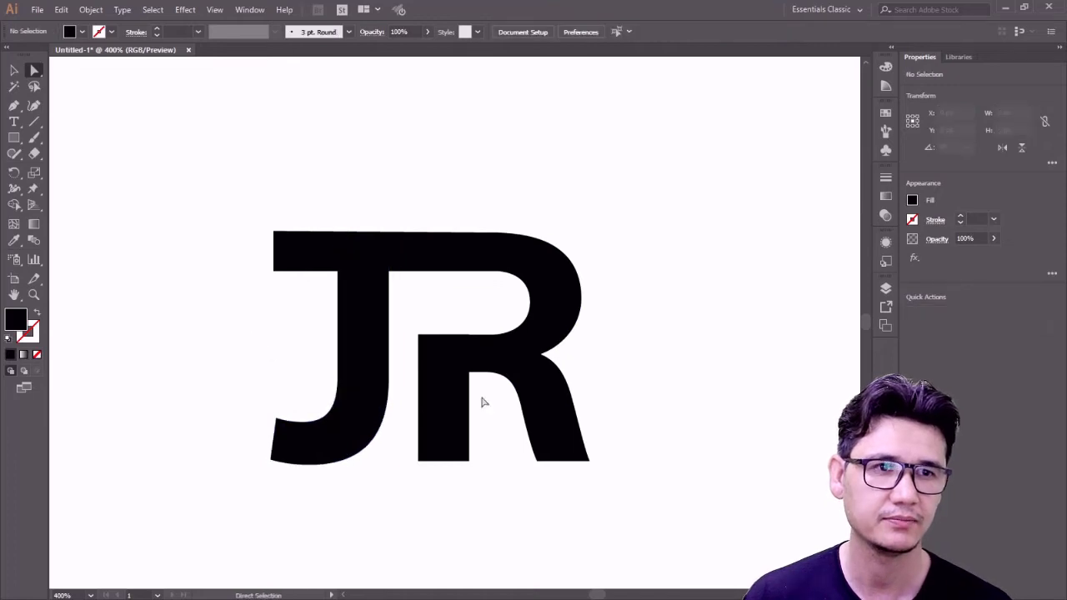
- Zoom out to view the whole artboard, then back in to 400% on the logo
{"action": "key", "text": "z"}
{"action": "left_click", "coordinate": [511, 316], "text": "alt"}
{"action": "left_click", "coordinate": [512, 315], "text": "alt"}
{"action": "left_click", "coordinate": [489, 325], "text": "alt"}
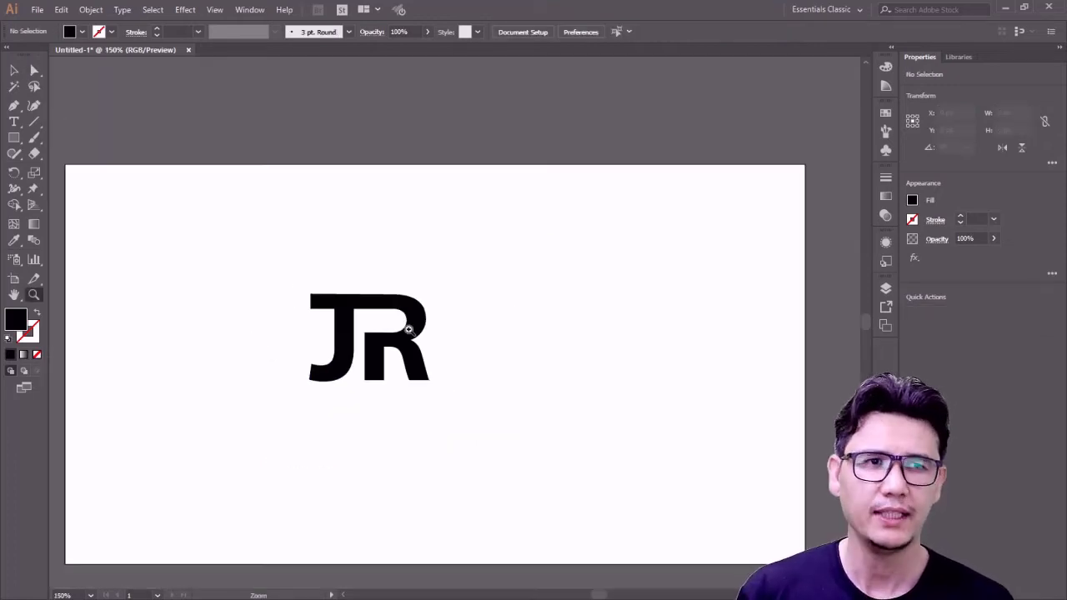
{"action": "left_click", "coordinate": [407, 329]}
{"action": "left_click", "coordinate": [450, 317]}
{"action": "left_click", "coordinate": [451, 316]}
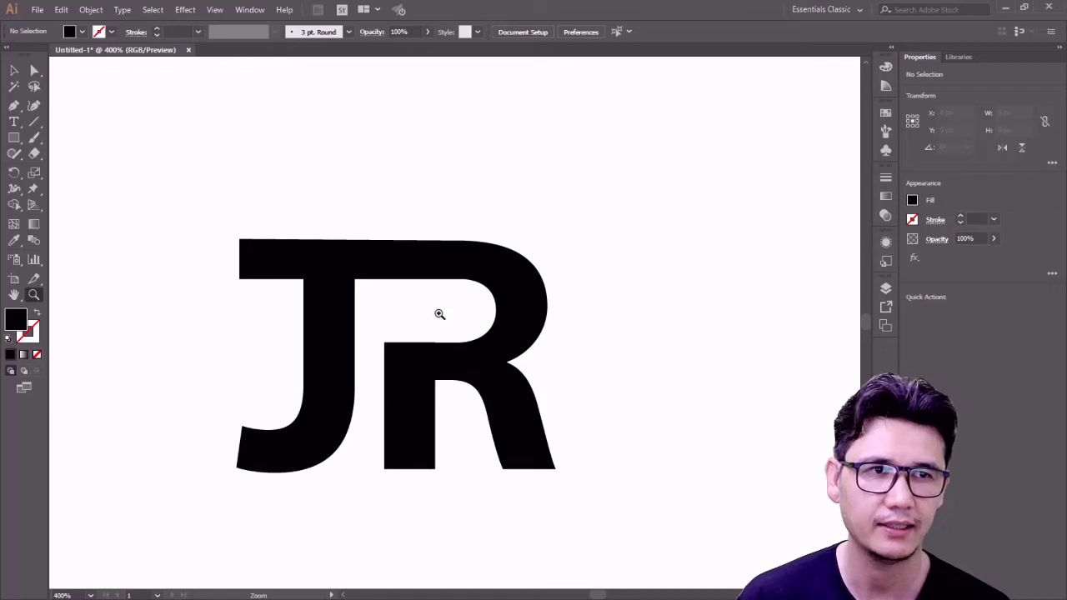
{"action": "left_click", "coordinate": [37, 158]}
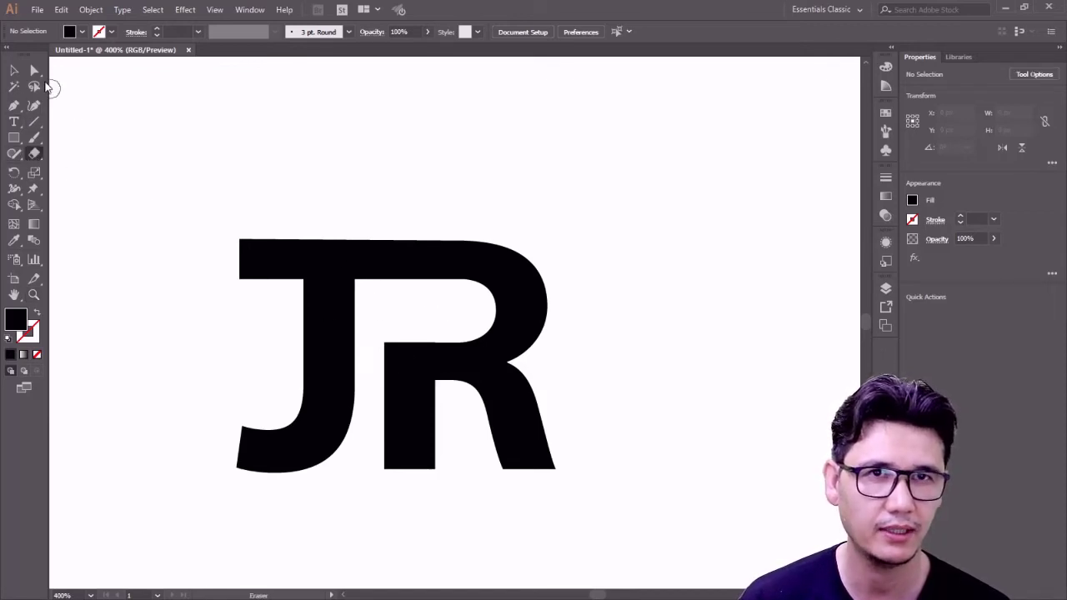
- Try cutting the J's top bar with the Eraser, then undo the misplaced cut
{"action": "left_click", "coordinate": [34, 70]}
{"action": "left_click", "coordinate": [416, 251]}
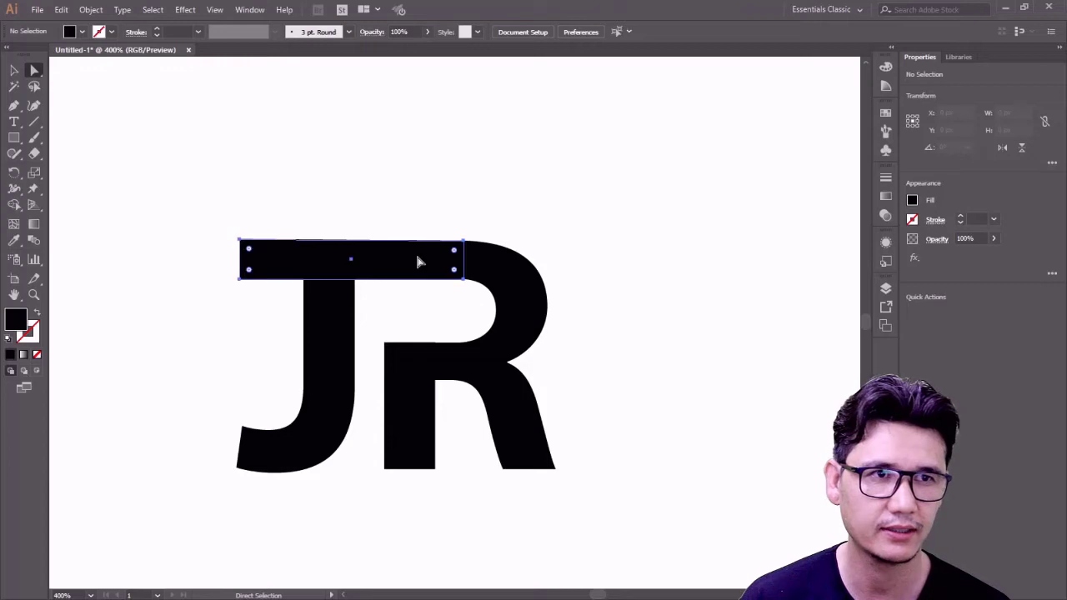
{"action": "left_click", "coordinate": [34, 153]}
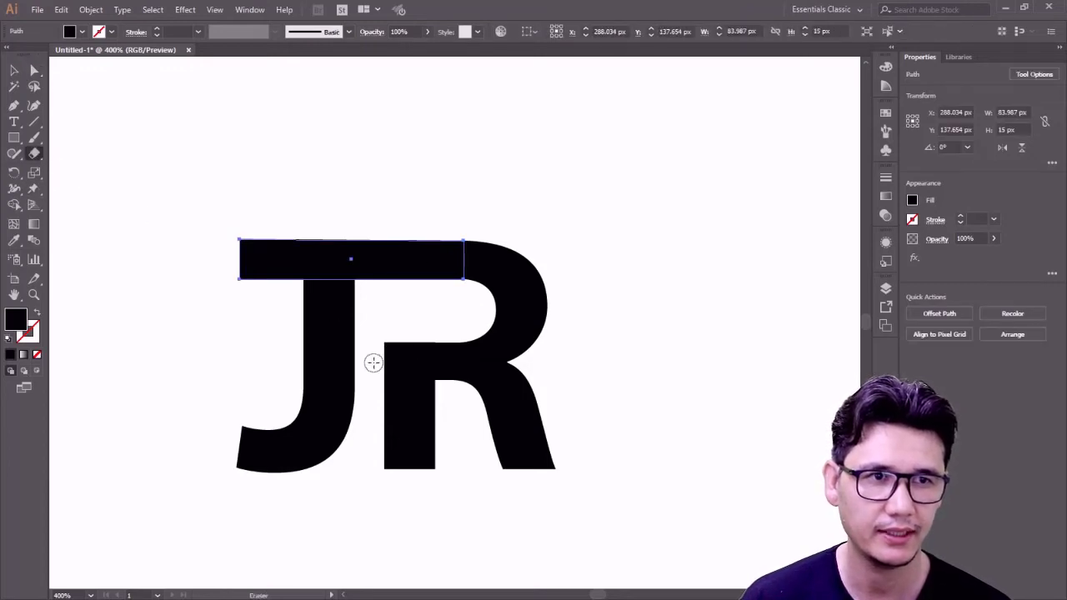
{"action": "mouse_move", "coordinate": [373, 362]}
{"action": "left_mouse_down"}
{"action": "mouse_move", "coordinate": [381, 241]}
{"action": "mouse_move", "coordinate": [436, 341]}
{"action": "left_mouse_up"}
{"action": "key", "text": "a"}
{"action": "key", "text": "ctrl+z"}
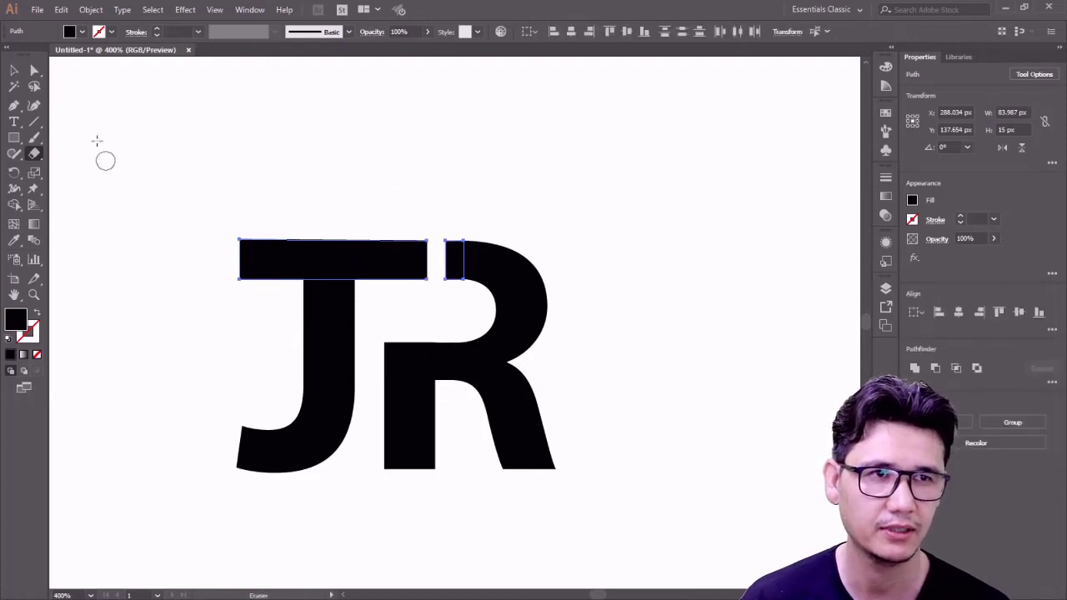
- Zoom in on the logo and drag the J's top-bar right end points toward the R
{"action": "left_click", "coordinate": [35, 70]}
{"action": "left_click", "coordinate": [231, 152]}
{"action": "key", "text": "z"}
{"action": "left_click", "coordinate": [441, 317], "text": "alt"}
{"action": "left_click", "coordinate": [441, 316], "text": "alt"}
{"action": "left_click", "coordinate": [497, 340], "text": "alt"}
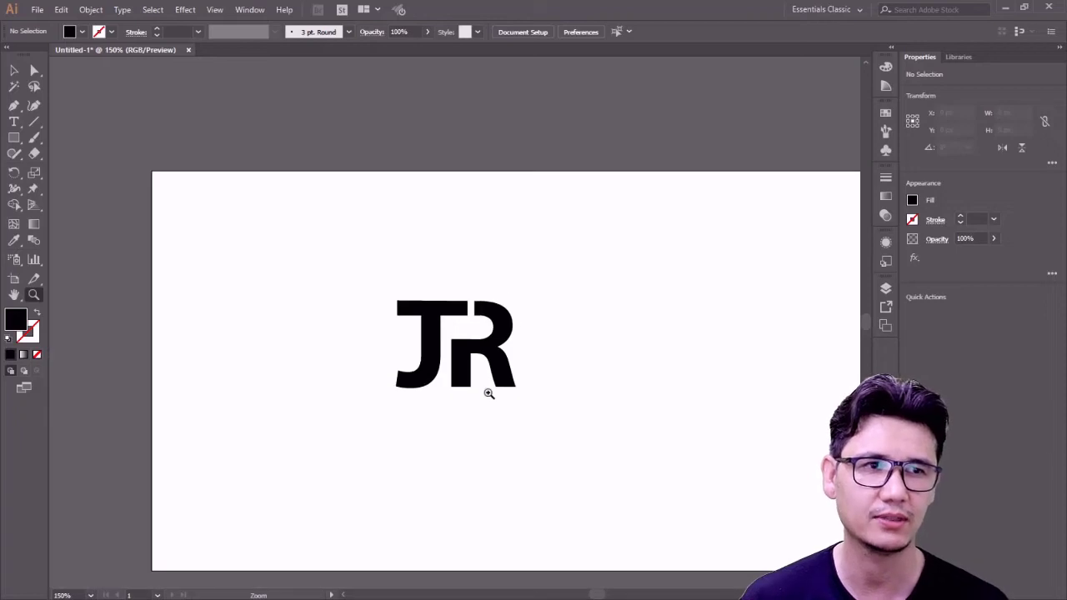
{"action": "left_click", "coordinate": [467, 348]}
{"action": "left_click", "coordinate": [466, 348]}
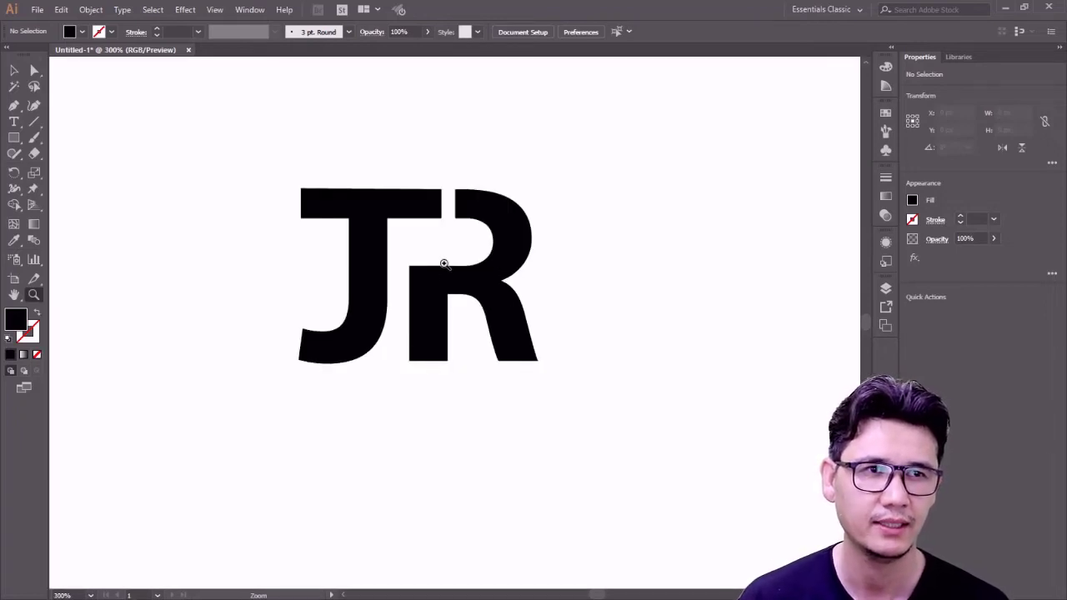
{"action": "left_click", "coordinate": [443, 264]}
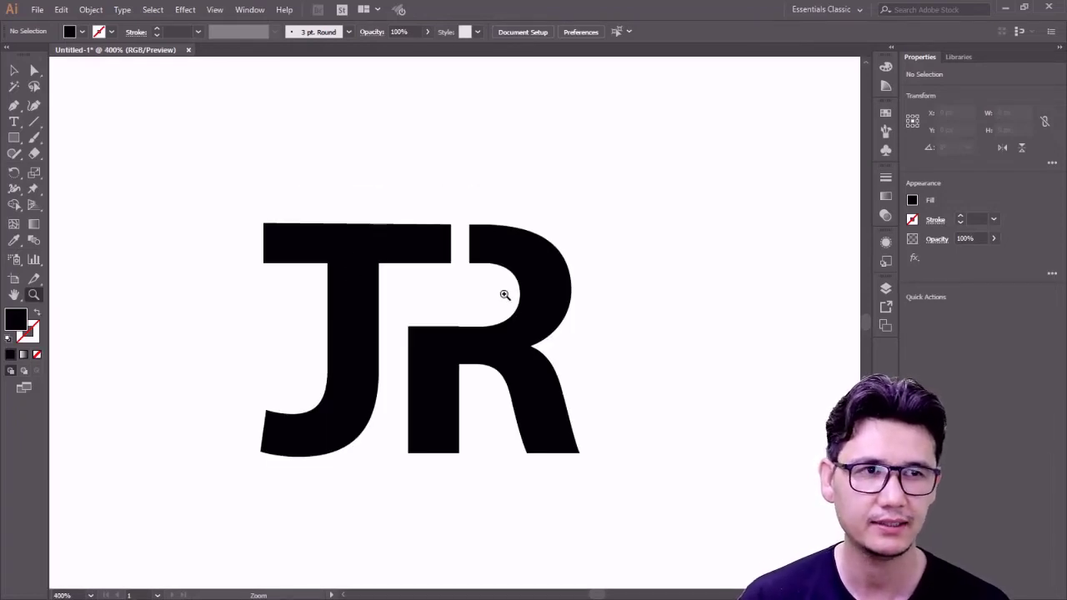
{"action": "left_click", "coordinate": [34, 73]}
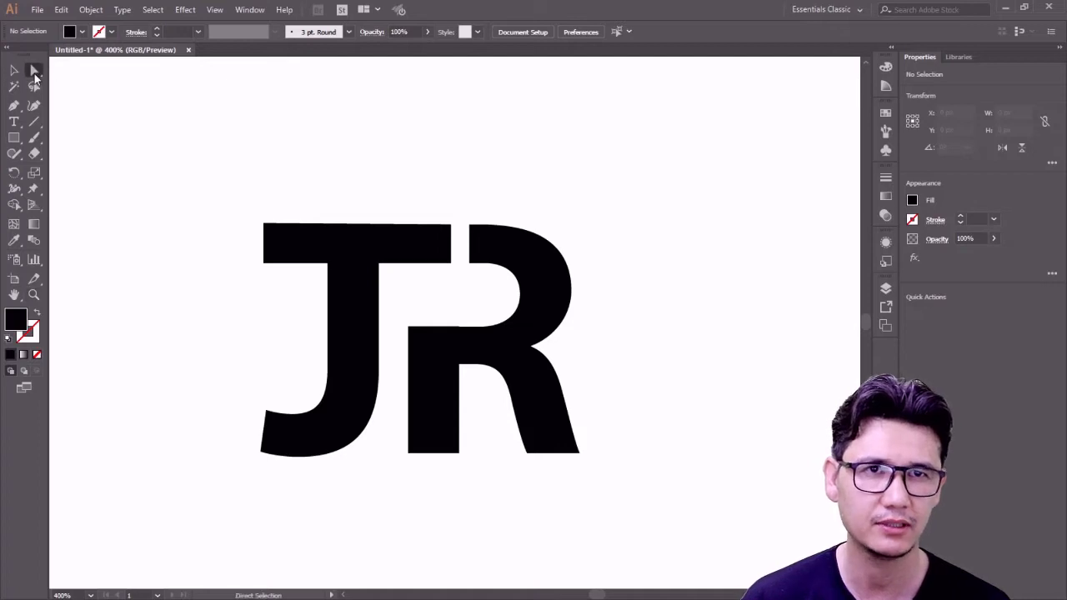
{"action": "left_click_drag", "start_coordinate": [446, 220], "coordinate": [459, 266]}
{"action": "left_click", "coordinate": [455, 305]}
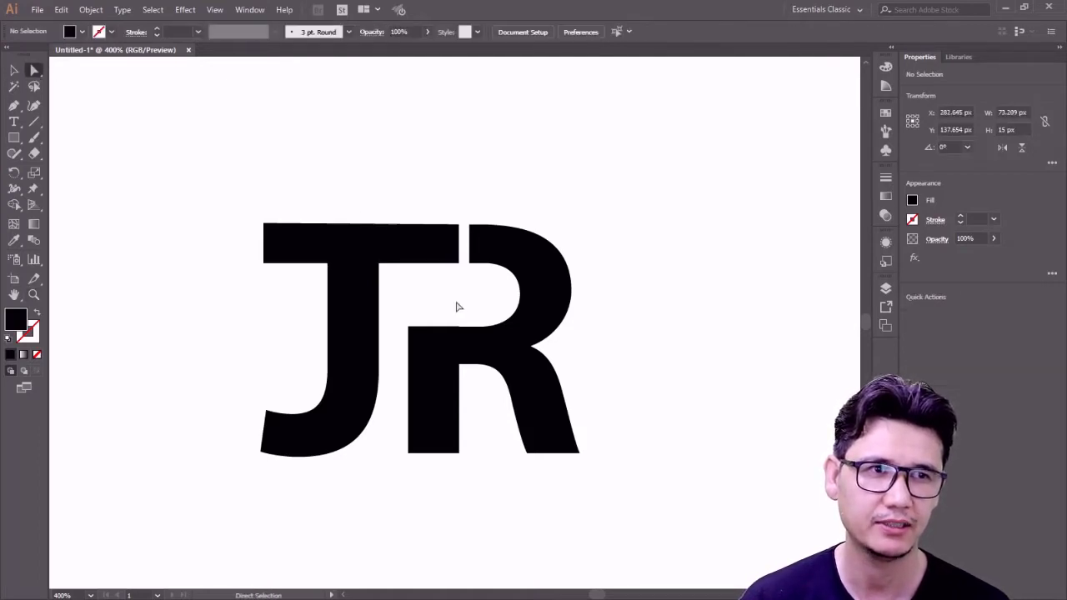
- Zoom out and back in to 200% to check the joined JR monogram
{"action": "key", "text": "z"}
{"action": "left_click", "coordinate": [455, 294], "text": "alt"}
{"action": "left_click", "coordinate": [453, 292], "text": "alt"}
{"action": "left_click", "coordinate": [452, 324], "text": "alt"}
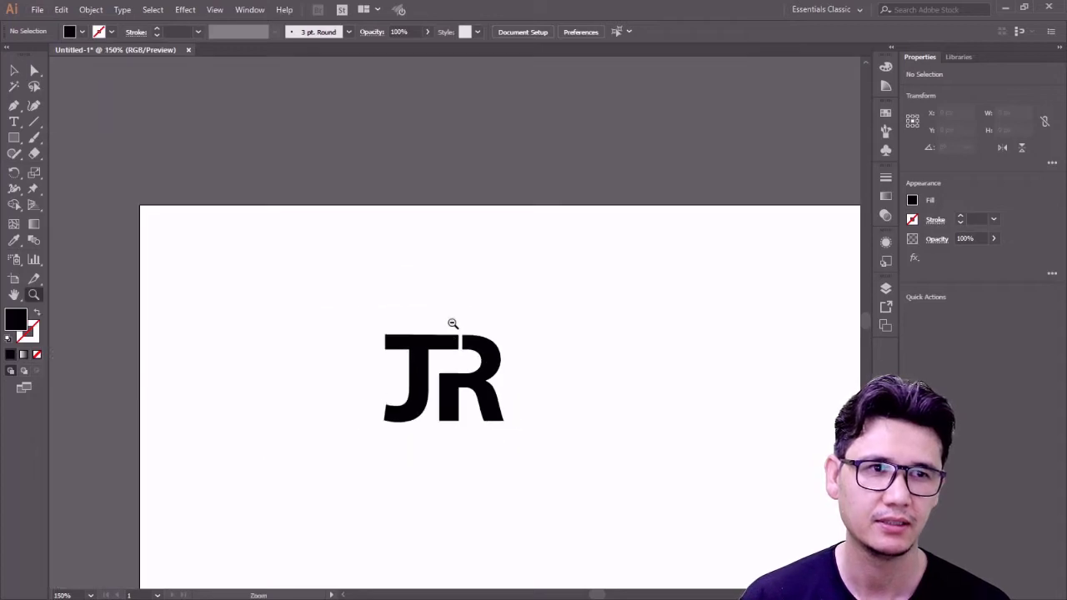
{"action": "left_click", "coordinate": [460, 366]}
{"action": "left_click", "coordinate": [454, 336]}
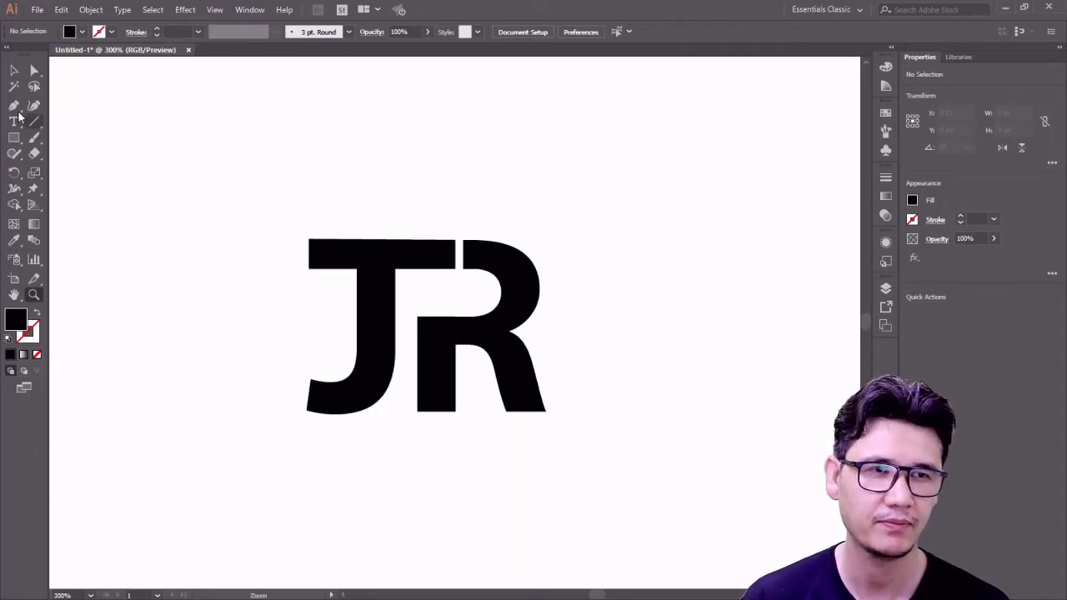
{"action": "left_click", "coordinate": [20, 73]}
{"action": "key", "text": "z"}
{"action": "left_click", "coordinate": [476, 318], "text": "alt"}
{"action": "left_click", "coordinate": [476, 317], "text": "alt"}
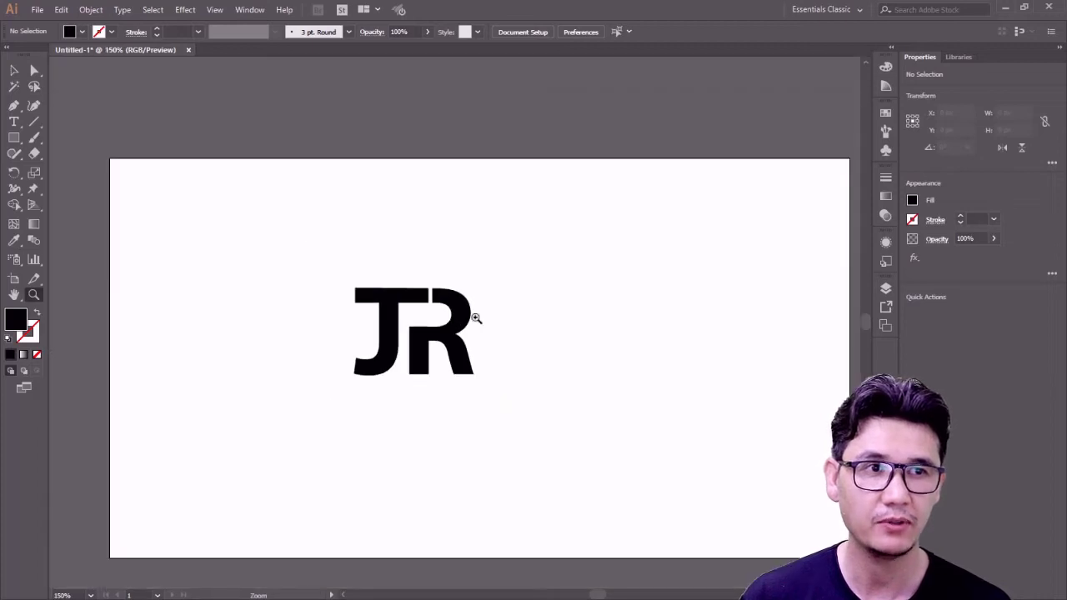
{"action": "left_click", "coordinate": [455, 342]}
- Draw a circle with the Ellipse tool enclosing the JR monogram
{"action": "left_click", "coordinate": [14, 137]}
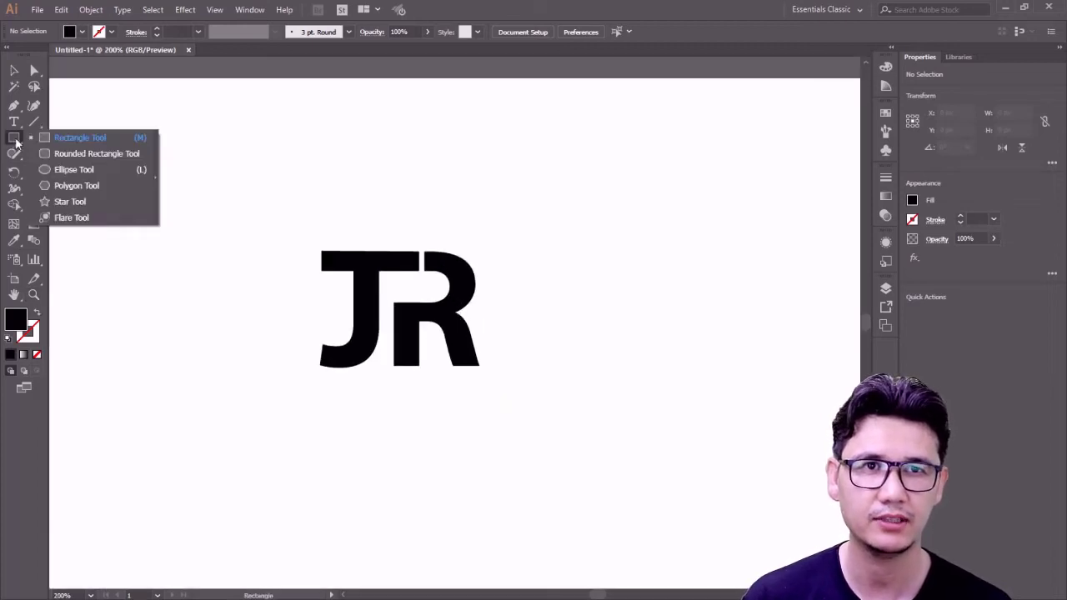
{"action": "left_click", "coordinate": [79, 170]}
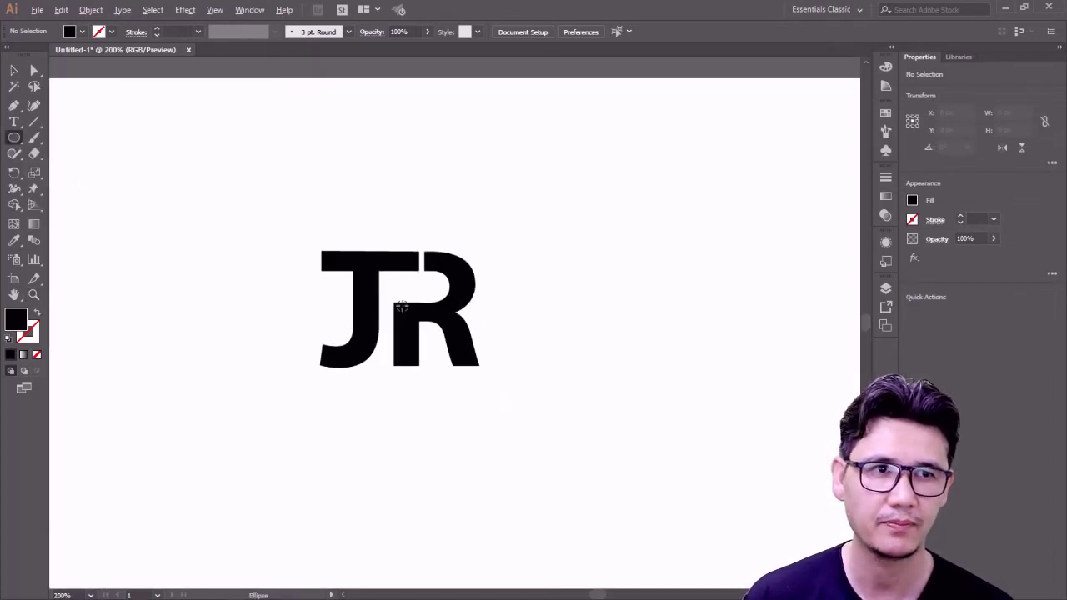
{"action": "left_click_drag", "start_coordinate": [402, 307], "coordinate": [485, 434]}
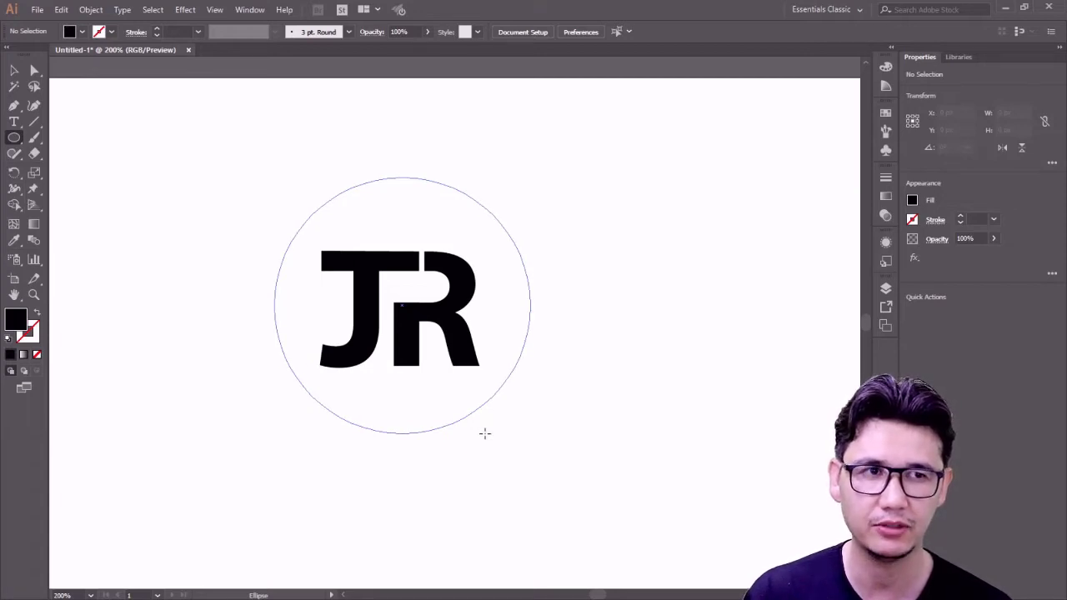
{"action": "mouse_move", "coordinate": [486, 433]}
{"action": "left_mouse_down"}
{"action": "mouse_move", "coordinate": [469, 400]}
{"action": "mouse_move", "coordinate": [501, 447]}
{"action": "mouse_move", "coordinate": [493, 419]}
{"action": "mouse_move", "coordinate": [499, 435]}
{"action": "left_mouse_up"}
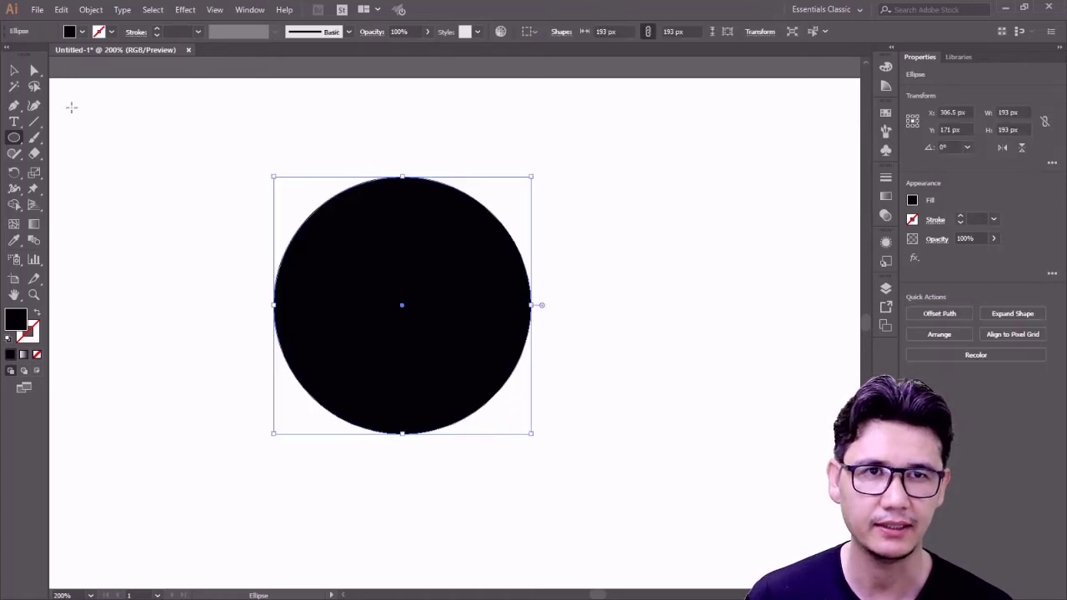
{"action": "left_click", "coordinate": [14, 70]}
- Set the circle's fill to None and its stroke to black
{"action": "left_click", "coordinate": [84, 34]}
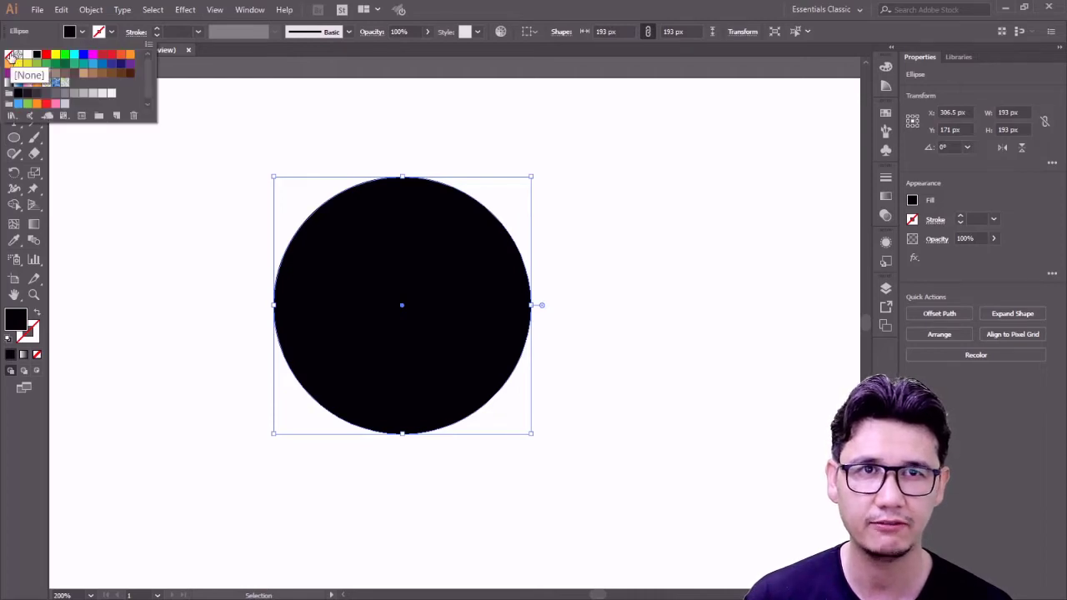
{"action": "left_click", "coordinate": [10, 55]}
{"action": "left_click", "coordinate": [111, 33]}
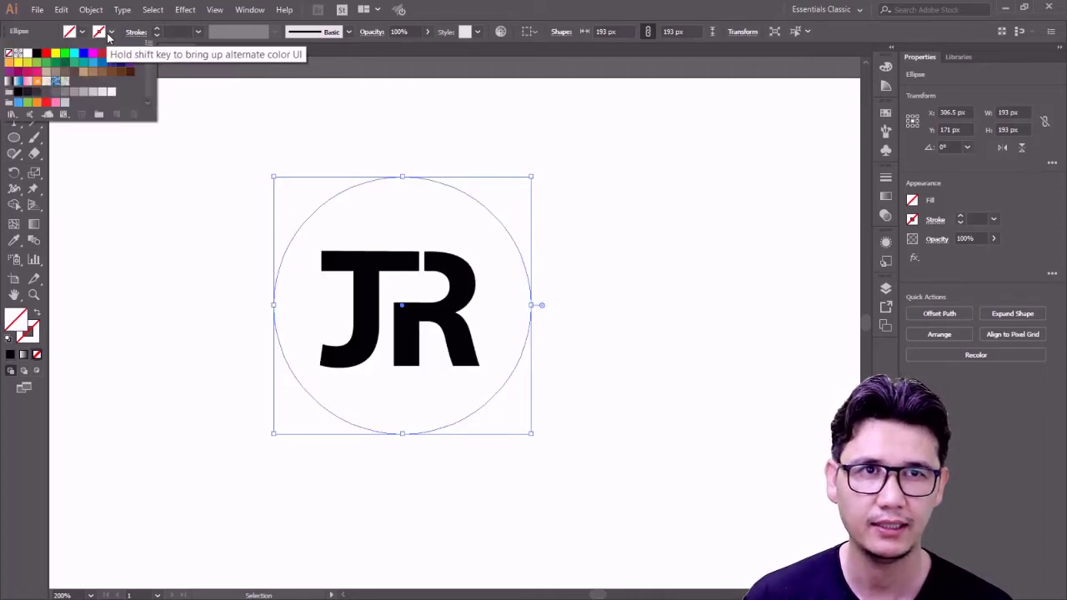
{"action": "left_click", "coordinate": [37, 54]}
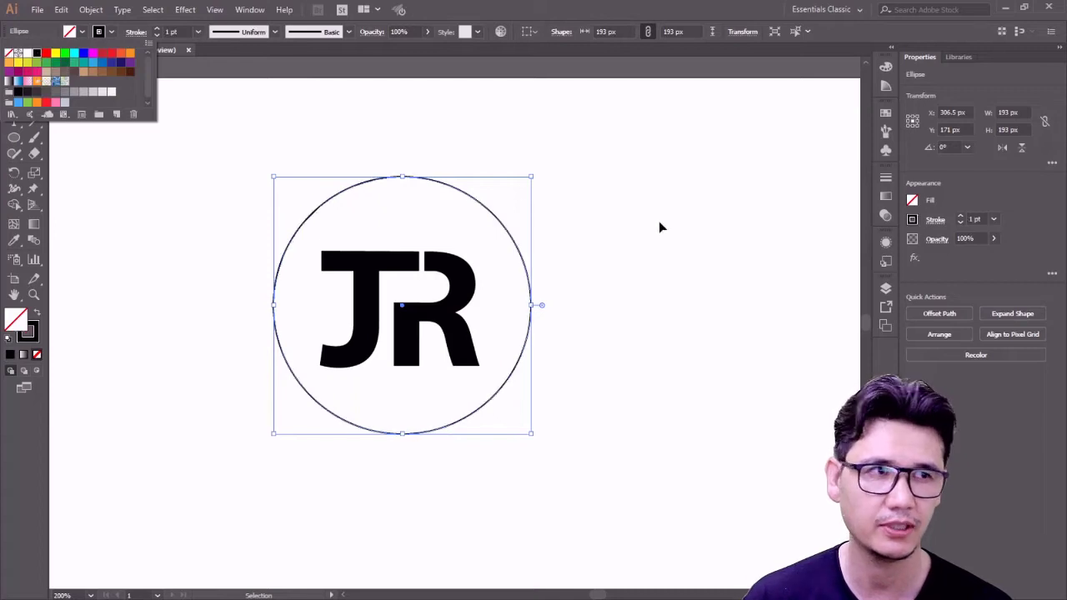
- Raise the circle's stroke weight to 7 pt and nudge it to centre around JR
{"action": "left_click", "coordinate": [960, 216]}
{"action": "left_click", "coordinate": [960, 216]}
{"action": "left_click", "coordinate": [960, 216]}
{"action": "left_click", "coordinate": [960, 216]}
{"action": "left_click", "coordinate": [960, 216]}
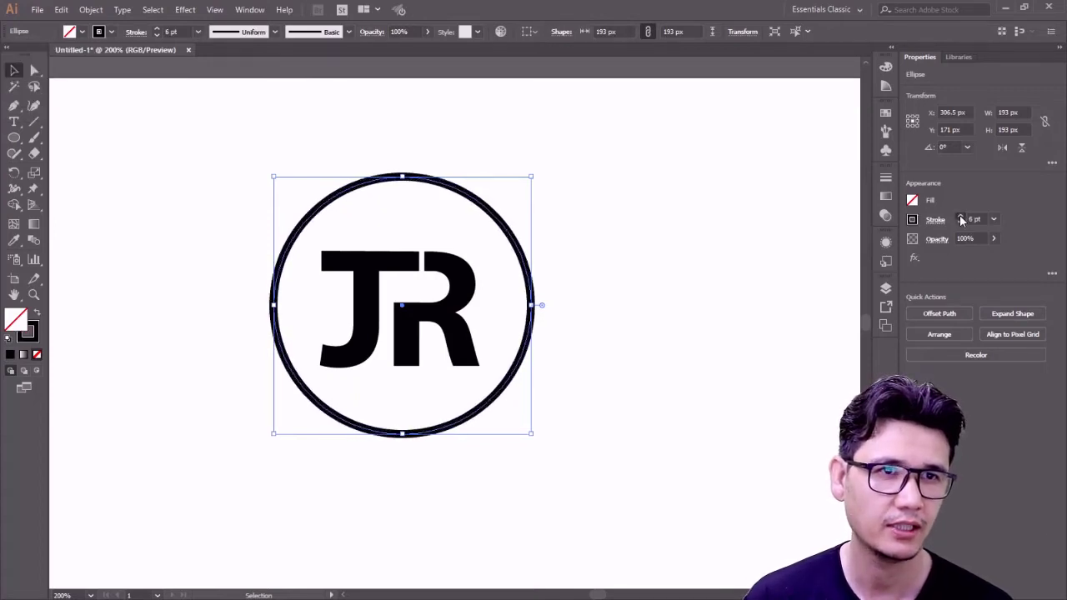
{"action": "left_click", "coordinate": [960, 216]}
{"action": "left_click", "coordinate": [960, 216]}
{"action": "left_click", "coordinate": [659, 288]}
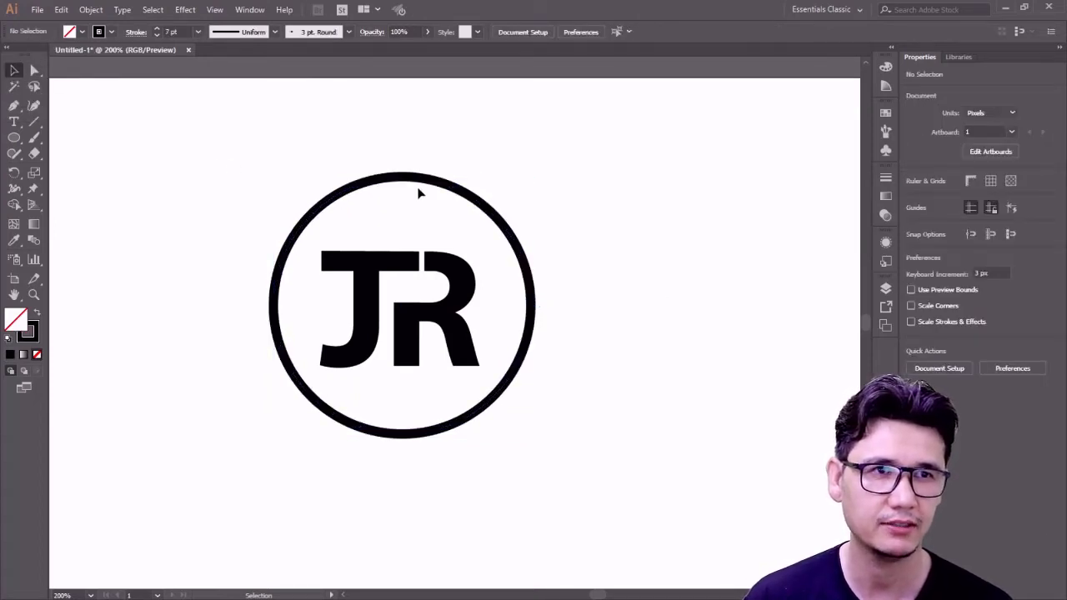
{"action": "left_click_drag", "start_coordinate": [414, 180], "coordinate": [439, 178]}
{"action": "left_click", "coordinate": [466, 171]}
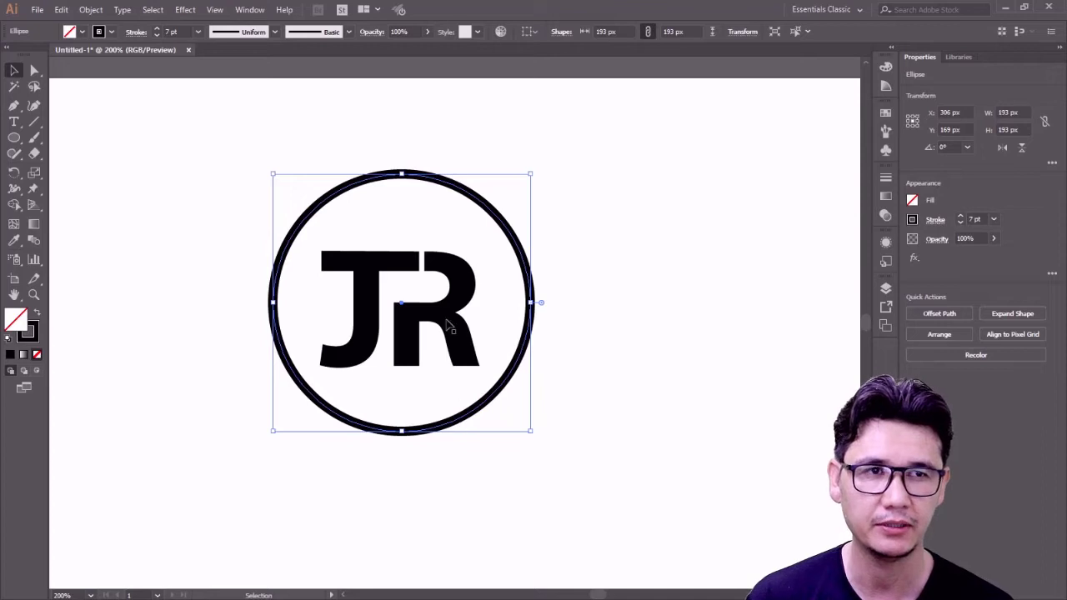
{"action": "left_click", "coordinate": [14, 122]}
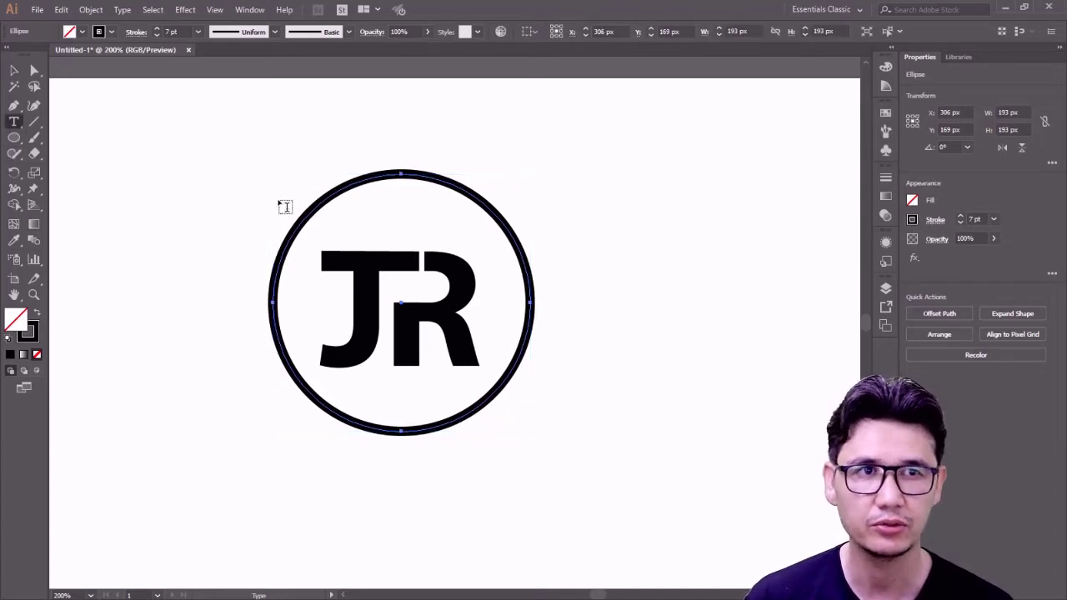
- Type the person's name along the top of the circle using Type on a Path
{"action": "left_click", "coordinate": [15, 123]}
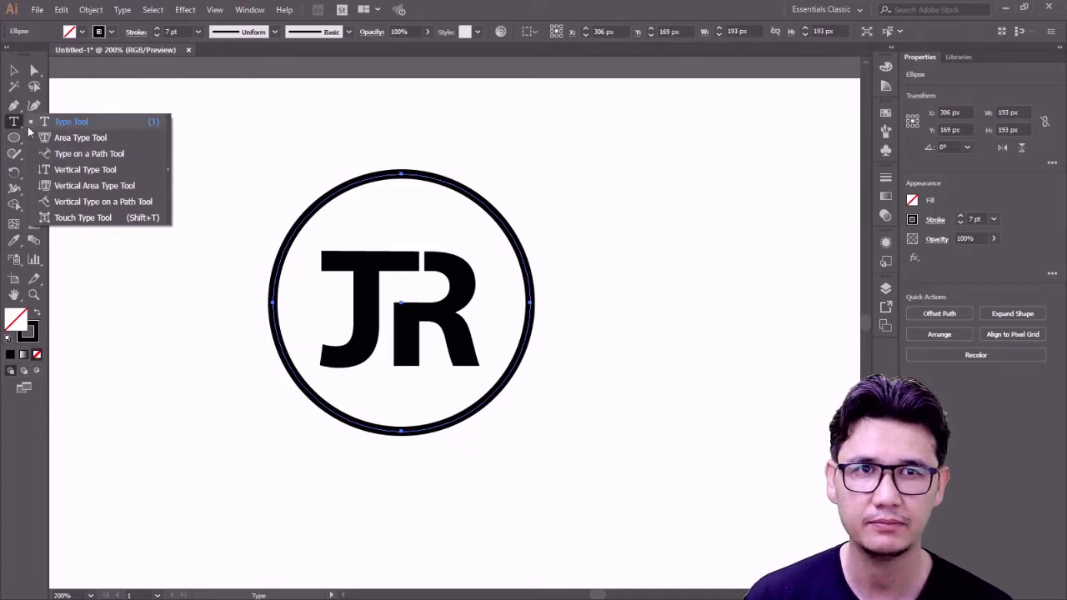
{"action": "left_click", "coordinate": [89, 154]}
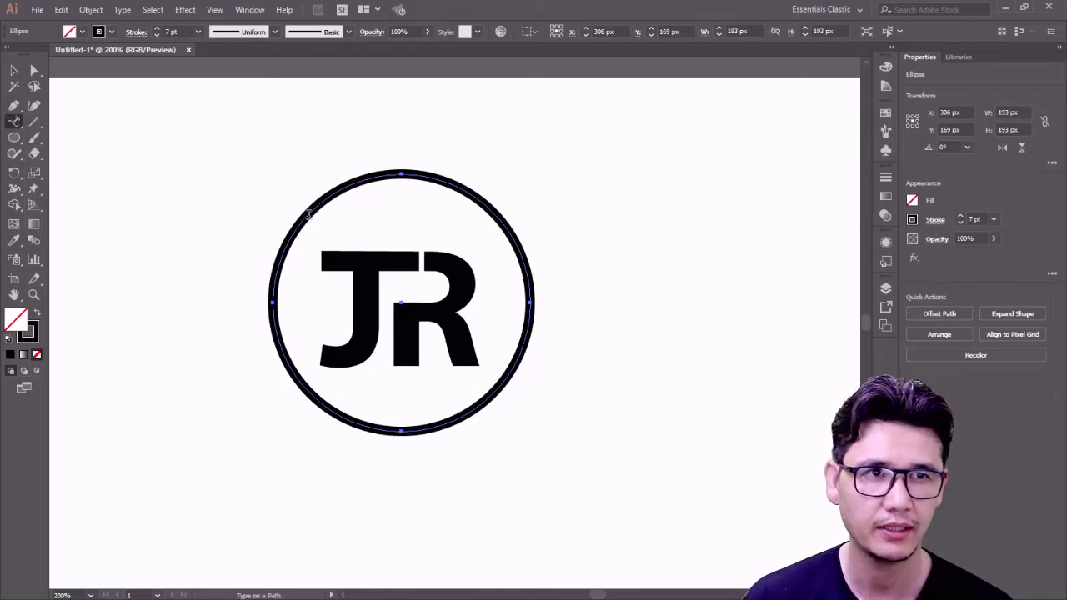
{"action": "left_click", "coordinate": [309, 215]}
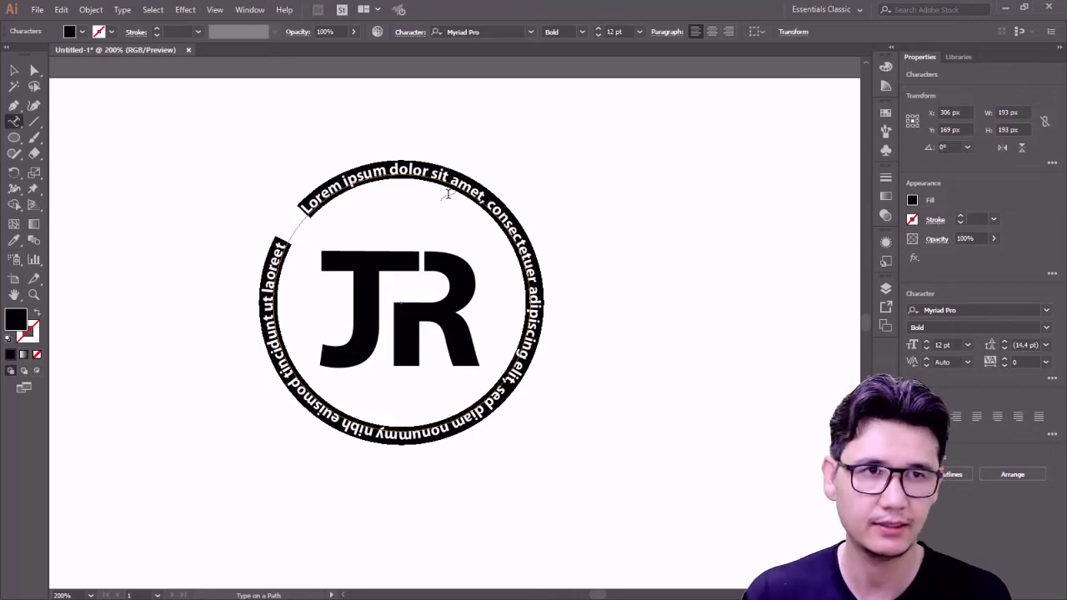
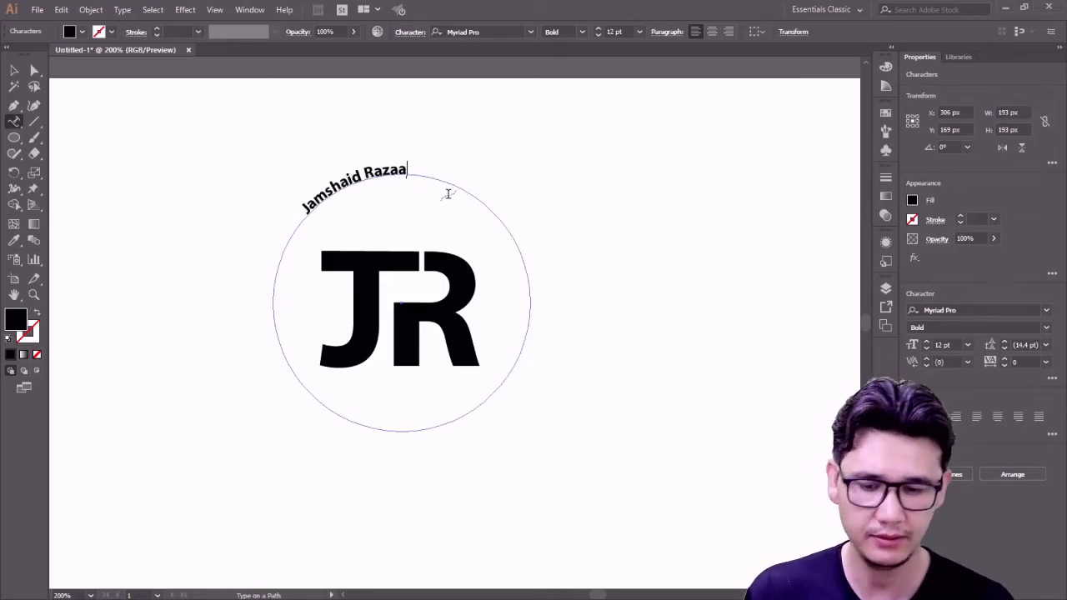
{"action": "left_click", "coordinate": [14, 70]}
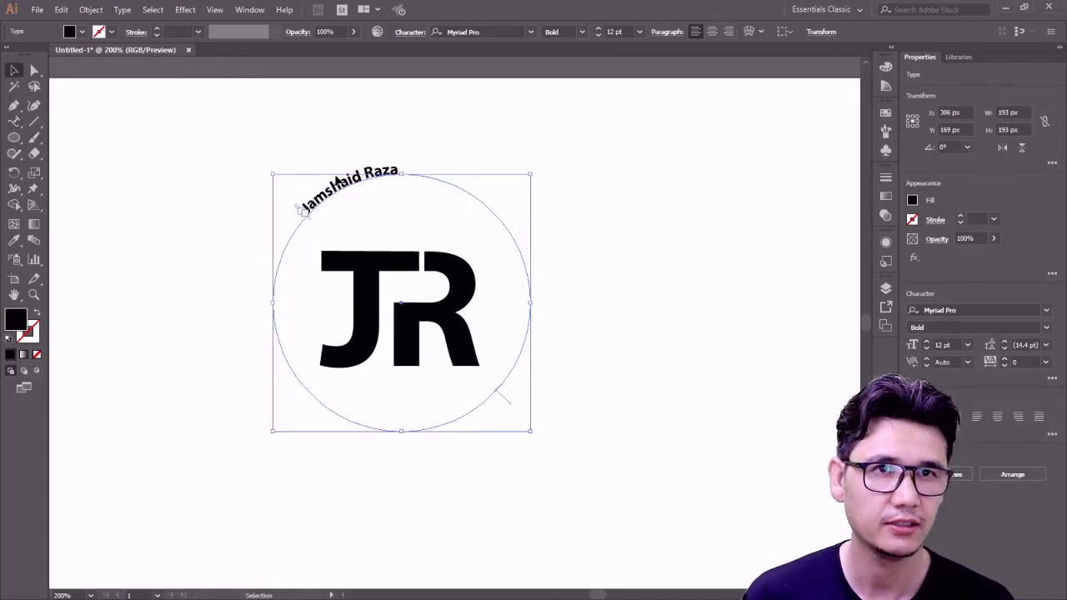
- Select all of the curved name text and set its font size to 24 pt
{"action": "left_click", "coordinate": [23, 121]}
{"action": "left_click", "coordinate": [71, 122]}
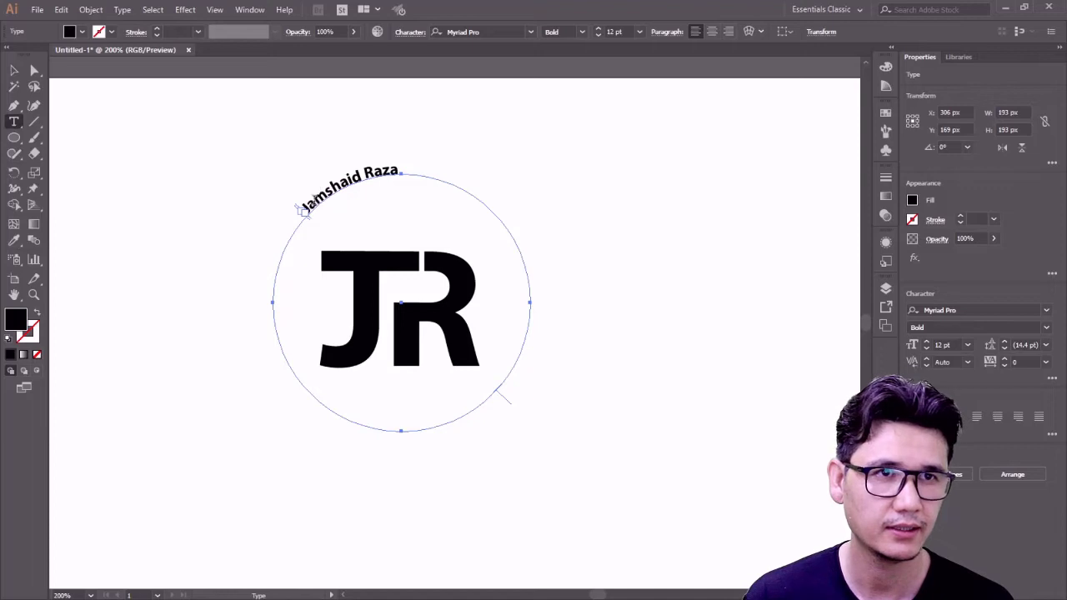
{"action": "left_click", "coordinate": [315, 200]}
{"action": "key", "text": "ctrl"}
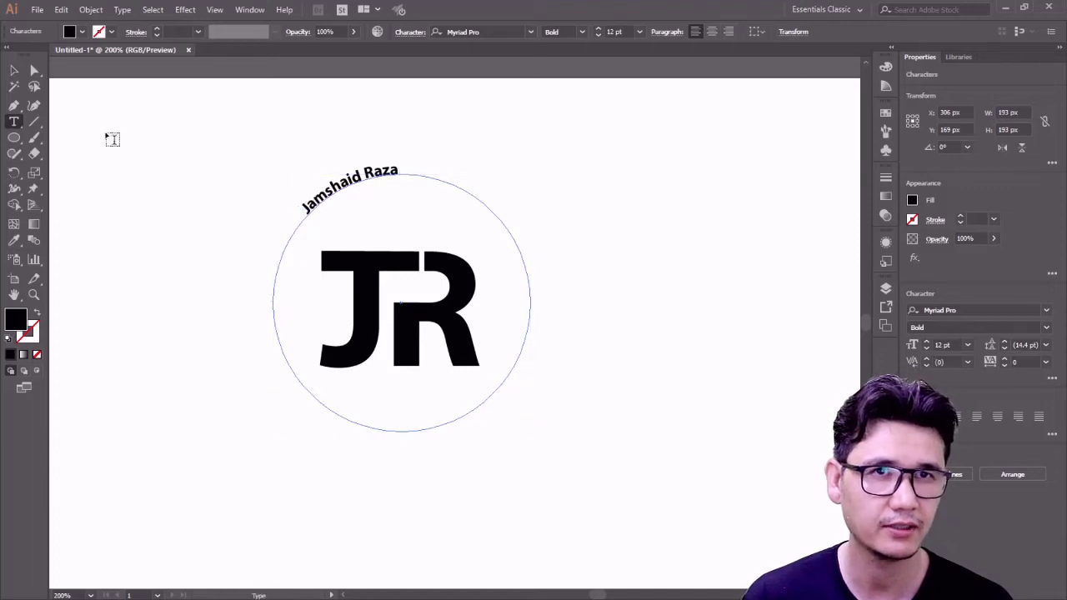
{"action": "key", "text": "ctrl"}
{"action": "key", "text": "ctrl+a"}
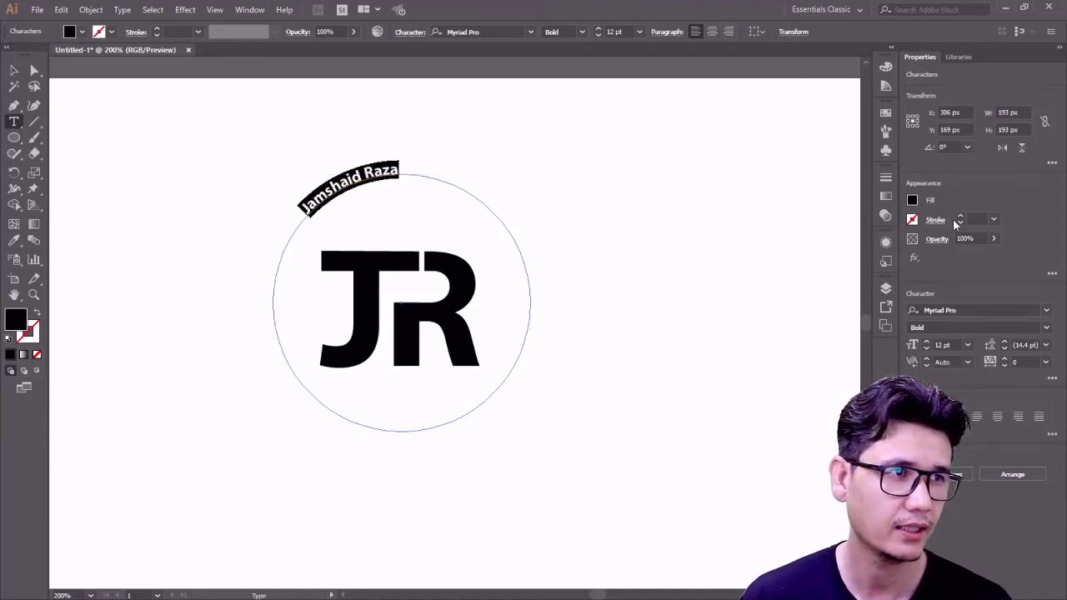
{"action": "left_click", "coordinate": [967, 344]}
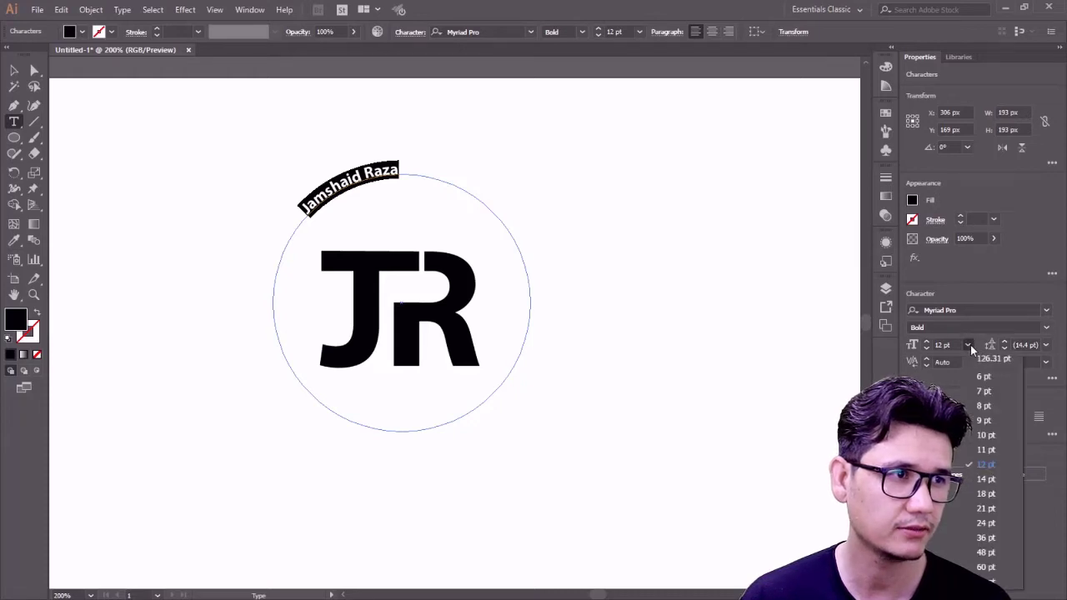
{"action": "left_click", "coordinate": [983, 523]}
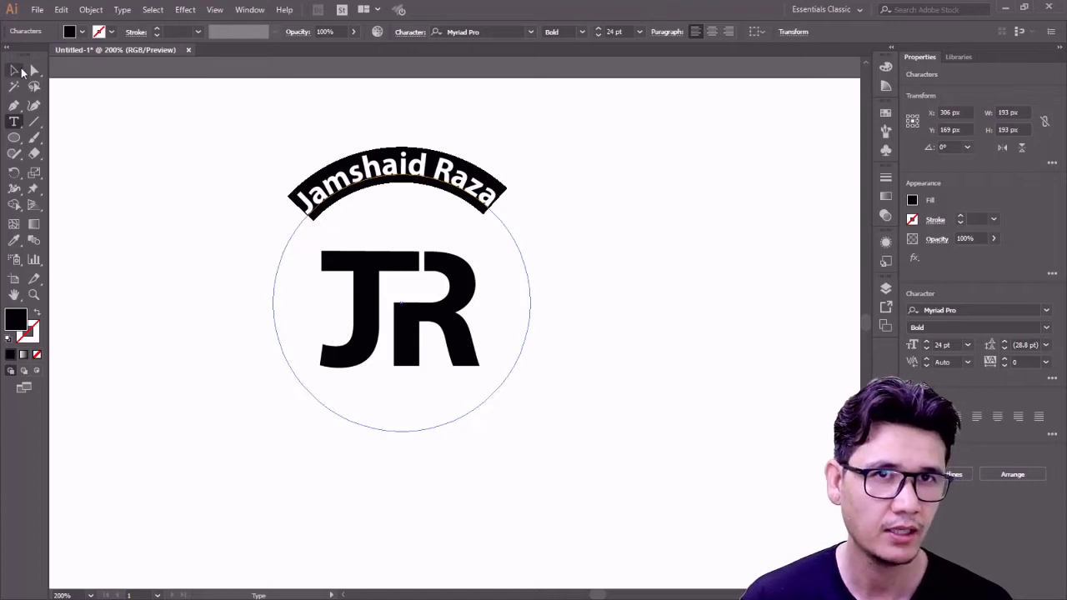
{"action": "left_click", "coordinate": [39, 75]}
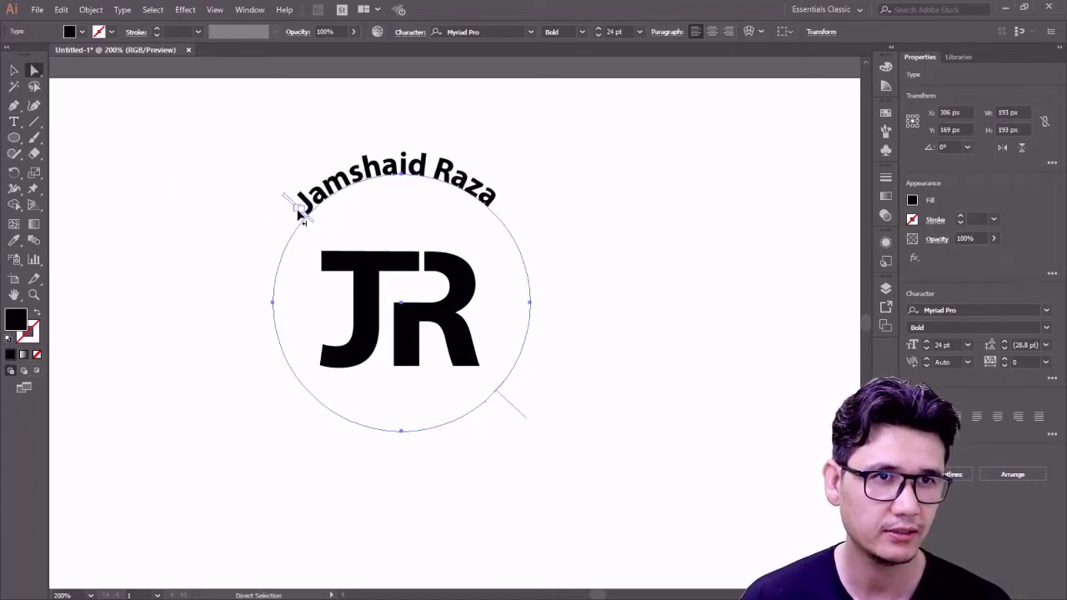
- Slide the name's start point along the circle and set its tracking to 200
{"action": "left_click_drag", "start_coordinate": [309, 221], "coordinate": [270, 311]}
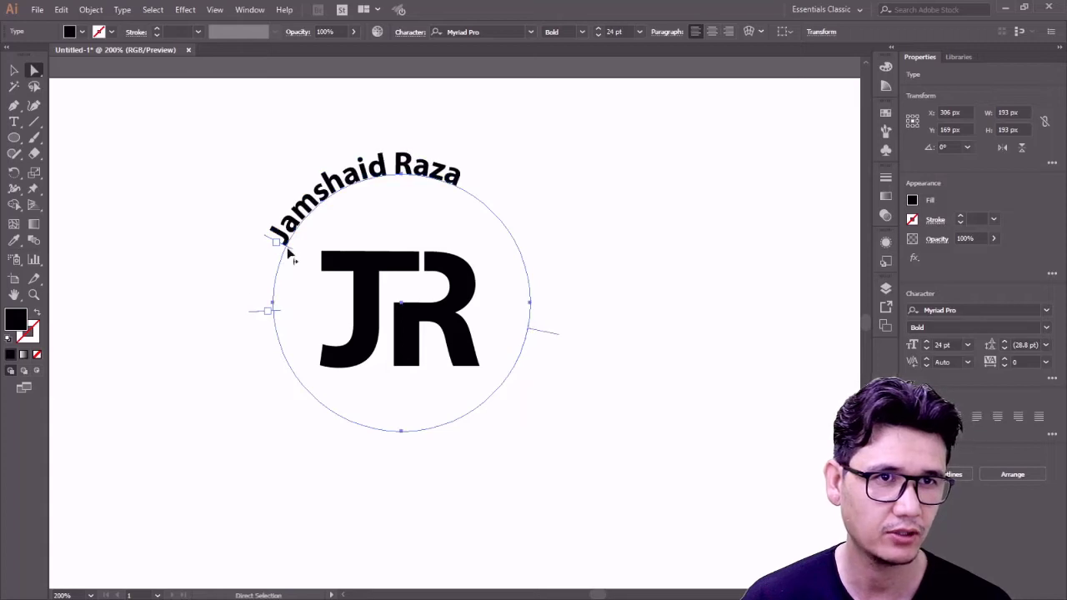
{"action": "left_click_drag", "start_coordinate": [288, 256], "coordinate": [282, 262]}
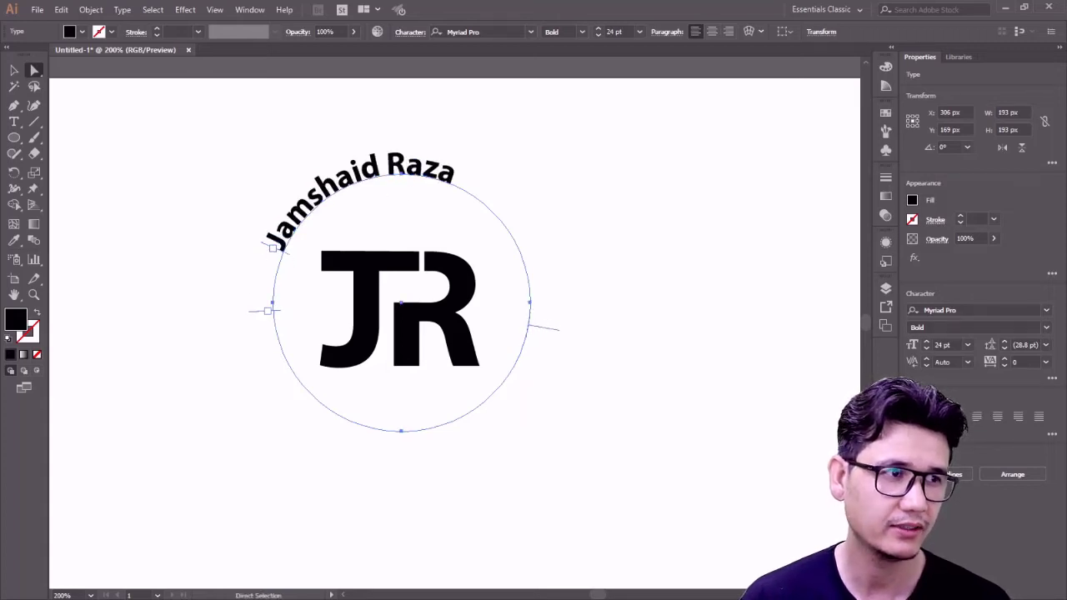
{"action": "left_click", "coordinate": [1046, 365]}
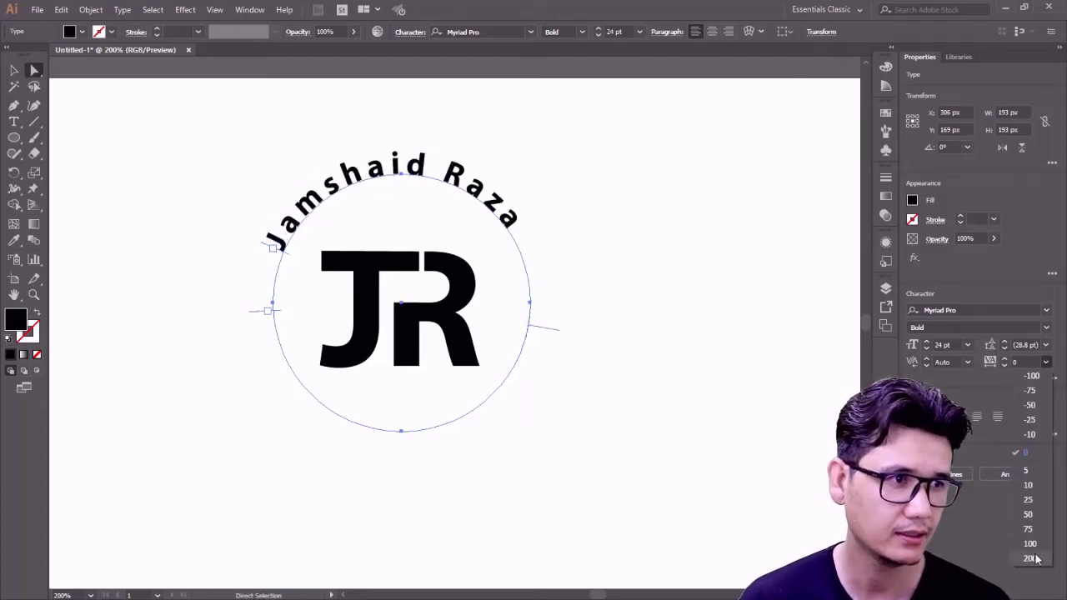
{"action": "left_click", "coordinate": [1033, 576]}
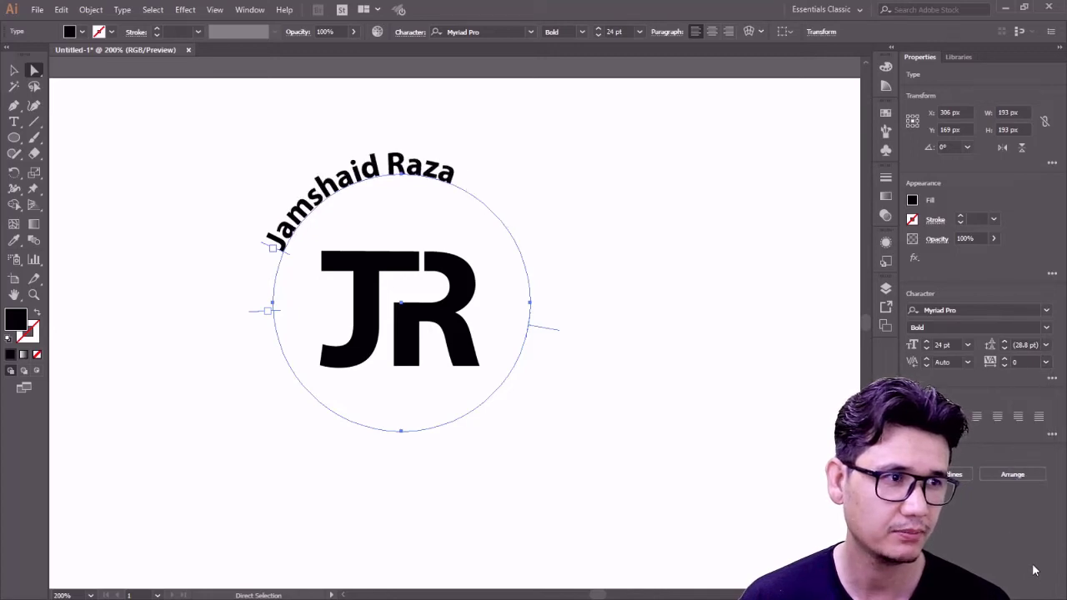
{"action": "left_click", "coordinate": [1047, 362]}
{"action": "left_click", "coordinate": [1030, 481]}
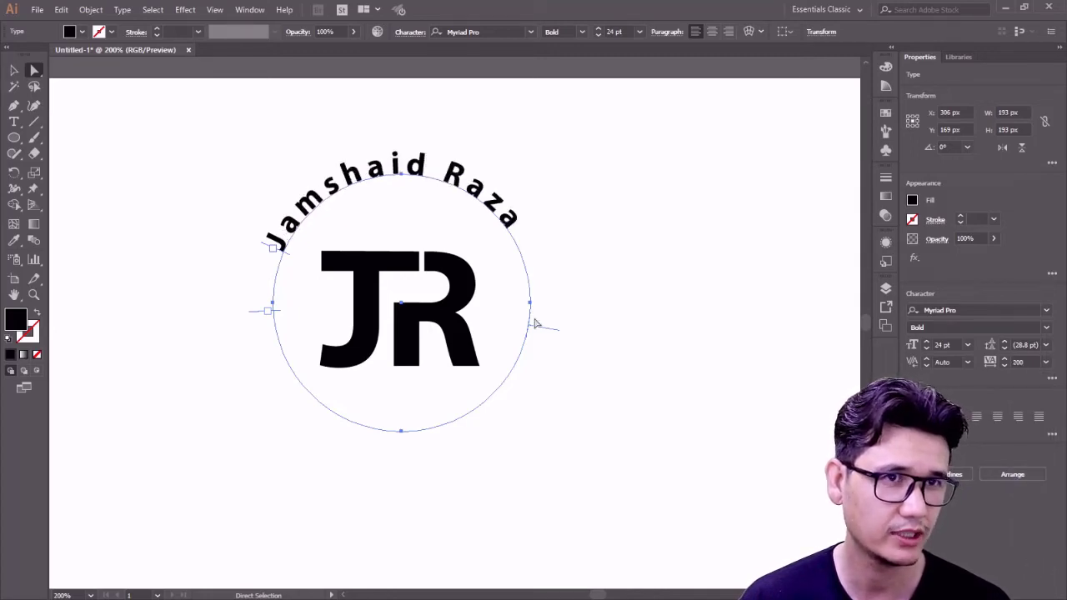
- Slide the curved name along the circle until it is centred over JR
{"action": "left_click_drag", "start_coordinate": [291, 258], "coordinate": [293, 252]}
{"action": "left_click", "coordinate": [215, 272]}
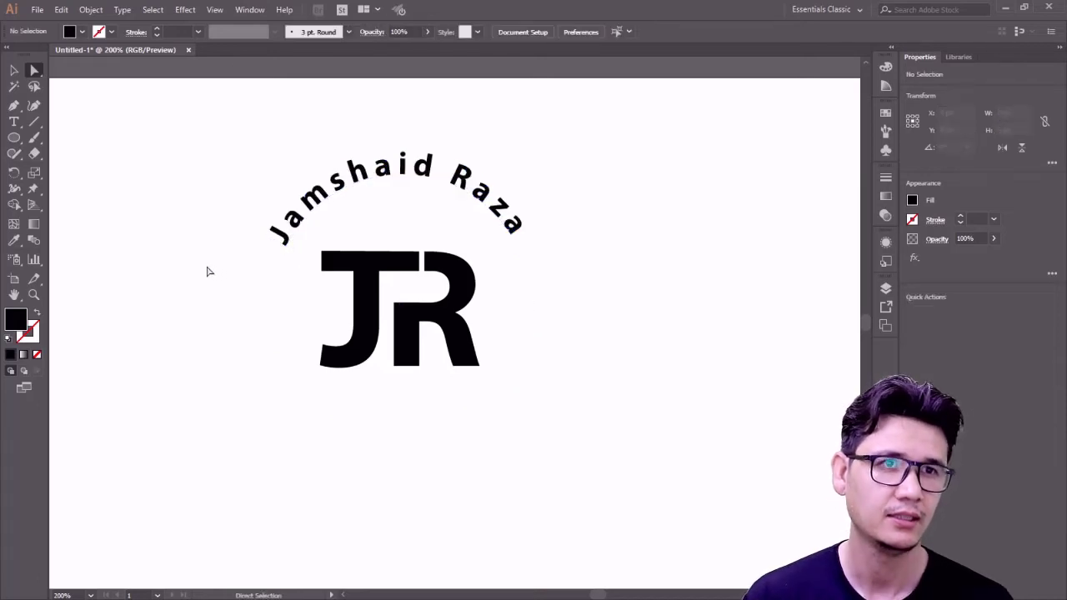
{"action": "left_click", "coordinate": [281, 231]}
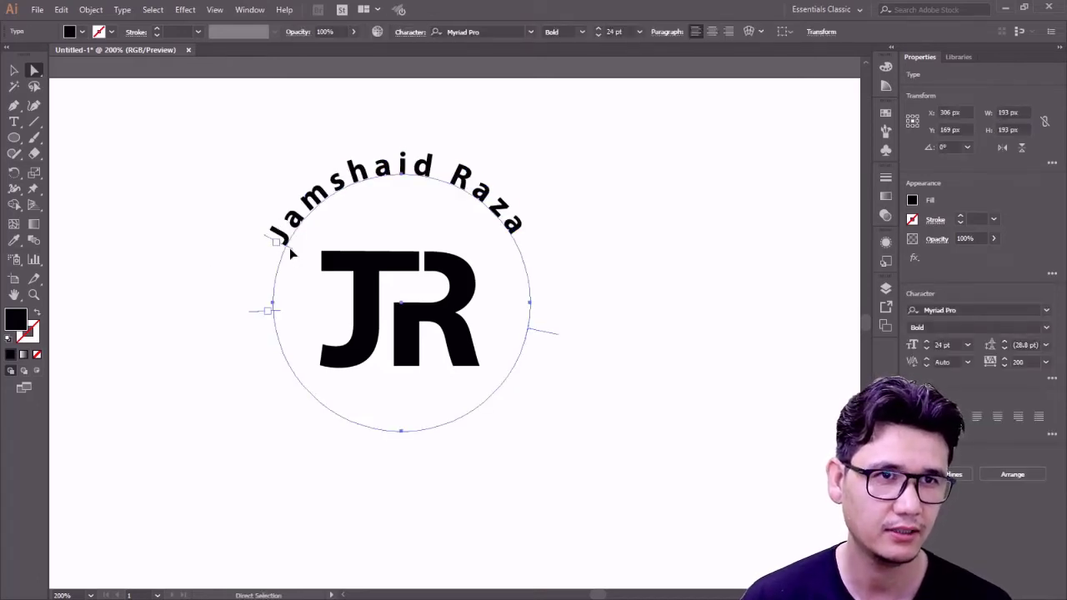
{"action": "left_click_drag", "start_coordinate": [291, 253], "coordinate": [290, 243]}
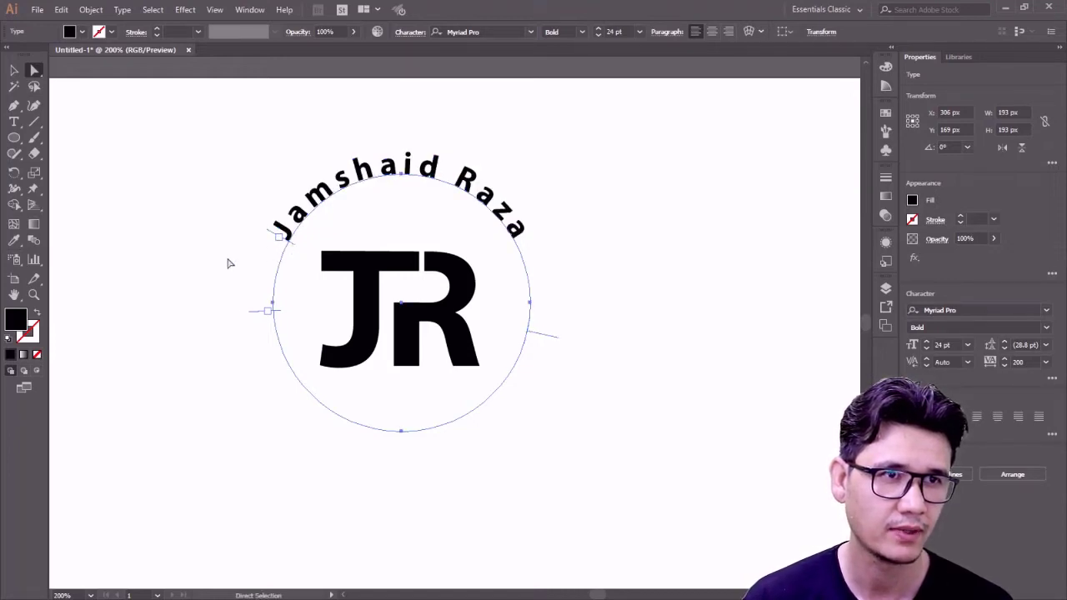
{"action": "left_click", "coordinate": [230, 261]}
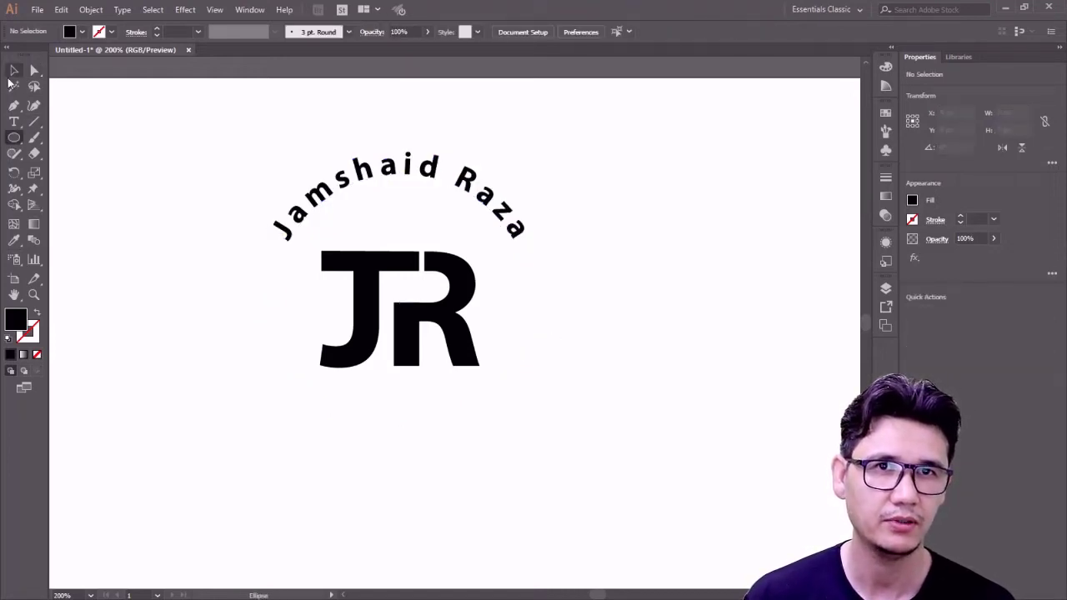
{"action": "left_click", "coordinate": [13, 70]}
{"action": "left_click", "coordinate": [344, 182]}
- Rotate a copy of the curved name 180° onto the bottom of the circle
{"action": "key", "text": "a"}
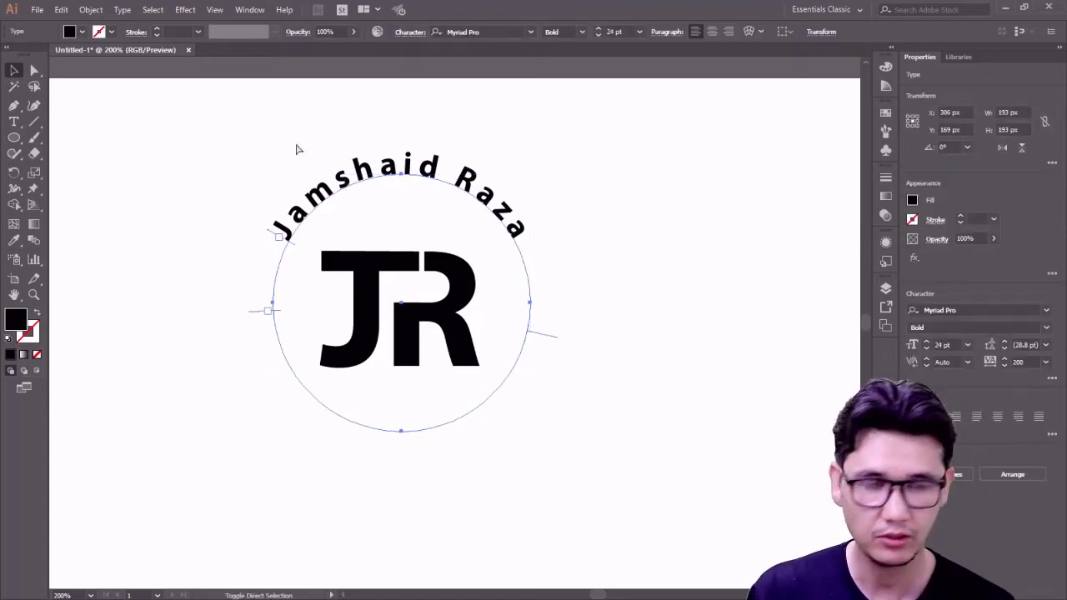
{"action": "key", "text": "v"}
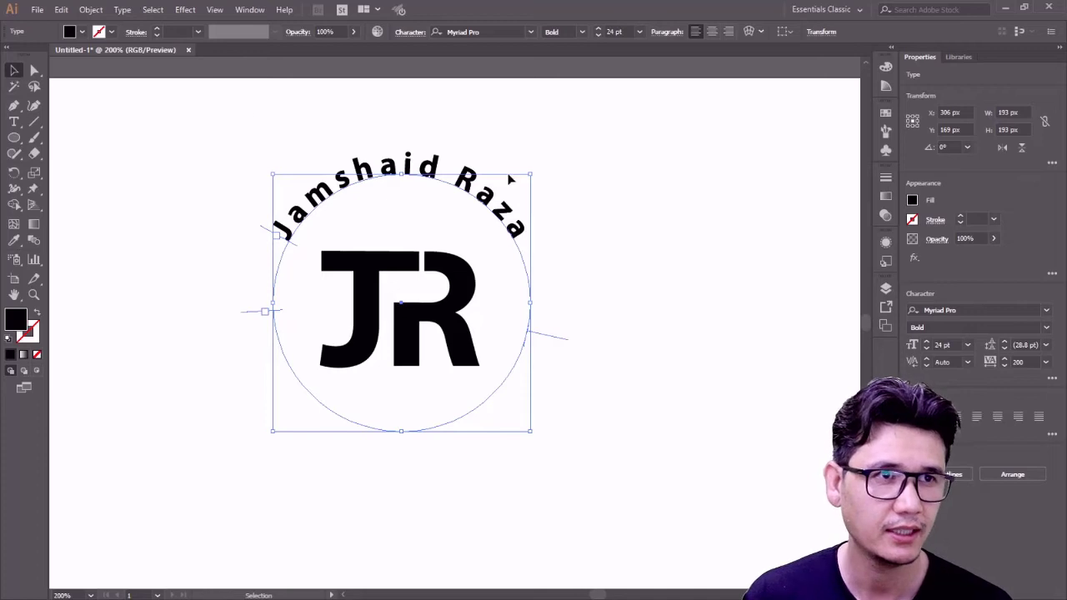
{"action": "left_click_drag", "start_coordinate": [539, 173], "coordinate": [263, 432]}
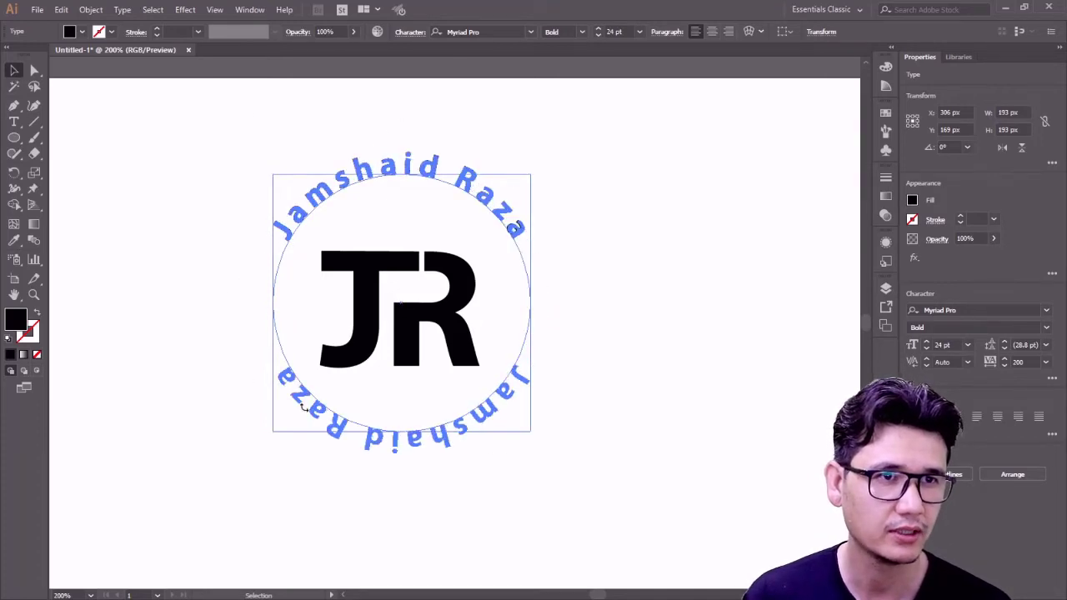
{"action": "left_click", "coordinate": [592, 506]}
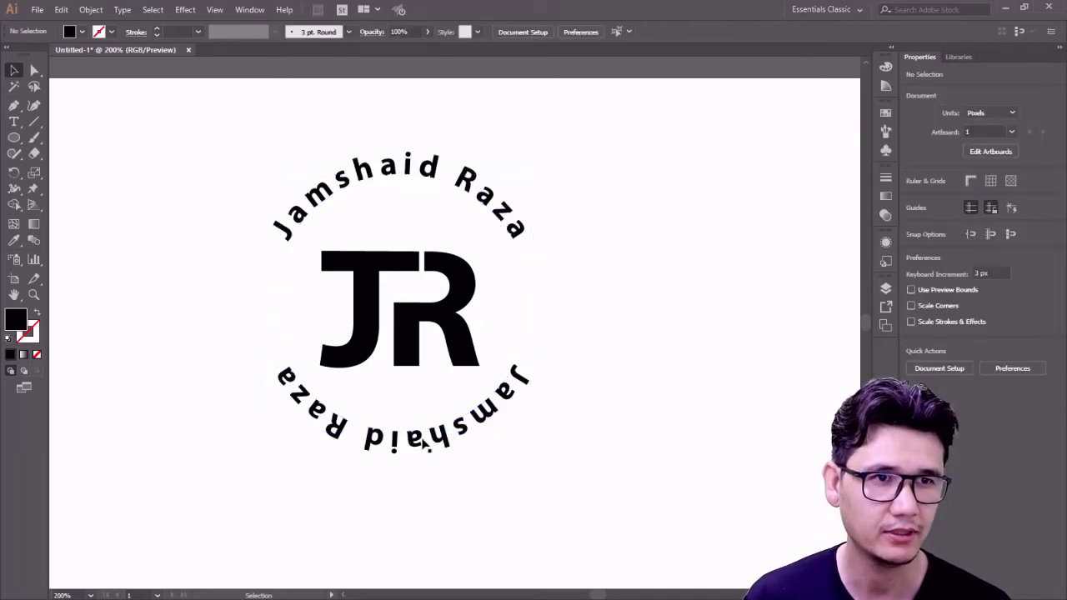
{"action": "left_click", "coordinate": [433, 455]}
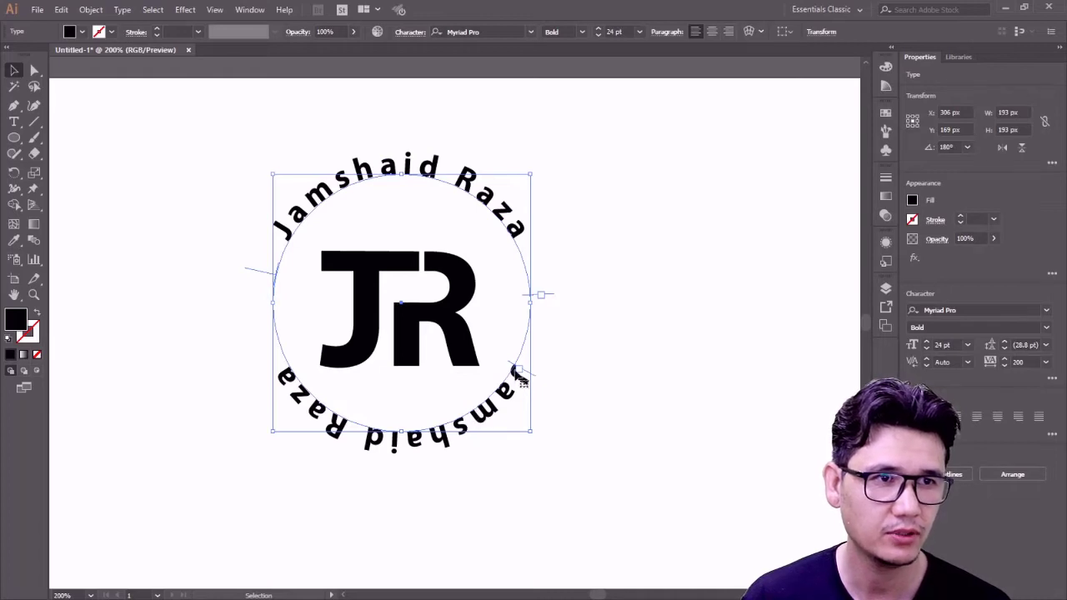
- Drag the bottom copy's bracket to flip it so it reads upright
{"action": "left_click", "coordinate": [34, 71]}
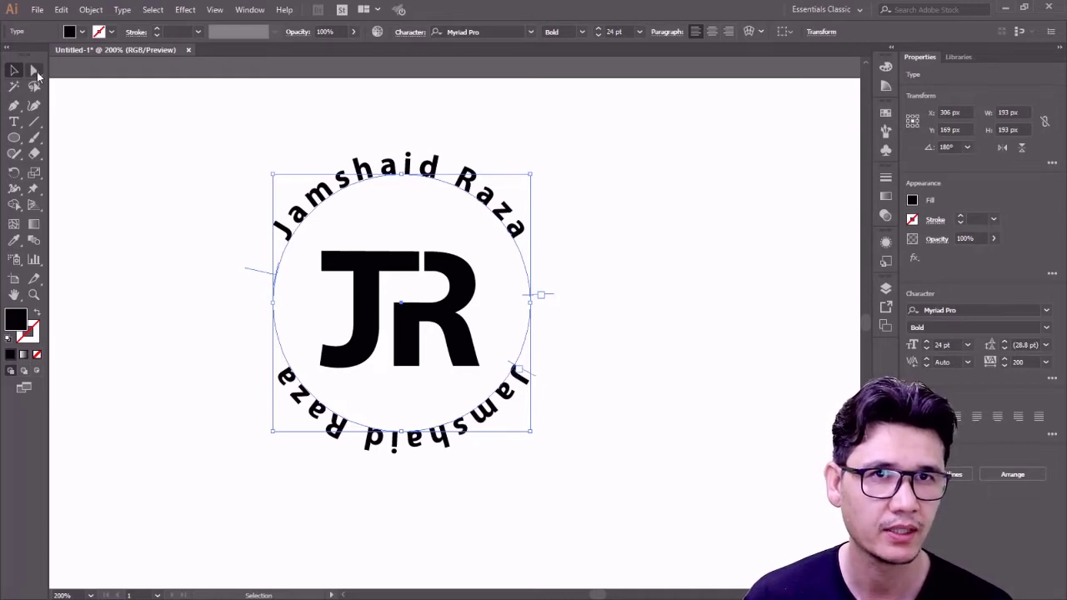
{"action": "left_click", "coordinate": [544, 300]}
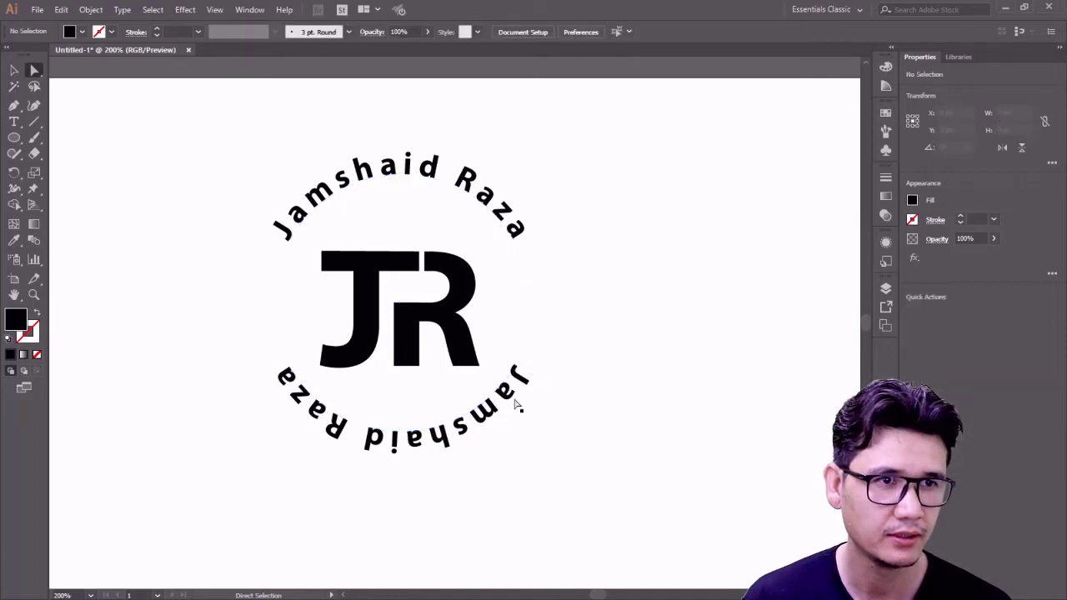
{"action": "left_click", "coordinate": [524, 359]}
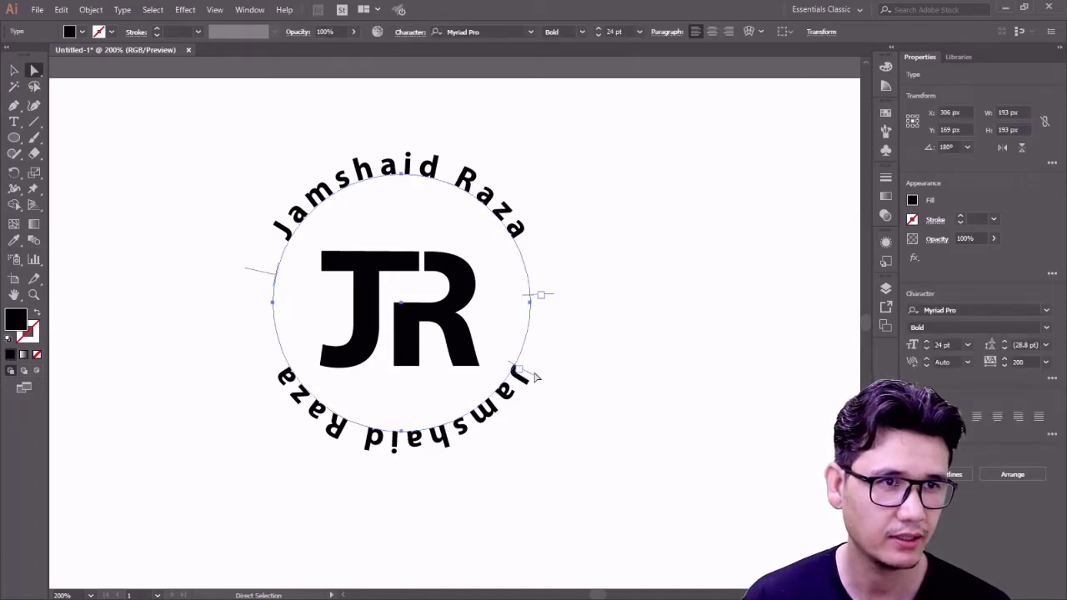
{"action": "left_click_drag", "start_coordinate": [533, 381], "coordinate": [458, 357]}
{"action": "left_click_drag", "start_coordinate": [263, 267], "coordinate": [290, 307]}
- Scale the circular text up to about 202 px wide
{"action": "key", "text": "v"}
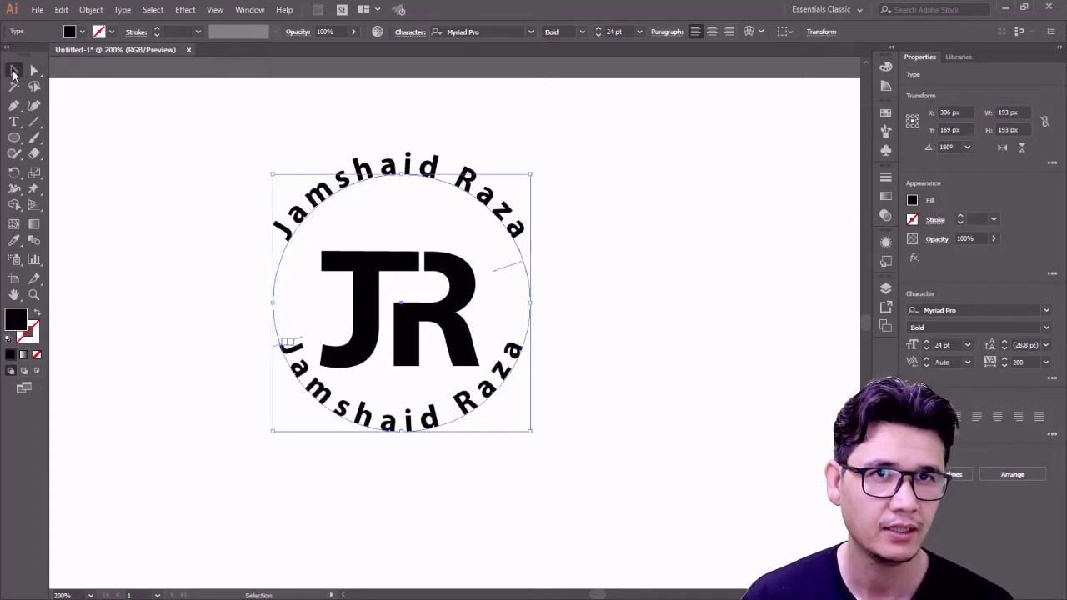
{"action": "left_click_drag", "start_coordinate": [536, 166], "coordinate": [536, 167]}
{"action": "key", "text": "ctrl+z"}
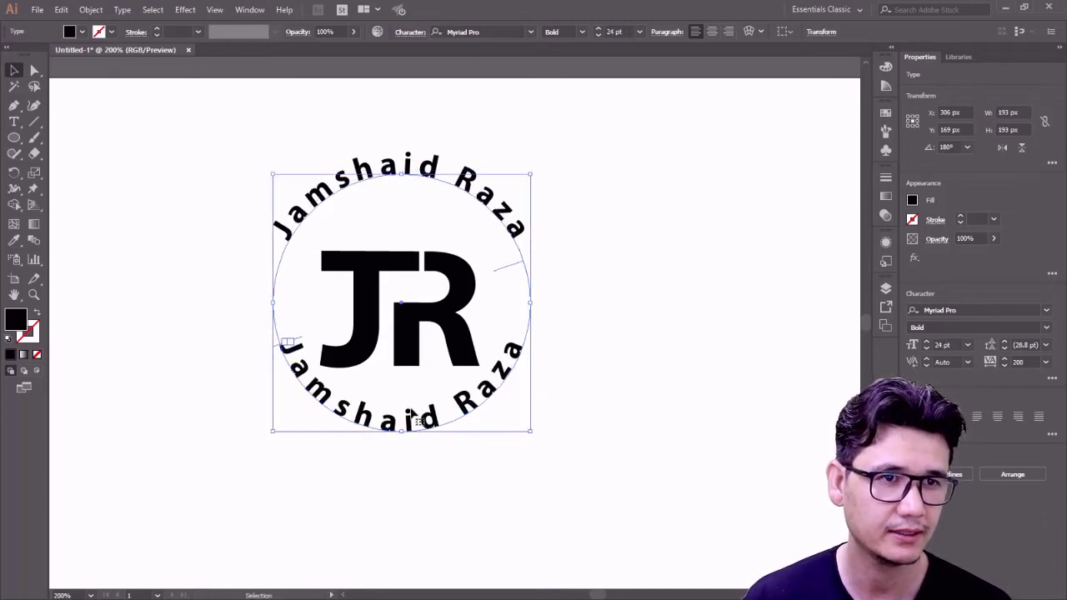
{"action": "left_click_drag", "start_coordinate": [530, 431], "coordinate": [537, 442]}
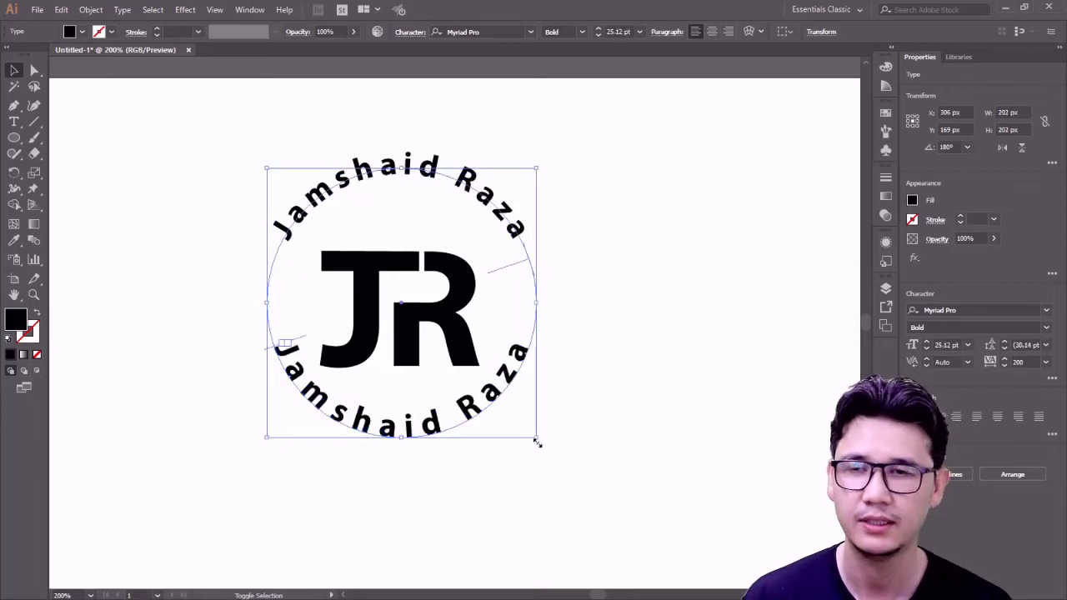
{"action": "double_click", "coordinate": [429, 424]}
{"action": "key", "text": "ctrl+a"}
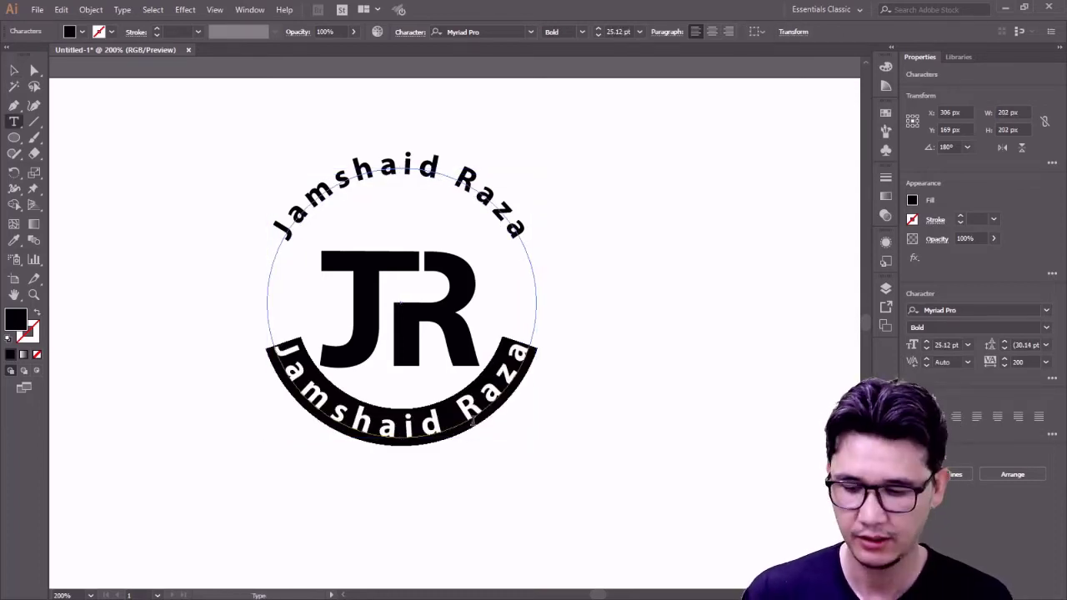
{"action": "type", "text": "www.pro"}
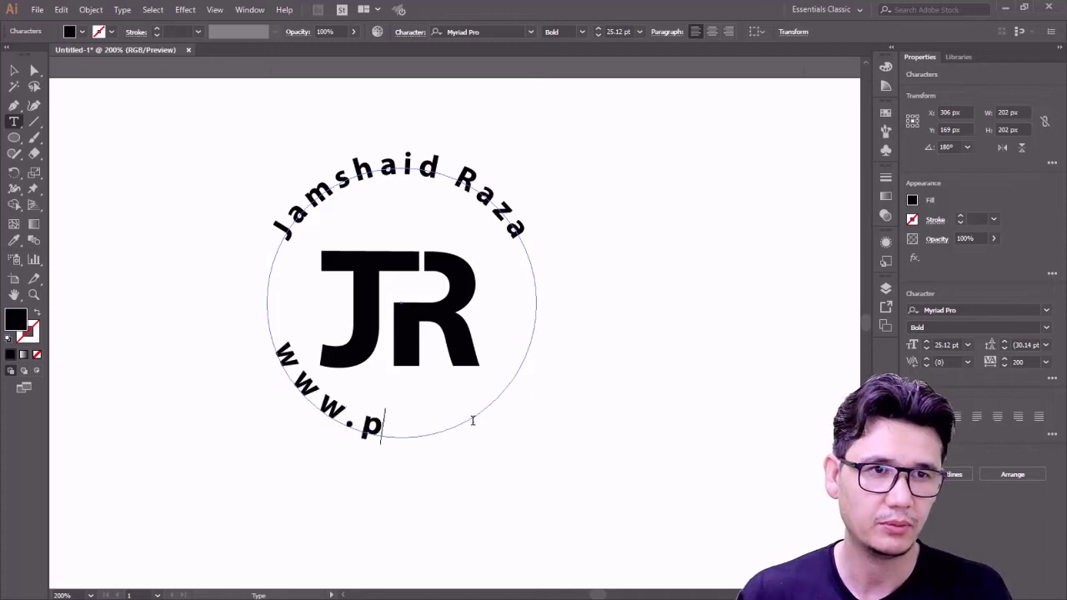
{"action": "key", "text": "BackSpace"}
{"action": "key", "text": "BackSpace"}
{"action": "key", "text": "BackSpace"}
{"action": "type", "text": "Profe"}
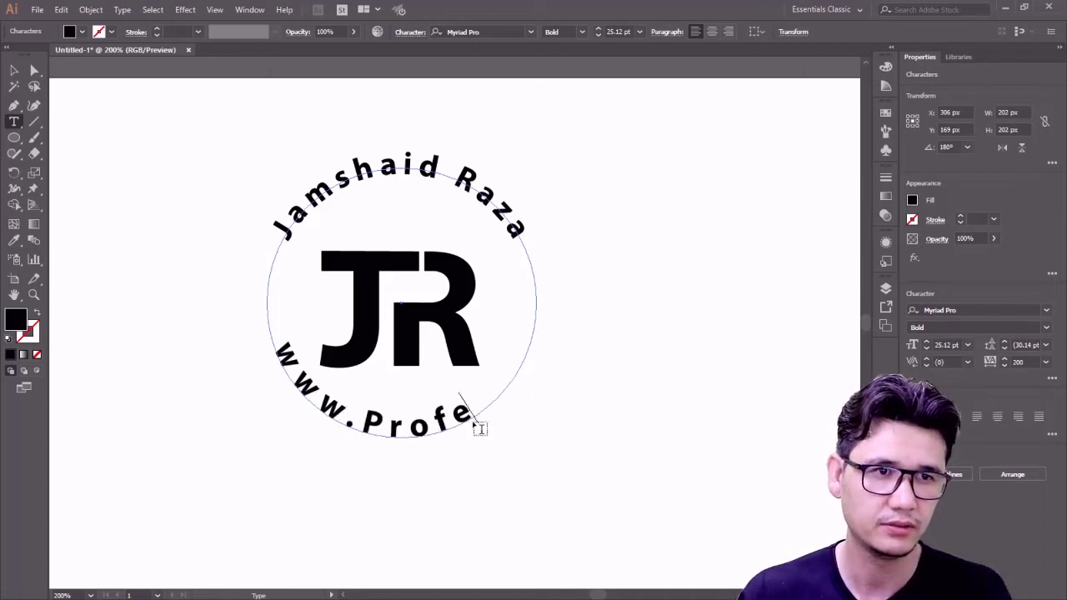
{"action": "type", "text": "ssionaltuto"}
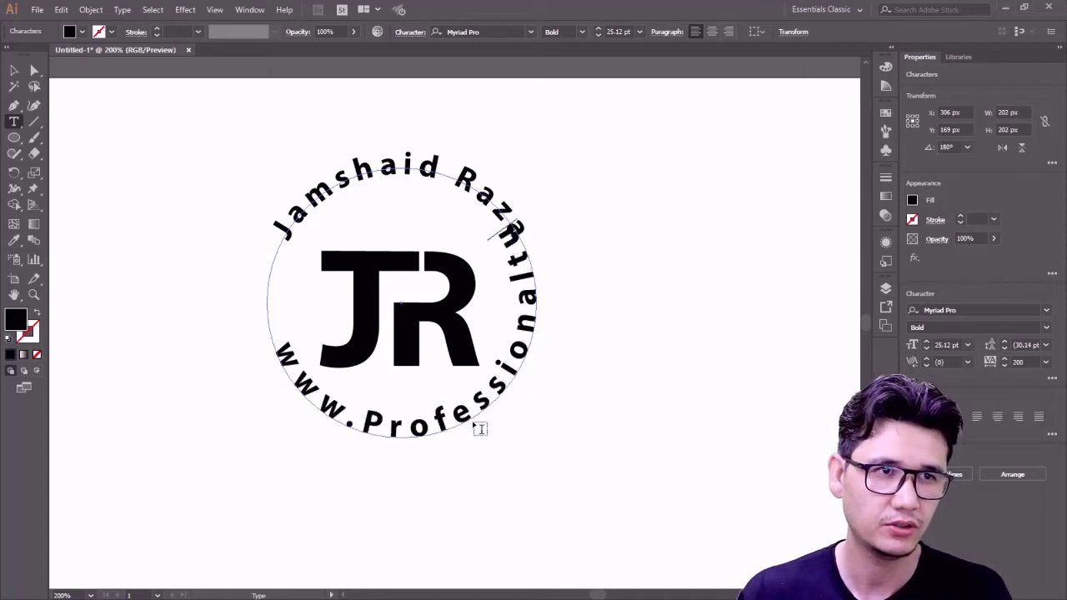
{"action": "type", "text": "rial.com"}
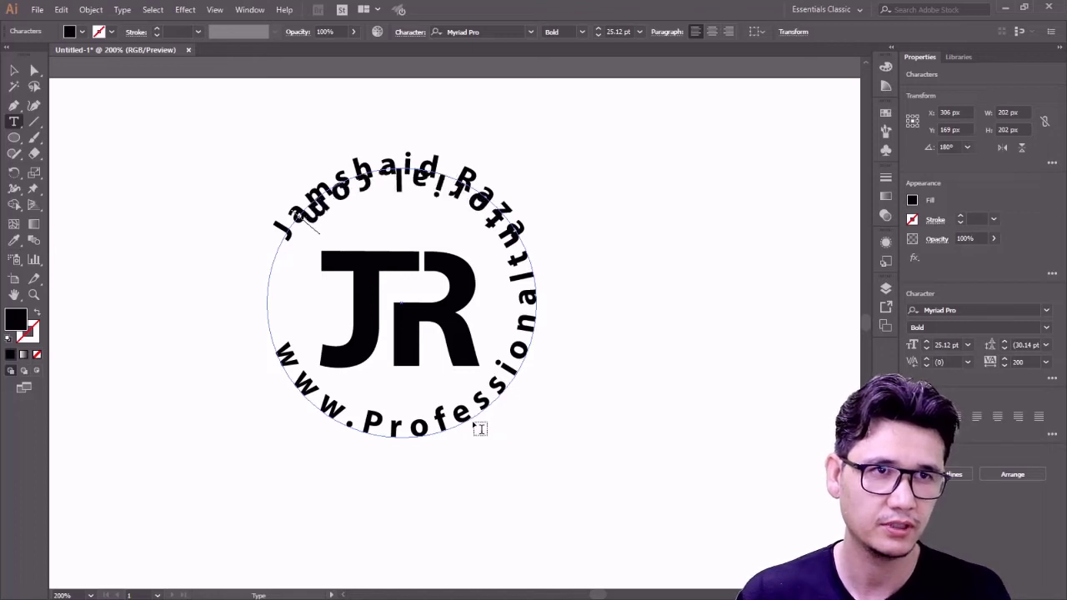
- Set the website text's tracking to 0 and its font size to 18 pt
{"action": "left_click", "coordinate": [14, 71]}
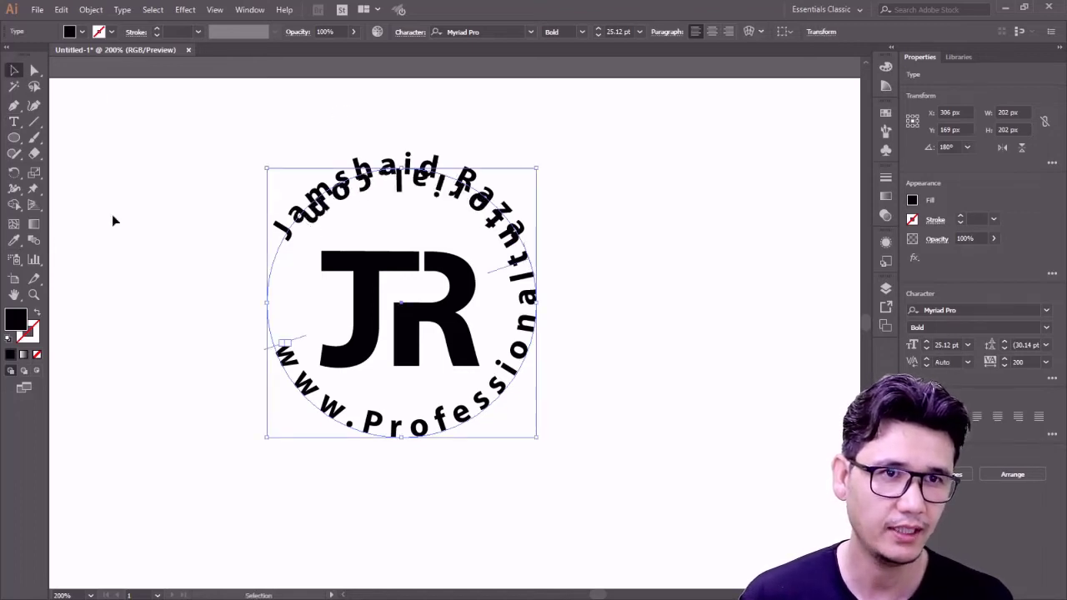
{"action": "left_click", "coordinate": [14, 122]}
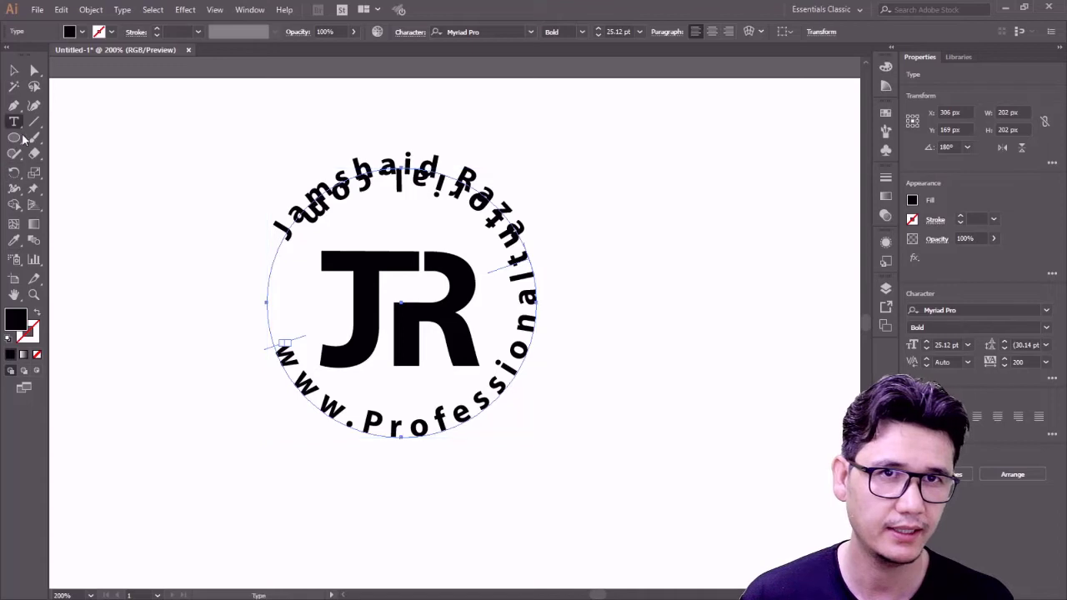
{"action": "left_click", "coordinate": [401, 426]}
{"action": "key", "text": "ctrl+a"}
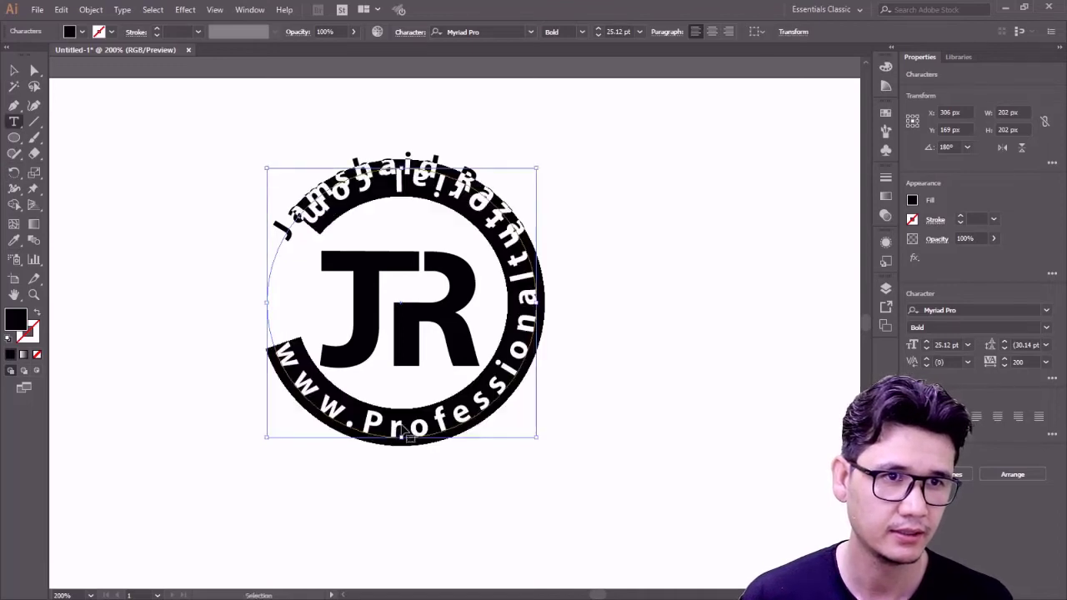
{"action": "left_click", "coordinate": [1047, 361]}
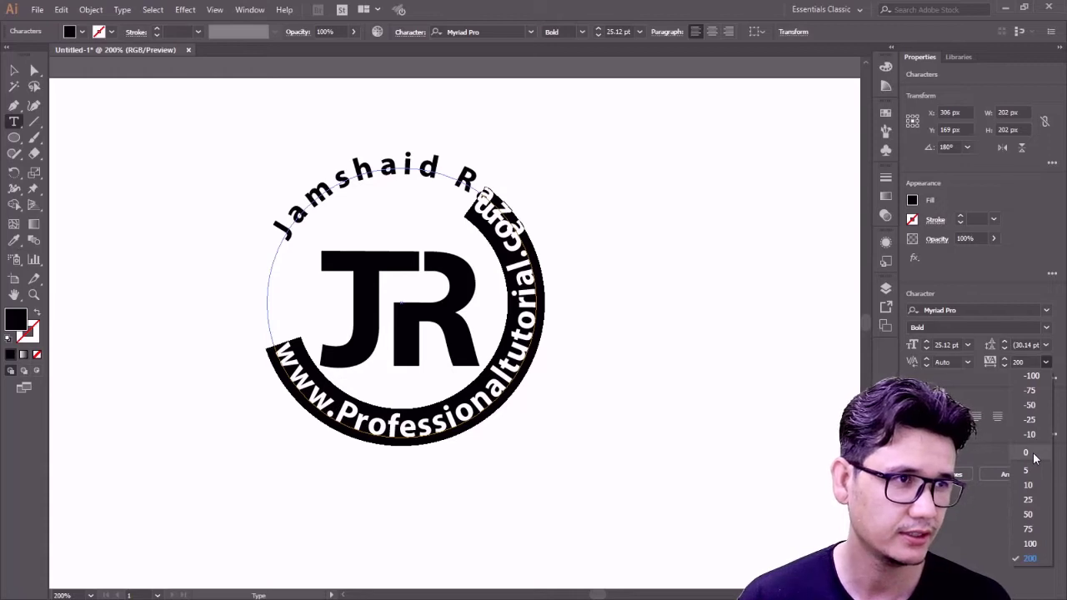
{"action": "left_click", "coordinate": [1032, 455]}
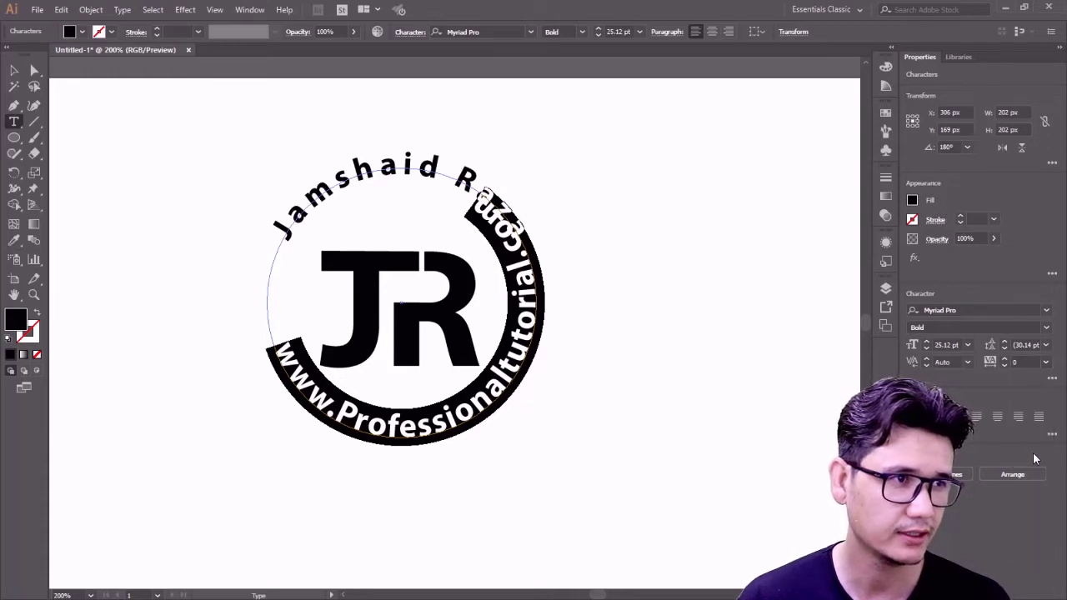
{"action": "left_click", "coordinate": [967, 344]}
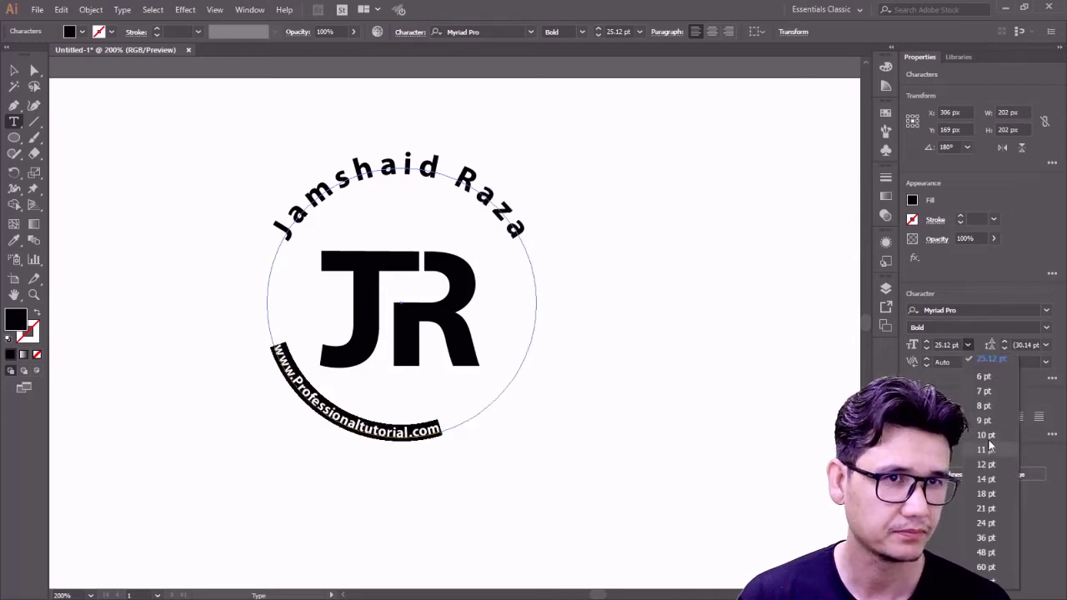
{"action": "left_click", "coordinate": [984, 494]}
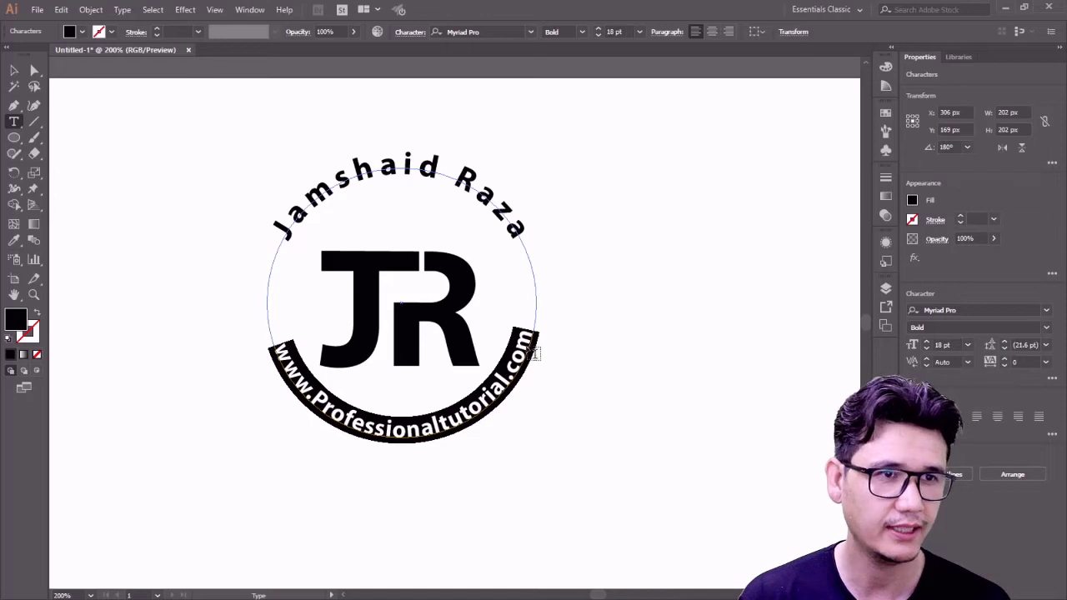
{"action": "left_click", "coordinate": [34, 73]}
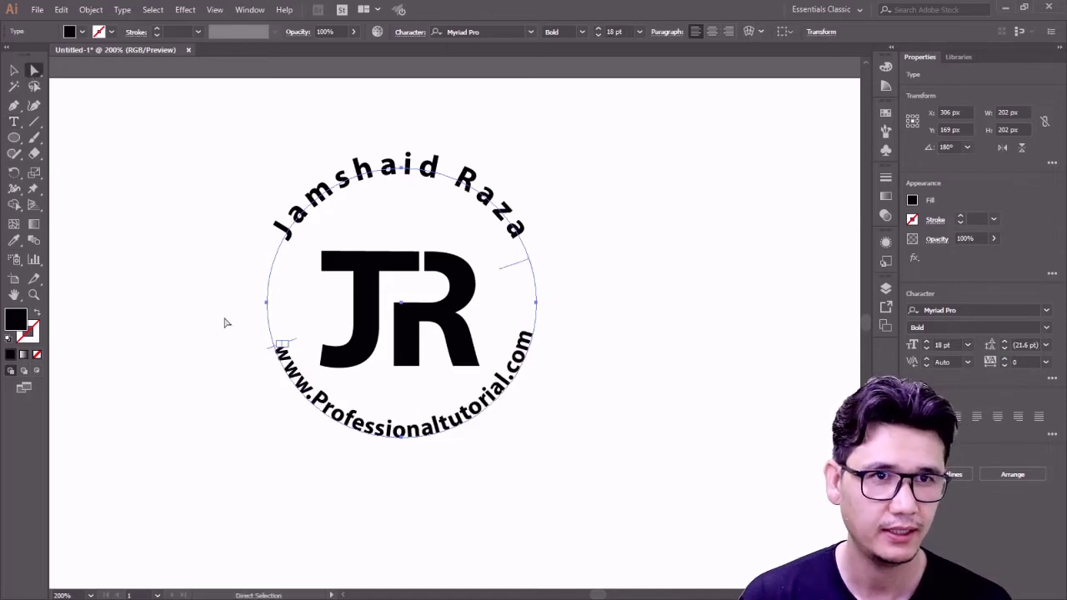
- Drag the website text's start bracket so it arcs centred beneath JR
{"action": "left_click", "coordinate": [280, 346]}
{"action": "left_click", "coordinate": [288, 367]}
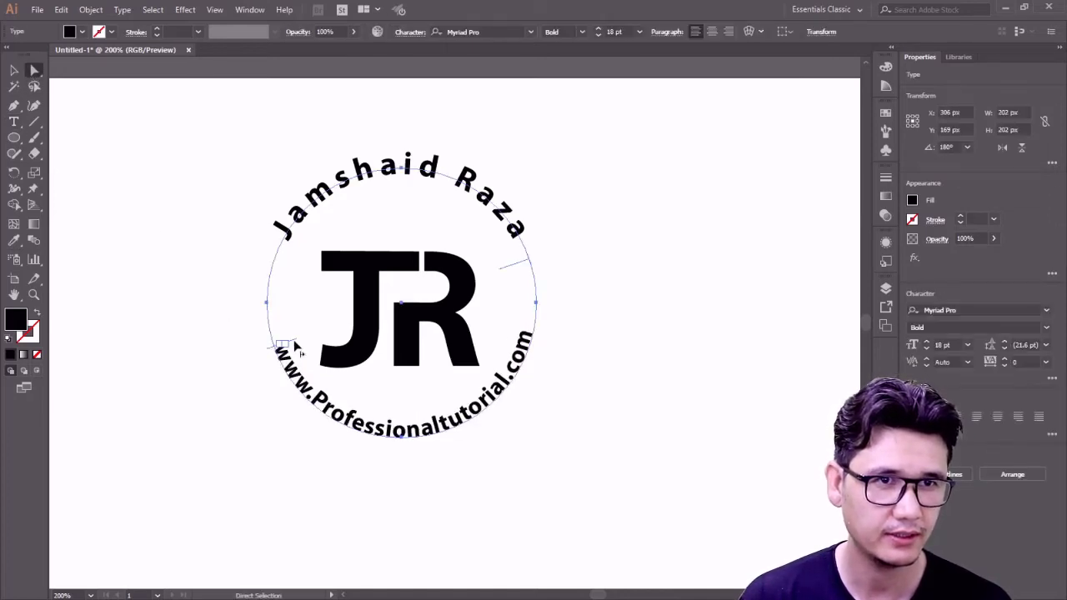
{"action": "mouse_move", "coordinate": [296, 341]}
{"action": "left_mouse_down"}
{"action": "mouse_move", "coordinate": [267, 302]}
{"action": "mouse_move", "coordinate": [296, 357]}
{"action": "mouse_move", "coordinate": [292, 331]}
{"action": "mouse_move", "coordinate": [294, 340]}
{"action": "left_mouse_up"}
{"action": "left_click", "coordinate": [14, 70]}
{"action": "left_click", "coordinate": [126, 193]}
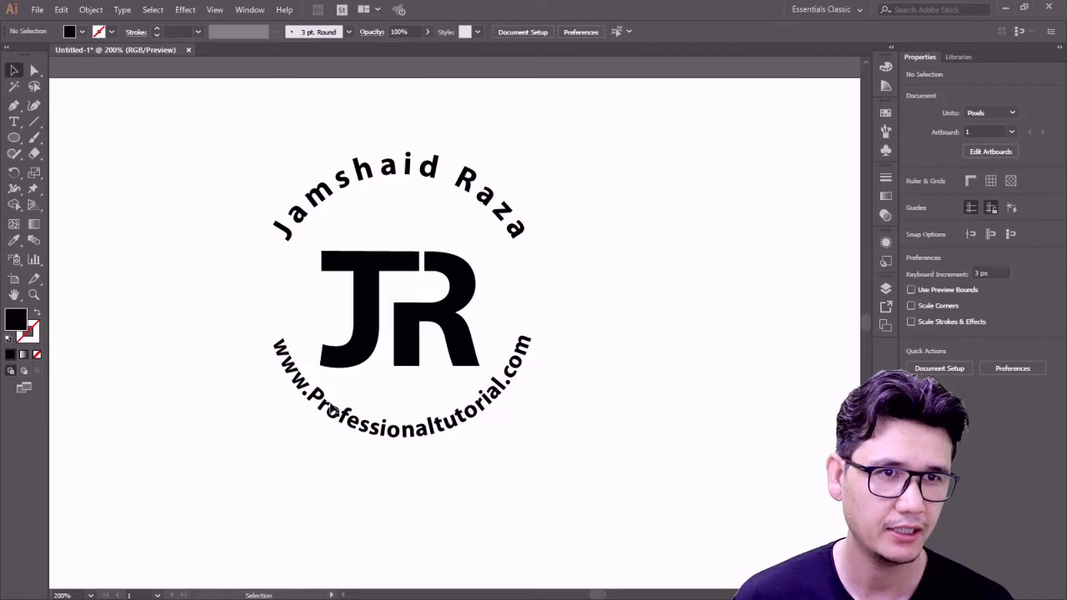
- Draw a new circle around the JR monogram with the Ellipse tool
{"action": "left_click", "coordinate": [457, 273]}
{"action": "left_click", "coordinate": [245, 252]}
{"action": "left_click", "coordinate": [375, 179]}
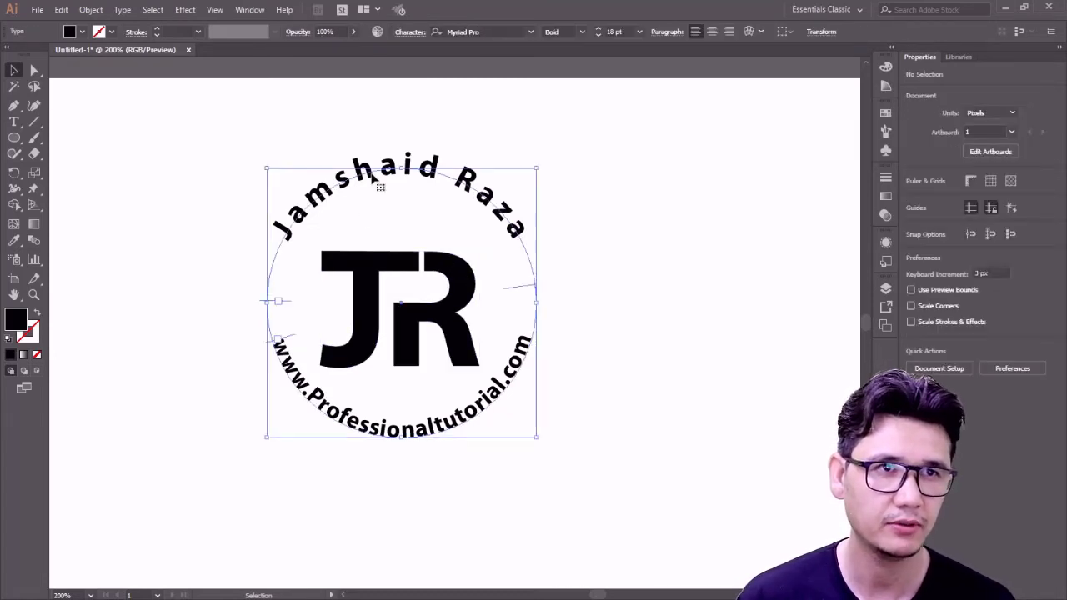
{"action": "left_click", "coordinate": [64, 109]}
{"action": "left_click", "coordinate": [13, 137]}
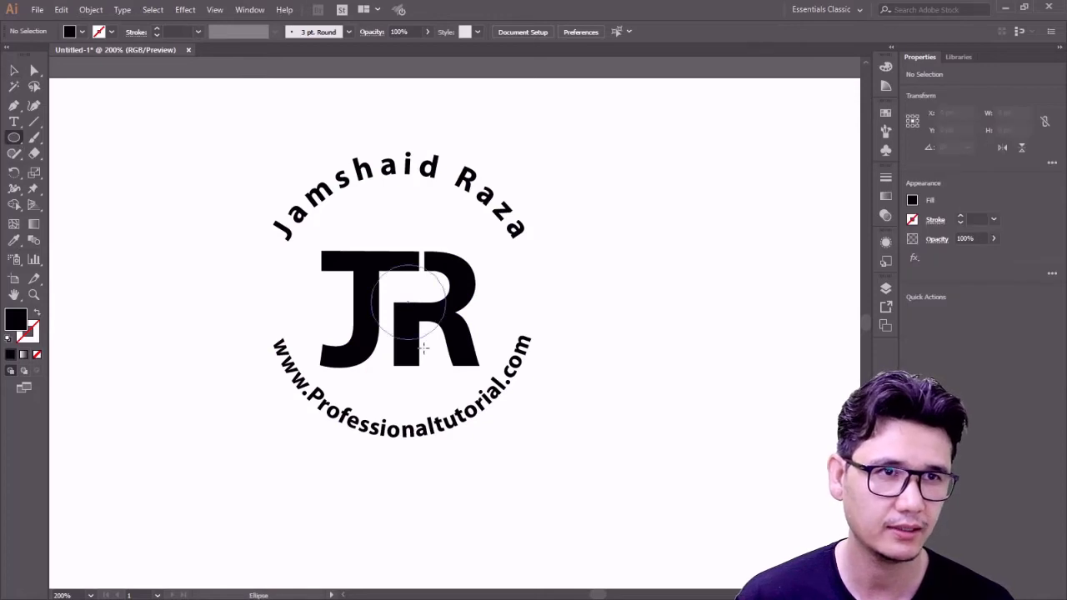
{"action": "left_click_drag", "start_coordinate": [407, 307], "coordinate": [495, 431]}
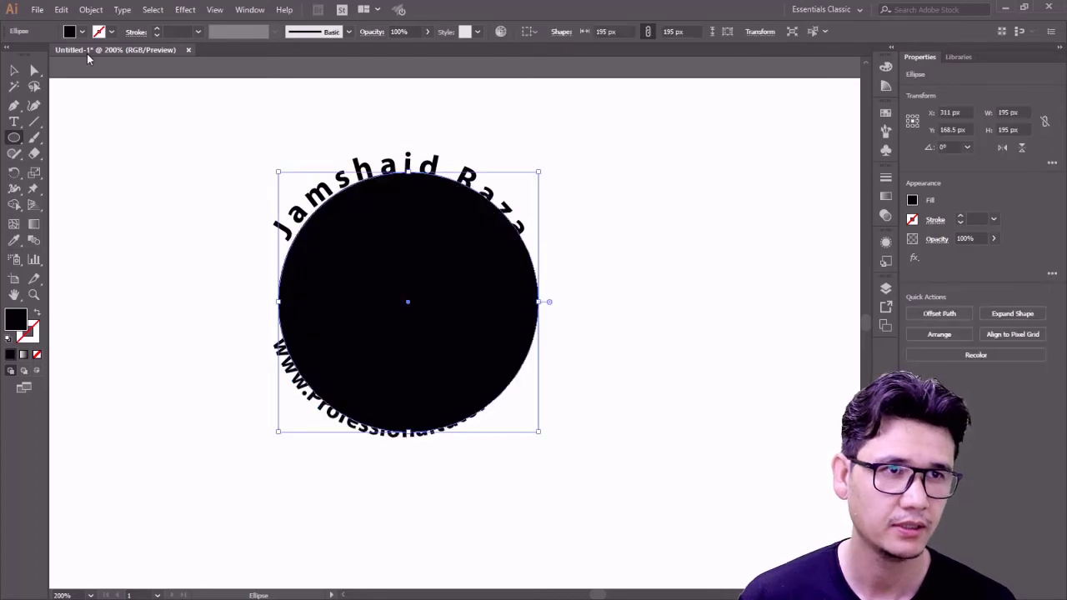
- Give the circle no fill and a 4 pt black stroke, then shrink it inside the texts
{"action": "key", "text": "v"}
{"action": "left_click", "coordinate": [82, 32]}
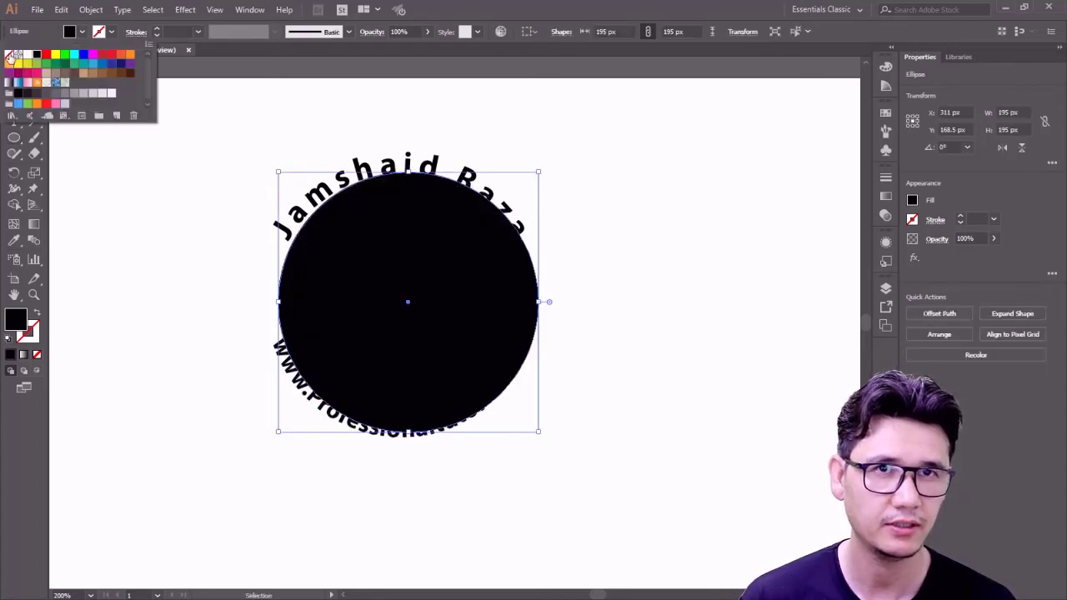
{"action": "left_click", "coordinate": [9, 55]}
{"action": "left_click", "coordinate": [109, 33]}
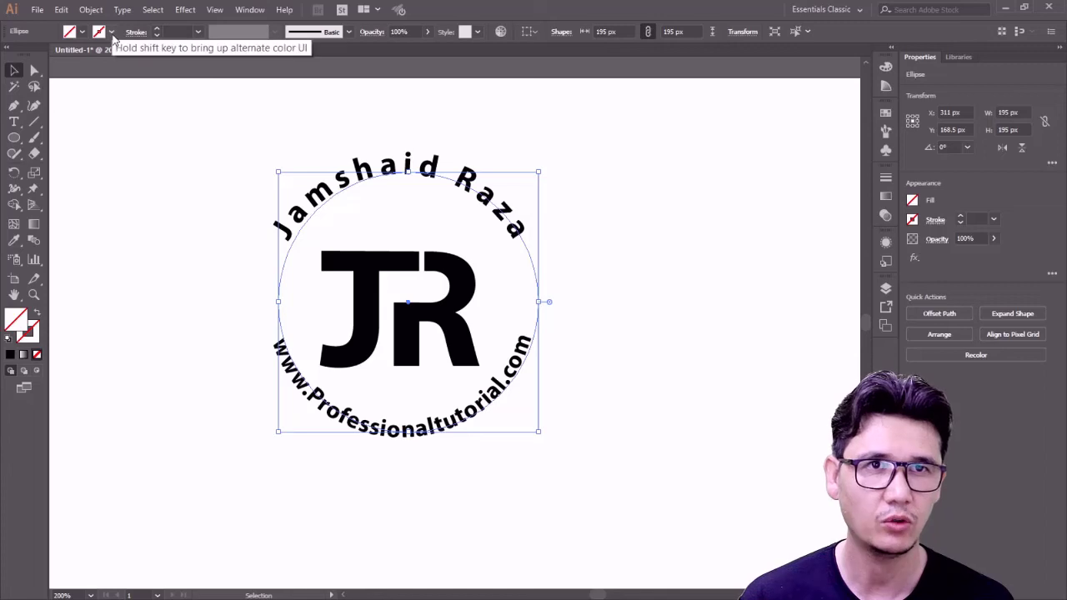
{"action": "left_click", "coordinate": [109, 34]}
{"action": "left_click", "coordinate": [36, 55]}
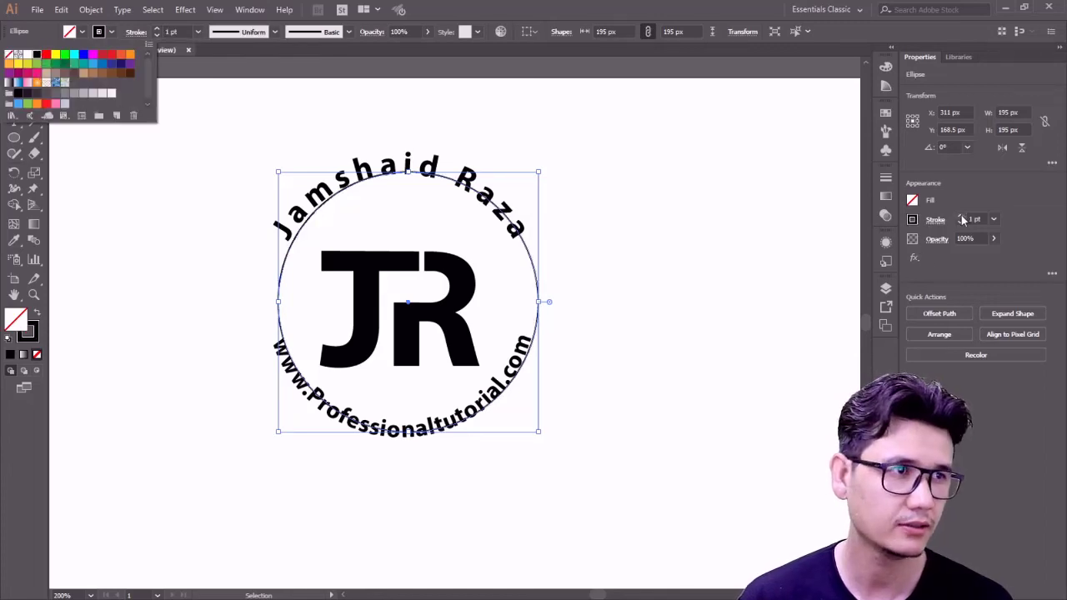
{"action": "left_click", "coordinate": [961, 217]}
{"action": "left_click", "coordinate": [961, 216]}
{"action": "left_click", "coordinate": [961, 217]}
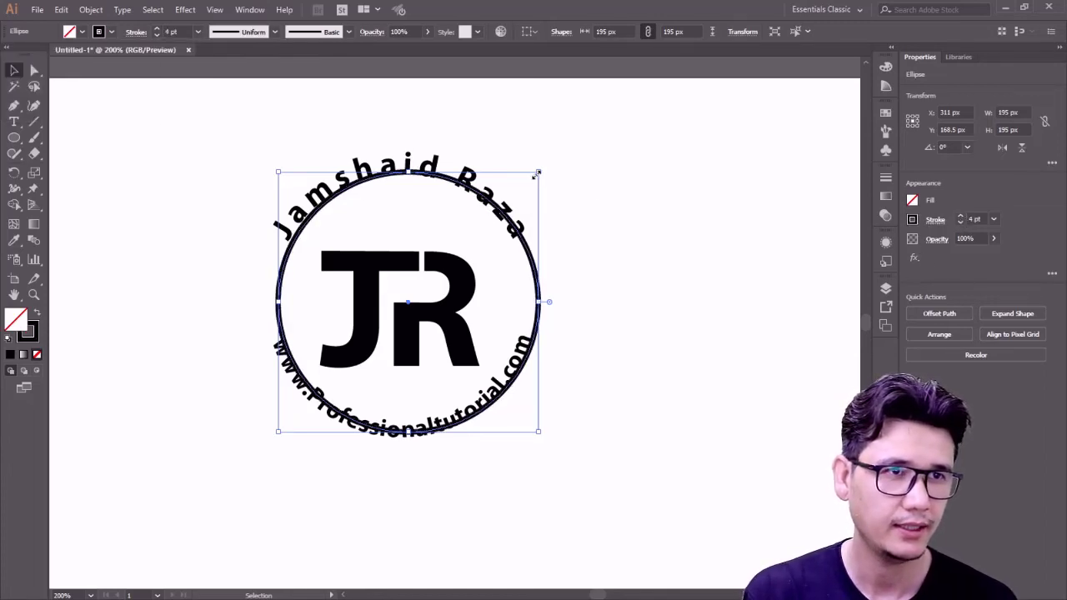
{"action": "mouse_move", "coordinate": [536, 172]}
{"action": "left_mouse_down"}
{"action": "mouse_move", "coordinate": [521, 176]}
{"action": "mouse_move", "coordinate": [532, 167]}
{"action": "mouse_move", "coordinate": [528, 185]}
{"action": "left_mouse_up"}
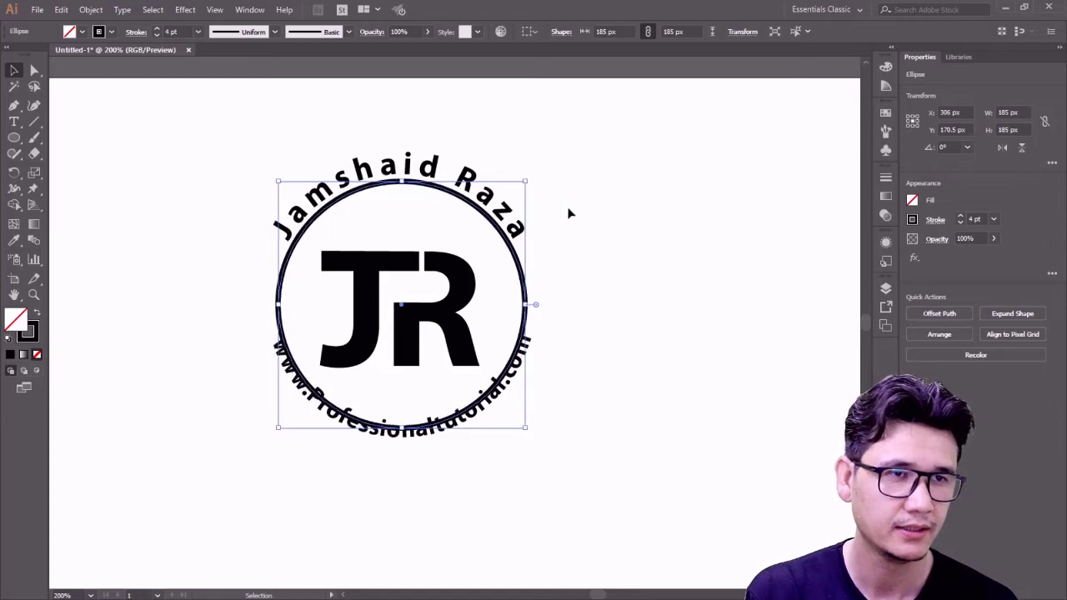
{"action": "left_click", "coordinate": [529, 351]}
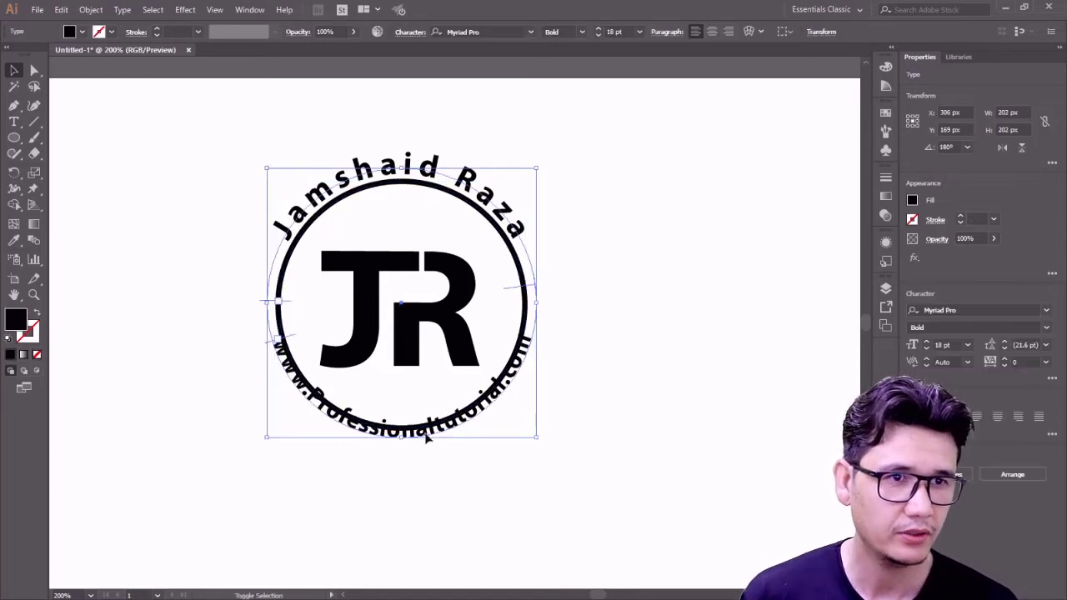
{"action": "left_click_drag", "start_coordinate": [540, 170], "coordinate": [550, 148]}
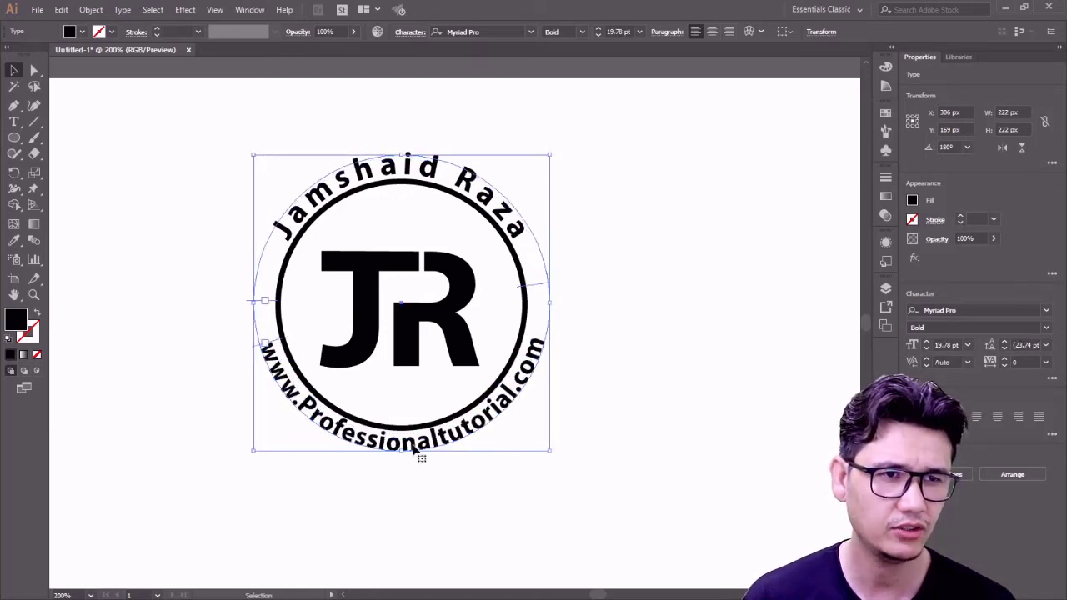
{"action": "left_click", "coordinate": [606, 407]}
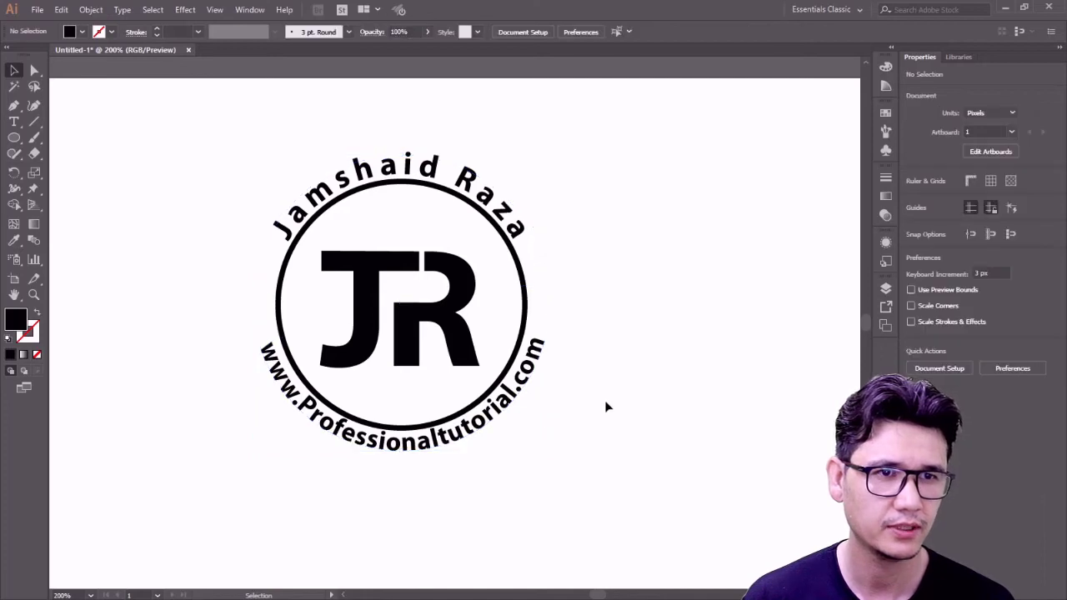
{"action": "left_click", "coordinate": [458, 437]}
{"action": "left_click_drag", "start_coordinate": [550, 157], "coordinate": [551, 140]}
{"action": "left_click", "coordinate": [639, 160]}
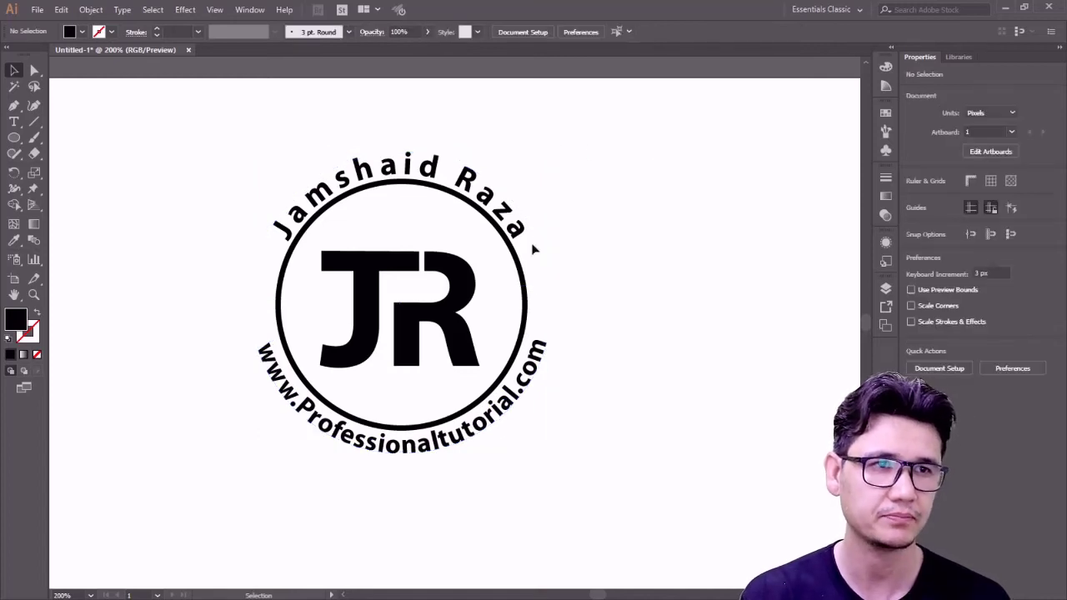
{"action": "left_click", "coordinate": [496, 209]}
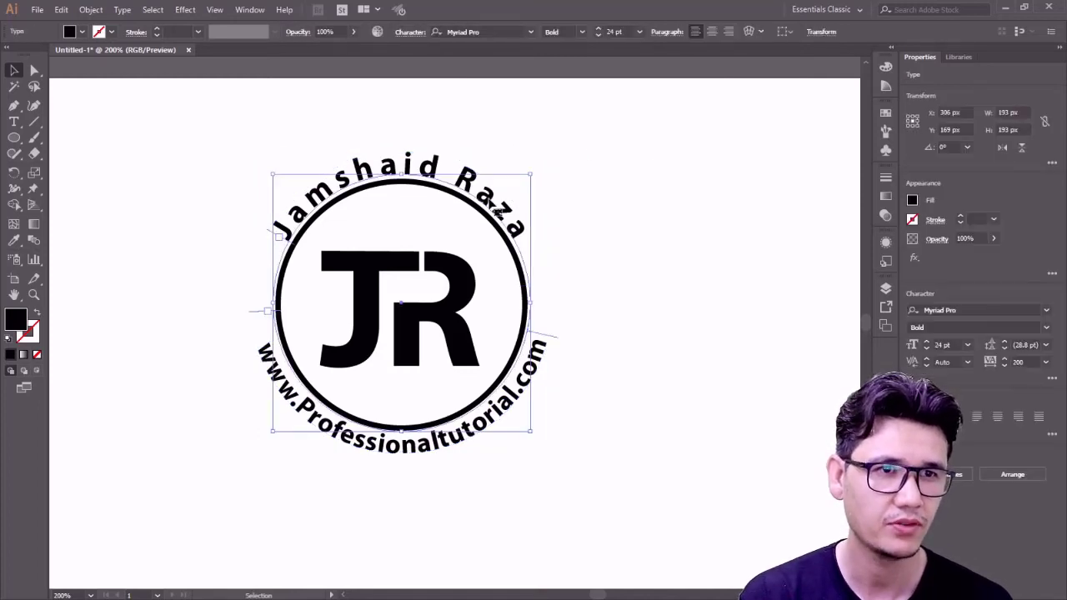
{"action": "left_click", "coordinate": [453, 273]}
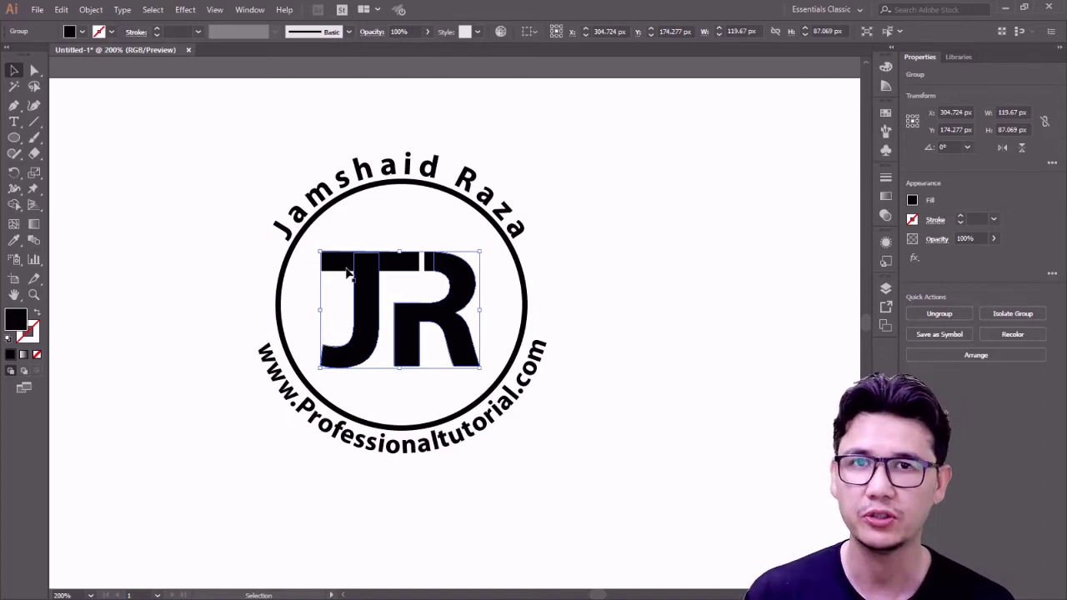
- Reposition the J and R letter shapes within the badge
{"action": "left_click_drag", "start_coordinate": [374, 291], "coordinate": [453, 297]}
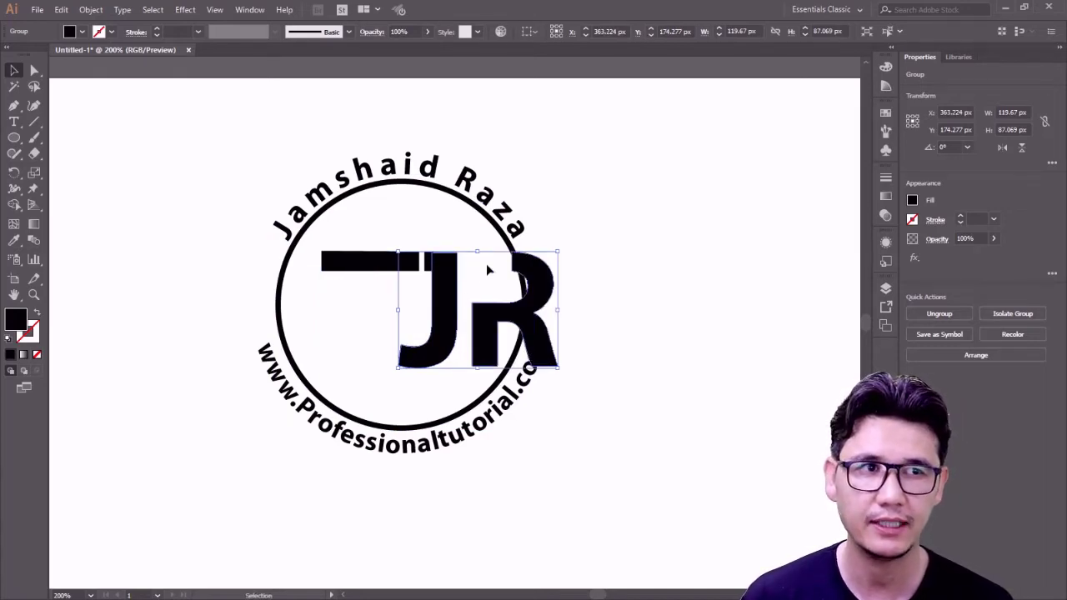
{"action": "key", "text": "ctrl+z"}
{"action": "left_click", "coordinate": [398, 268]}
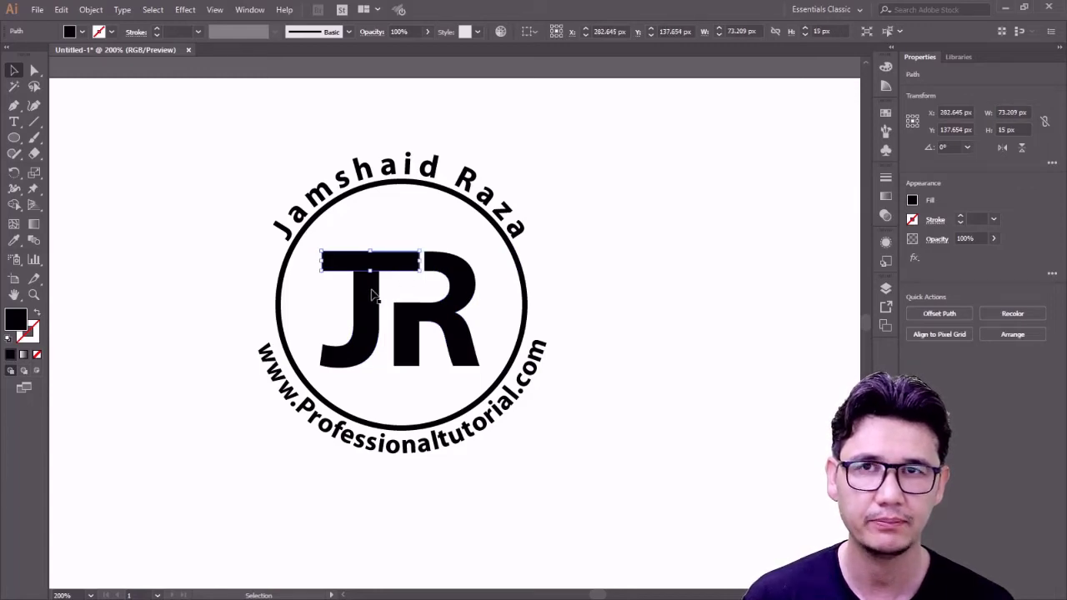
{"action": "left_click", "coordinate": [372, 292], "text": "shift"}
{"action": "left_click_drag", "start_coordinate": [372, 292], "coordinate": [383, 324]}
{"action": "left_click_drag", "start_coordinate": [386, 316], "coordinate": [368, 271]}
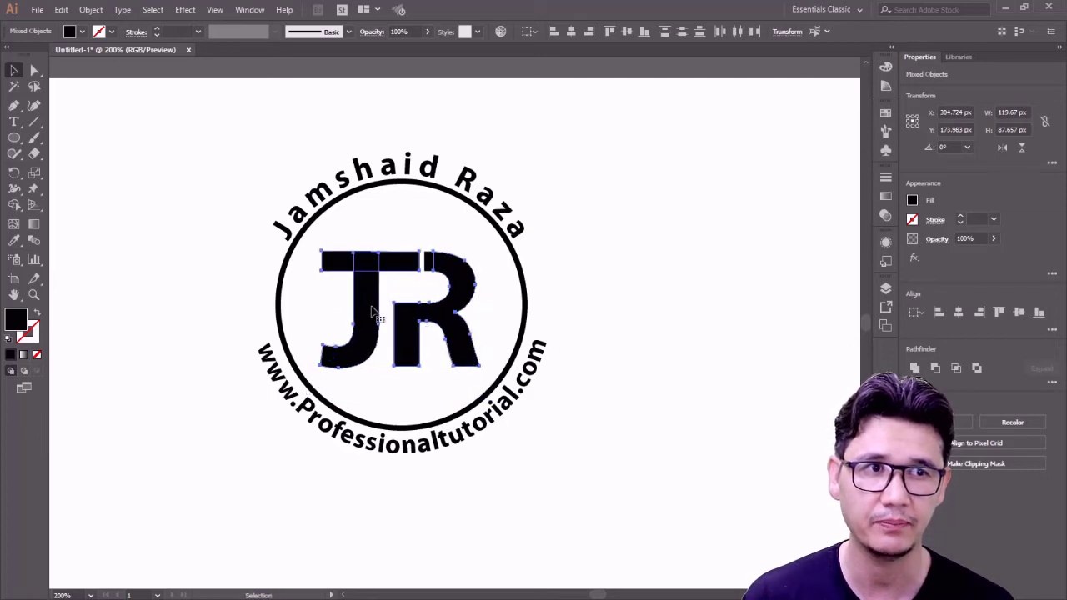
{"action": "left_click", "coordinate": [619, 298]}
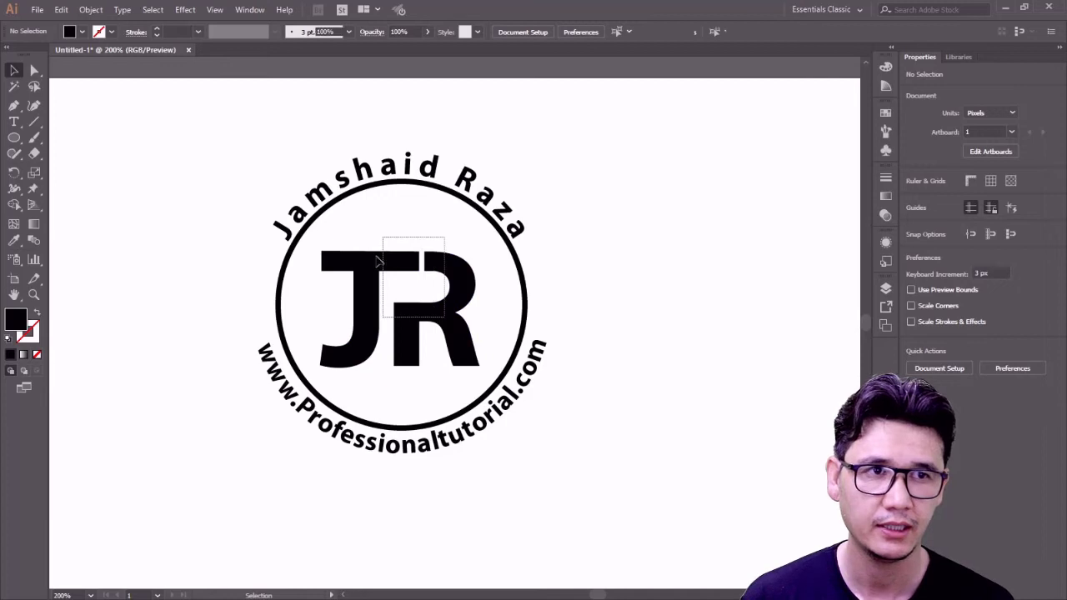
- Merge the JR letter group into a single shape with Pathfinder Unite
{"action": "key", "text": "ctrl+a"}
{"action": "left_click", "coordinate": [185, 273]}
{"action": "left_click", "coordinate": [358, 265]}
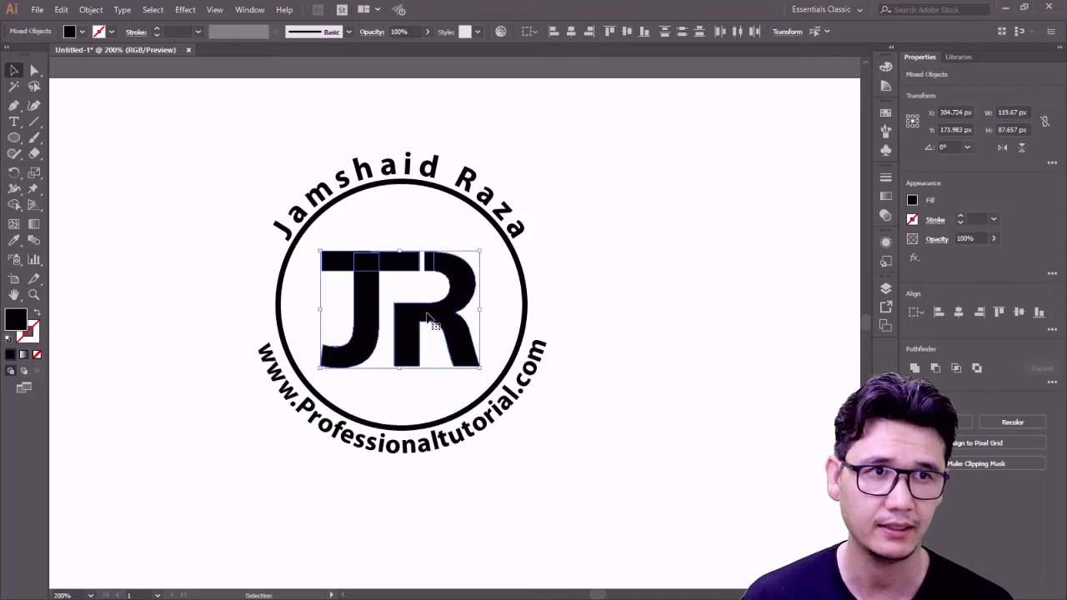
{"action": "left_click", "coordinate": [922, 368]}
{"action": "key", "text": "ctrl+shift+a"}
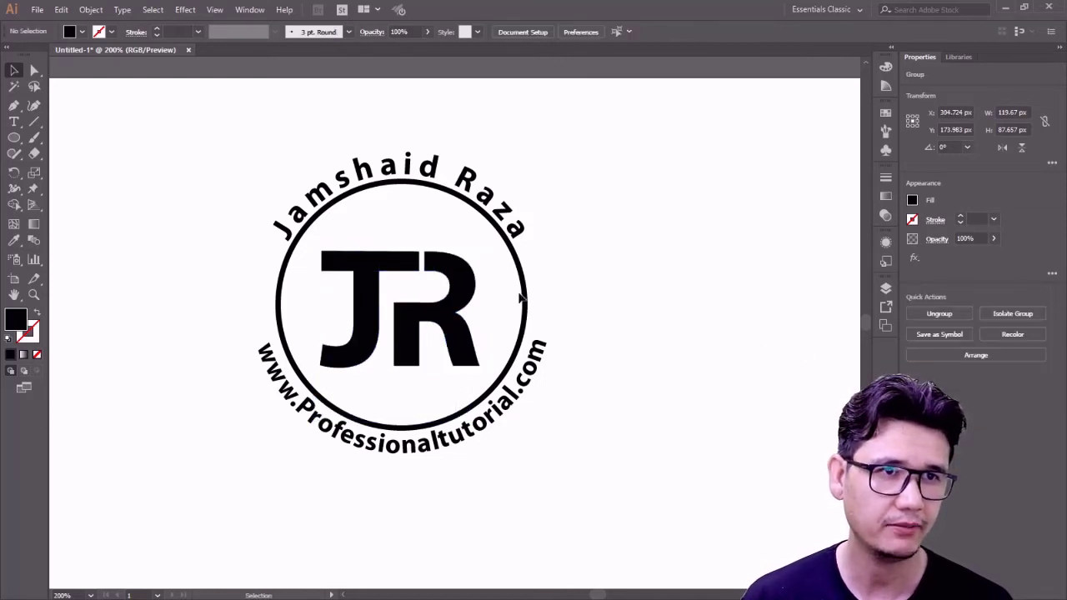
{"action": "left_click_drag", "start_coordinate": [453, 267], "coordinate": [553, 247]}
{"action": "key", "text": "ctrl+z"}
{"action": "left_click", "coordinate": [620, 253]}
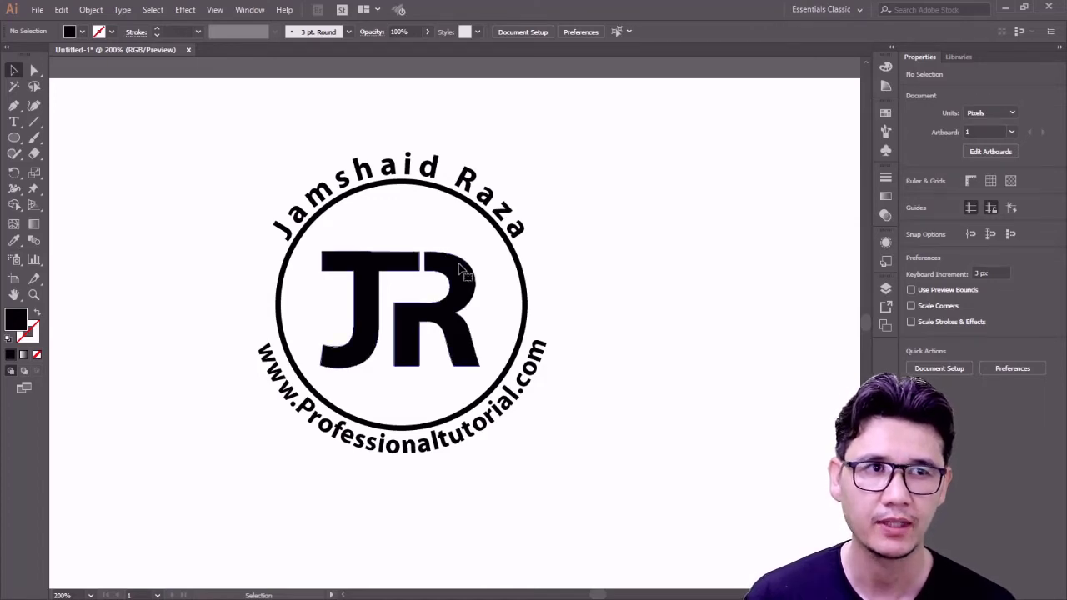
- Shrink the merged JR letters slightly about their centre
{"action": "left_click", "coordinate": [472, 258]}
{"action": "left_click_drag", "start_coordinate": [479, 251], "coordinate": [469, 258]}
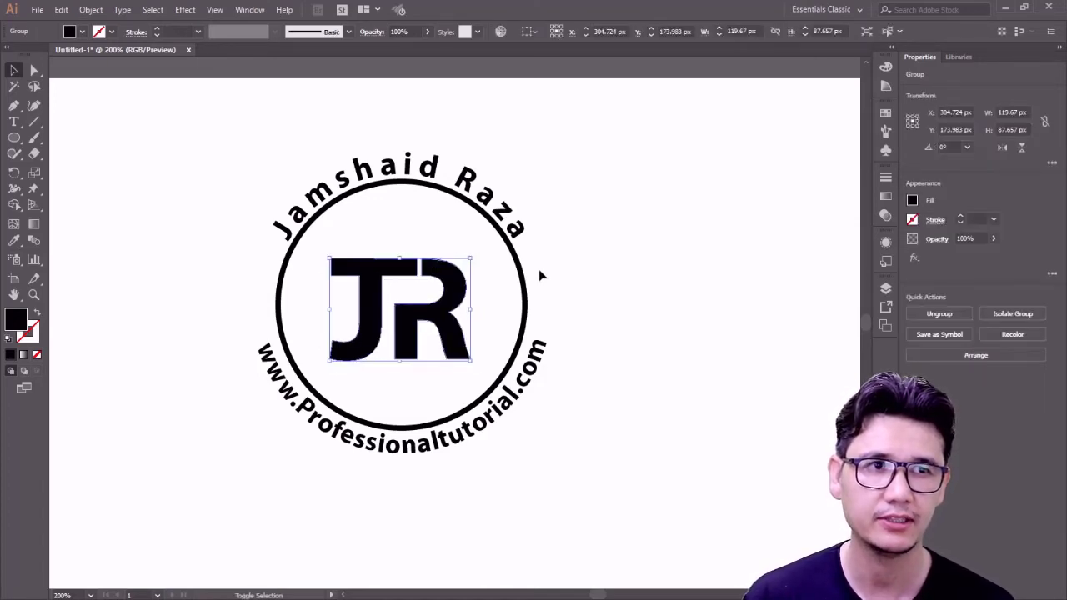
{"action": "left_click", "coordinate": [535, 309]}
- Scale the curved website text inward so it sits inside the black circle
{"action": "left_click", "coordinate": [538, 350]}
{"action": "left_click_drag", "start_coordinate": [556, 157], "coordinate": [534, 182]}
{"action": "left_click", "coordinate": [633, 246]}
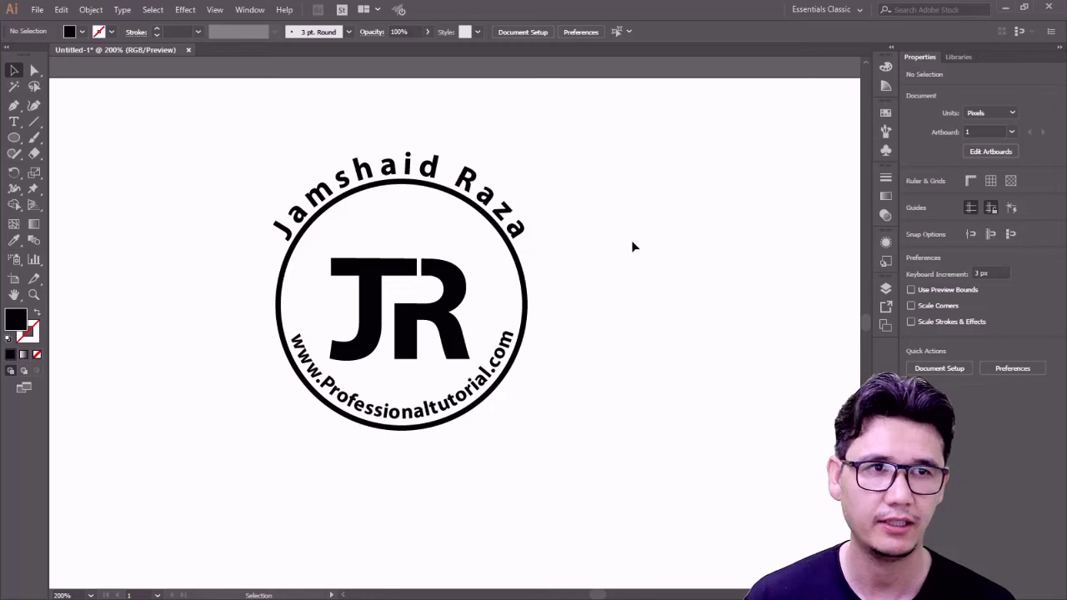
- Change the curved name text above the circle to all uppercase
{"action": "left_click", "coordinate": [446, 182]}
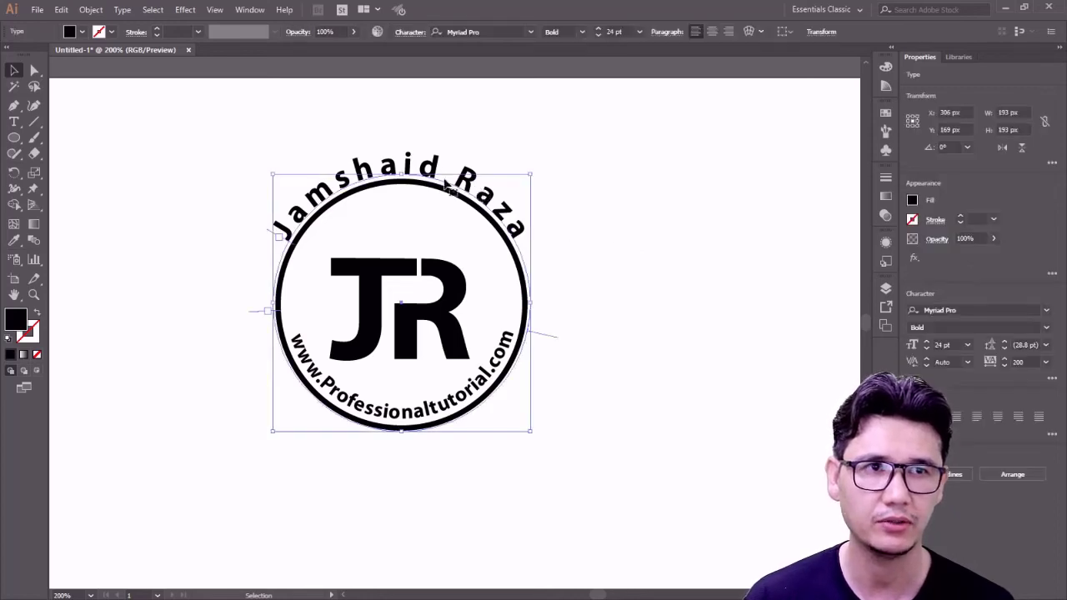
{"action": "key", "text": "t"}
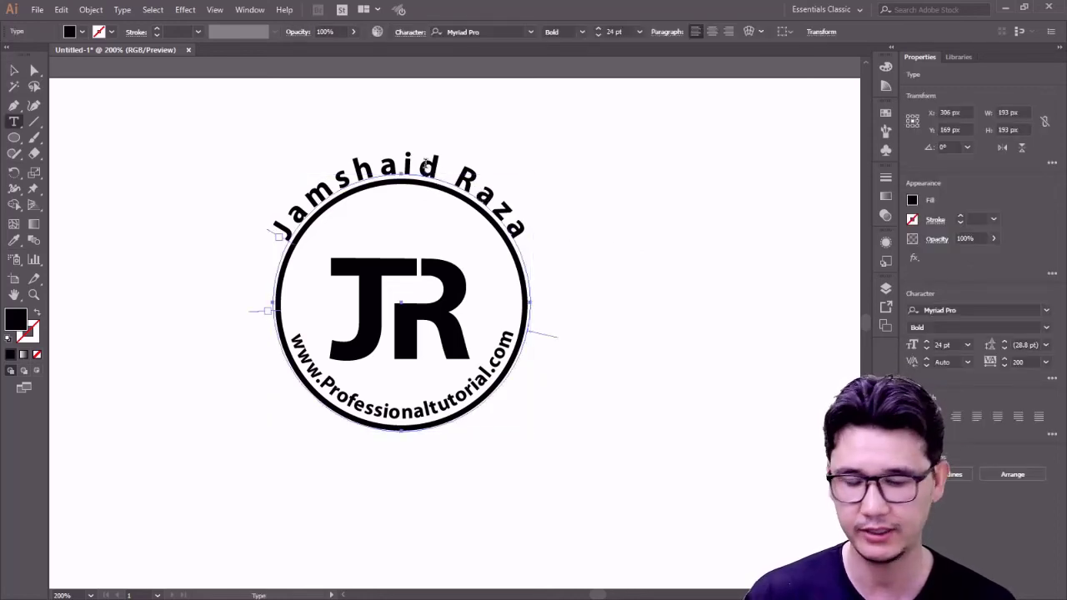
{"action": "key", "text": "ctrl+a"}
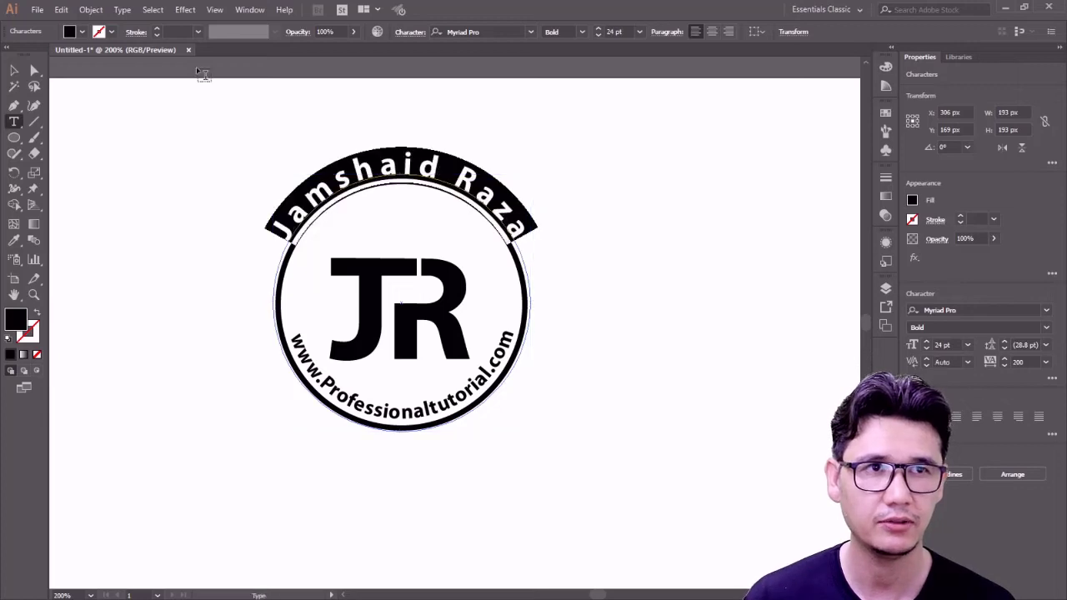
{"action": "left_click", "coordinate": [115, 9]}
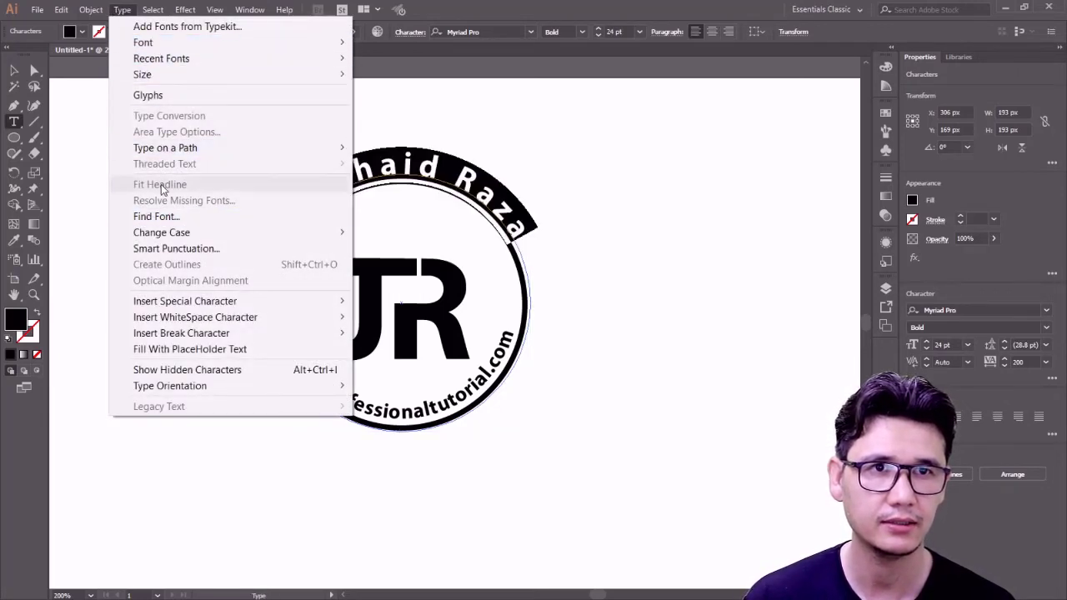
{"action": "mouse_move", "coordinate": [336, 239]}
{"action": "left_click", "coordinate": [401, 232]}
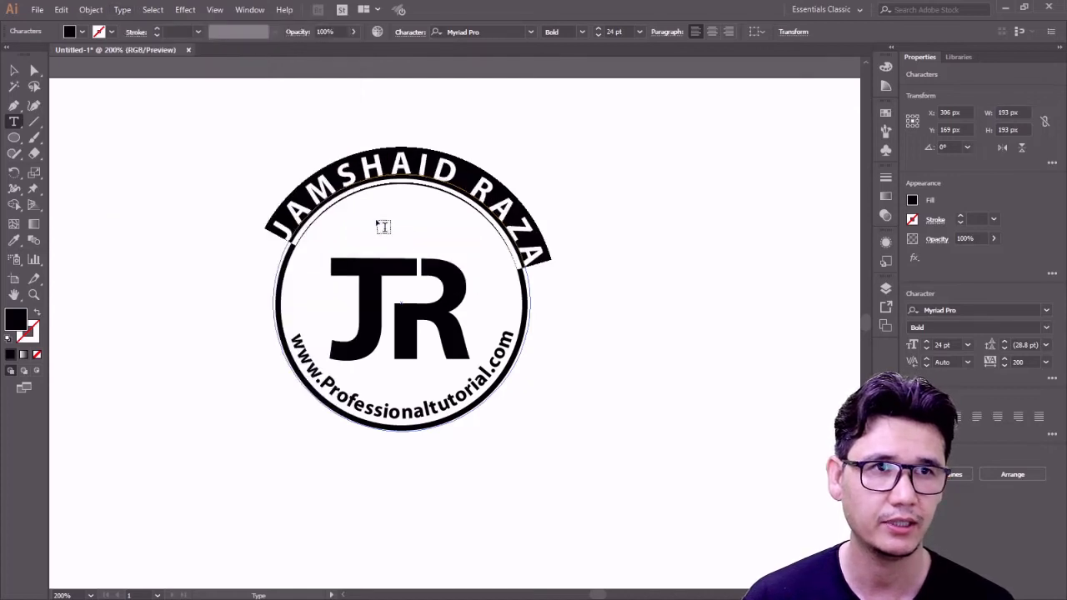
{"action": "left_click", "coordinate": [34, 70]}
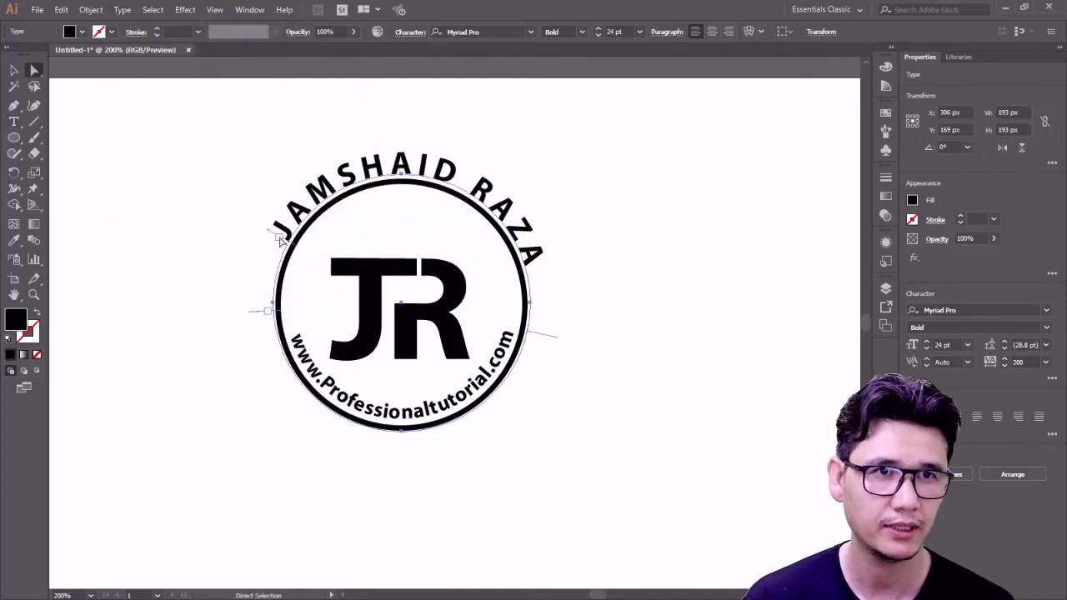
- Shift the curved name slightly counter-clockwise so it arches evenly over the top
{"action": "left_click_drag", "start_coordinate": [275, 238], "coordinate": [271, 244]}
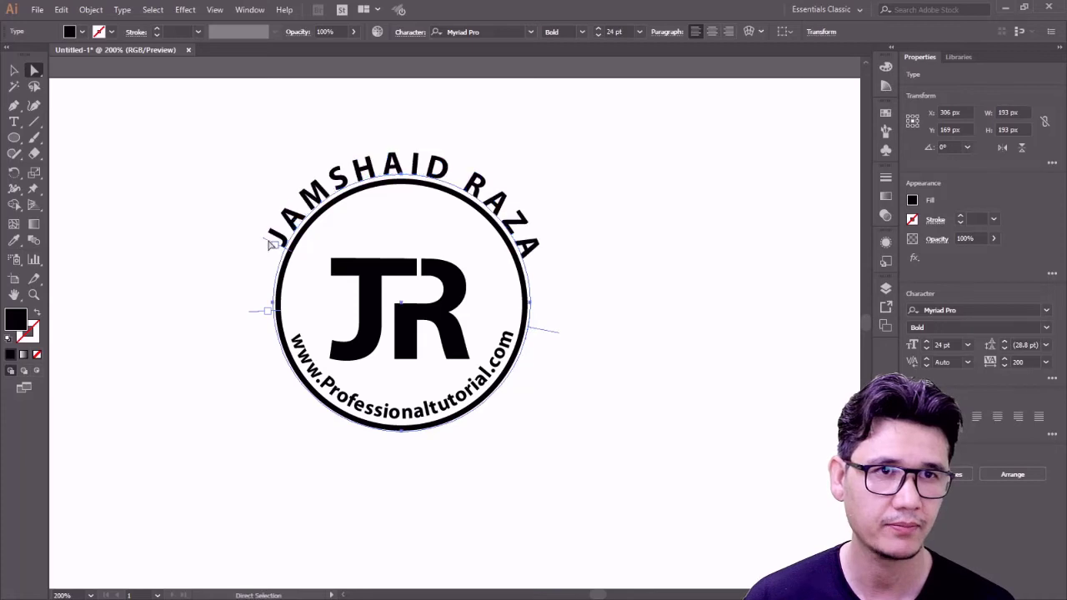
{"action": "left_click", "coordinate": [14, 71]}
{"action": "left_click", "coordinate": [131, 198]}
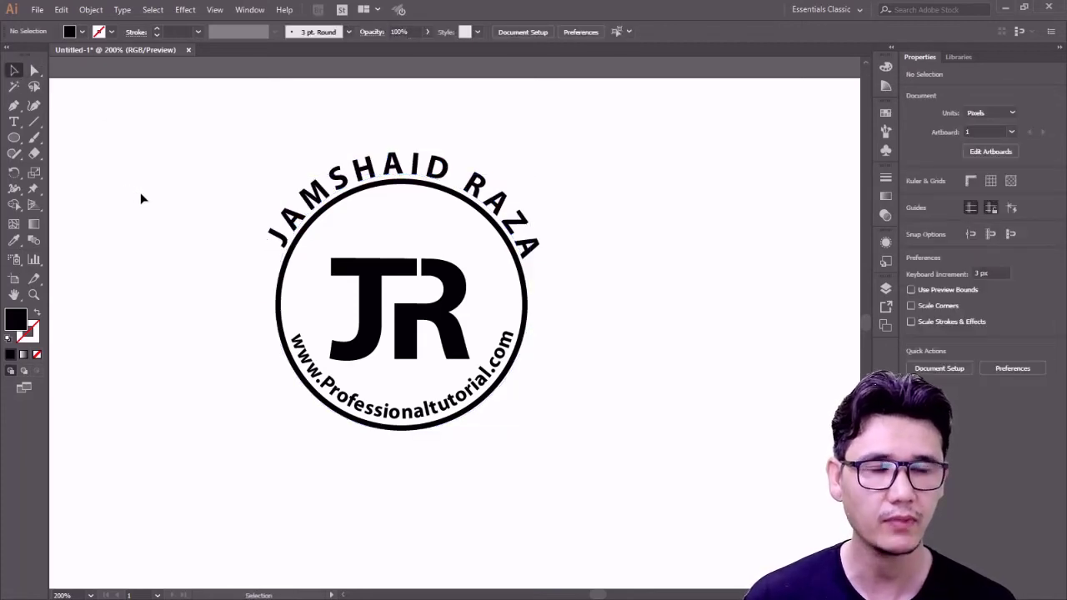
{"action": "left_click", "coordinate": [13, 138]}
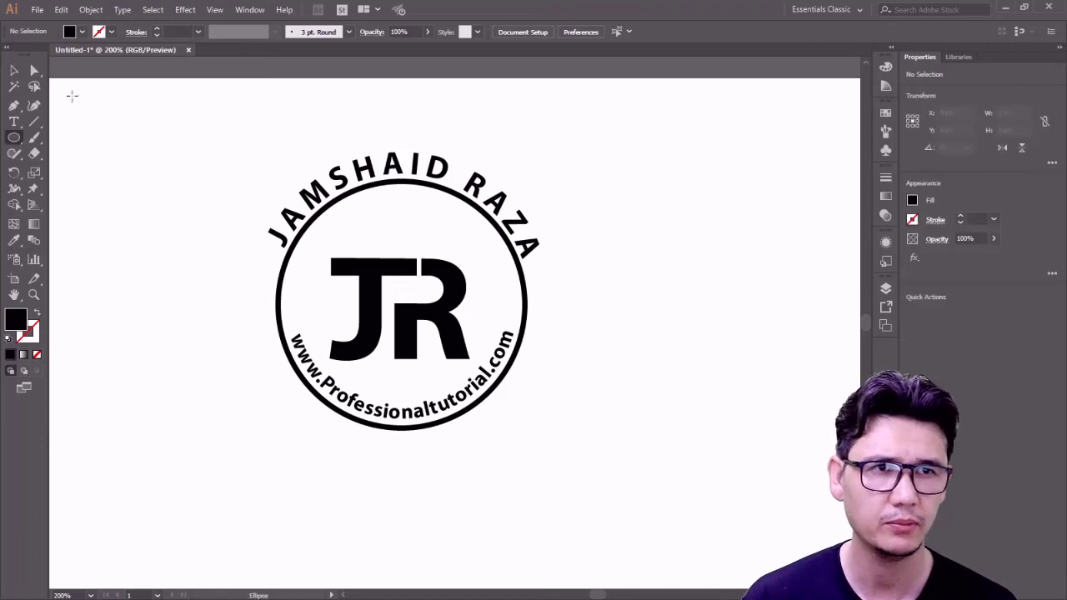
- Enlarge the circle copy to 245 px around its centre and nudge it up as the outer ring
{"action": "left_click", "coordinate": [15, 71]}
{"action": "left_click", "coordinate": [525, 293]}
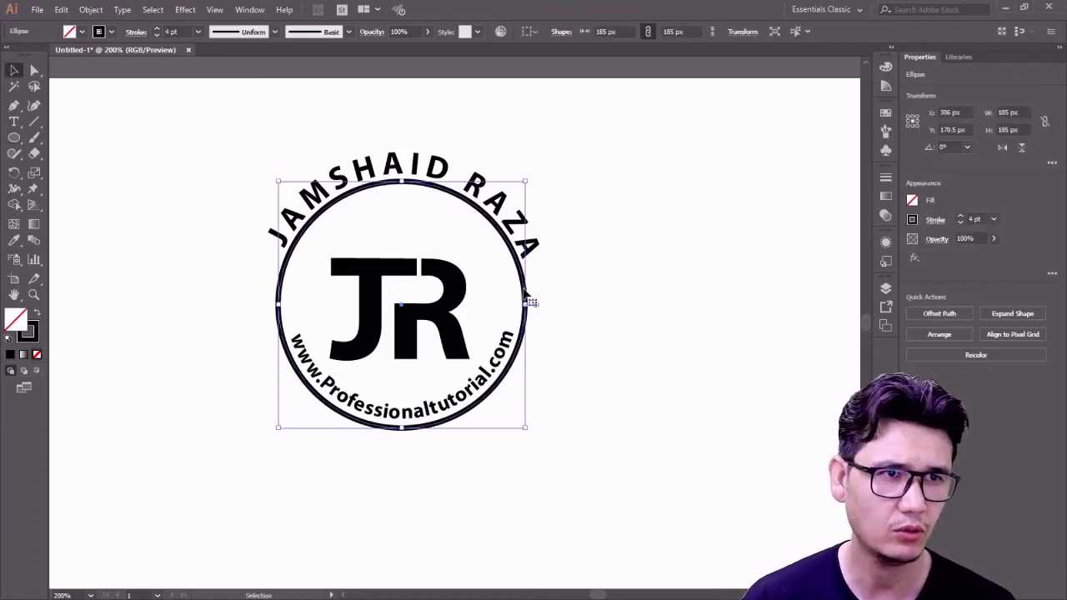
{"action": "left_click", "coordinate": [526, 294], "text": "ctrl"}
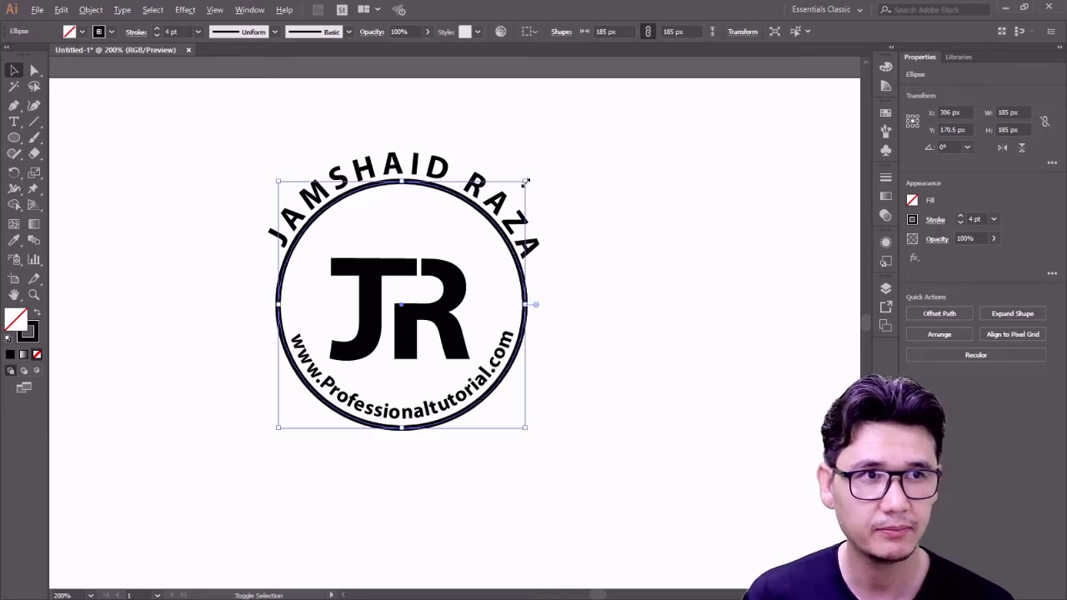
{"action": "left_click_drag", "start_coordinate": [526, 180], "coordinate": [565, 141]}
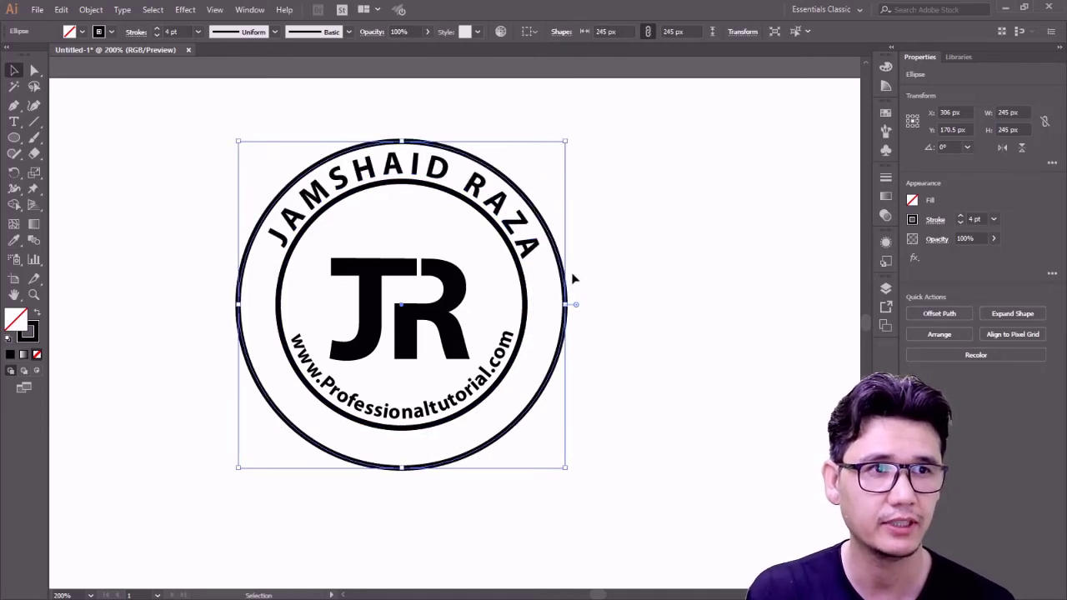
{"action": "key", "text": "Up"}
{"action": "key", "text": "Up"}
{"action": "key", "text": "Up"}
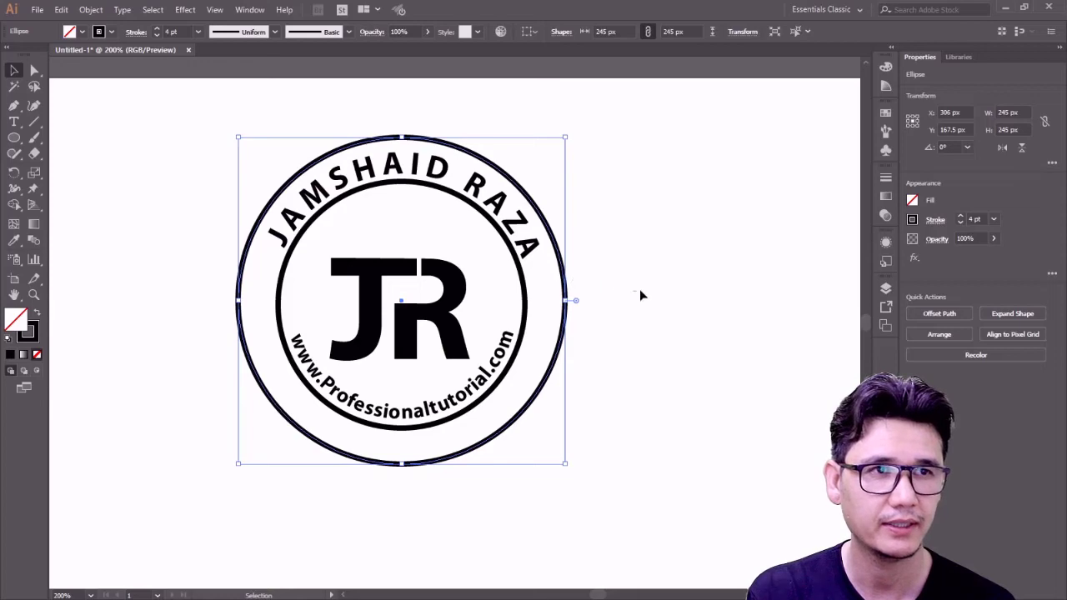
{"action": "left_click", "coordinate": [617, 302]}
{"action": "left_click", "coordinate": [469, 399]}
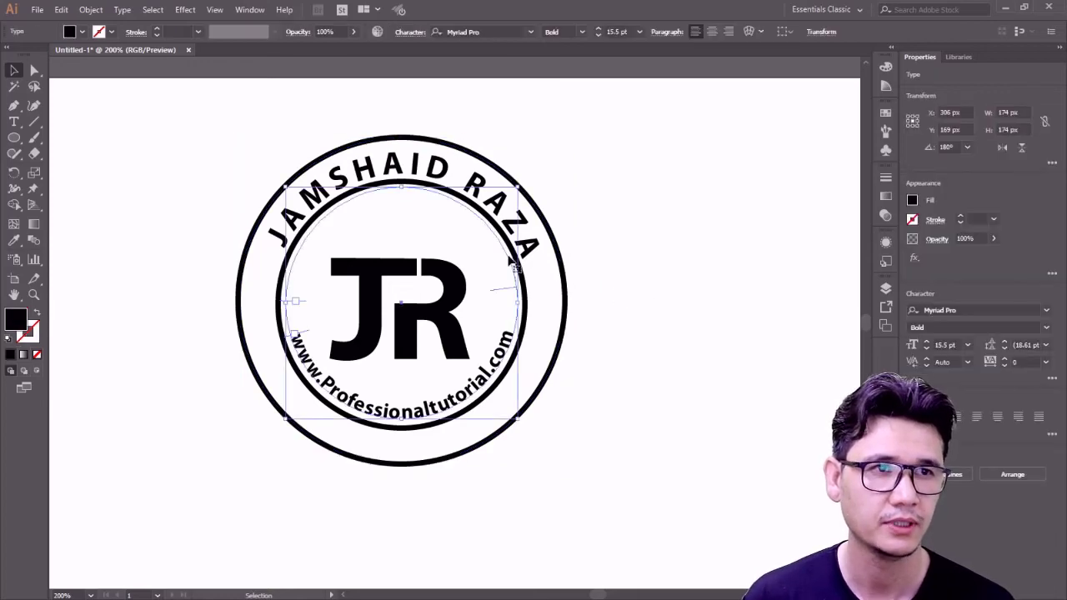
- Enlarge the curved website text to about 20 pt, out toward the outer ring
{"action": "left_click_drag", "start_coordinate": [524, 158], "coordinate": [540, 192]}
{"action": "scroll", "coordinate": [543, 432], "scroll_direction": "down", "scroll_amount": 3}
{"action": "scroll", "coordinate": [542, 432], "scroll_direction": "down", "scroll_amount": 3}
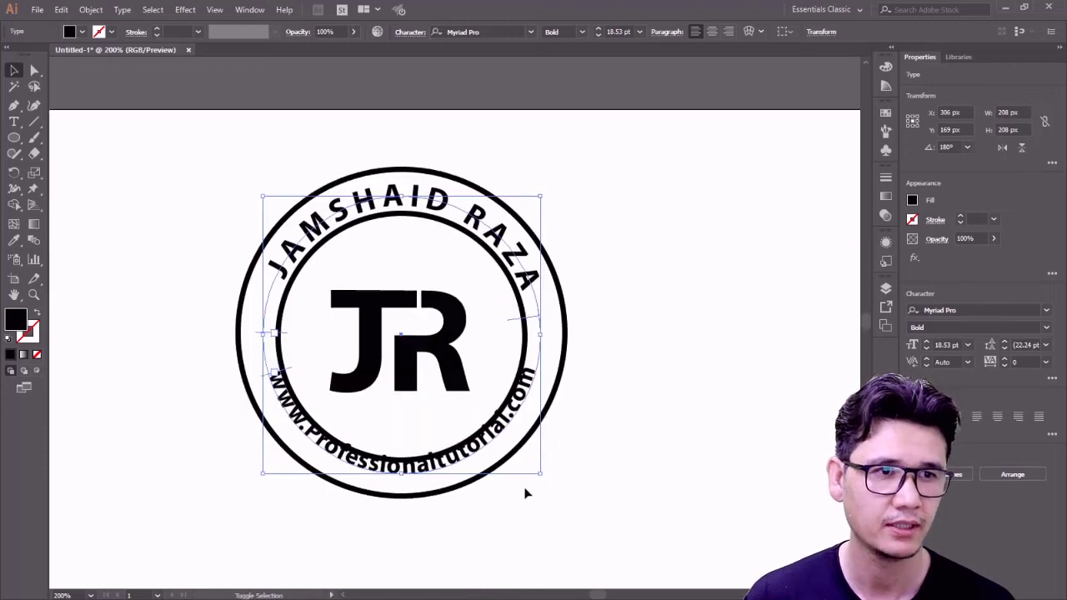
{"action": "mouse_move", "coordinate": [542, 475]}
{"action": "left_mouse_down"}
{"action": "mouse_move", "coordinate": [555, 496]}
{"action": "mouse_move", "coordinate": [553, 483]}
{"action": "left_mouse_up"}
{"action": "left_click", "coordinate": [621, 475]}
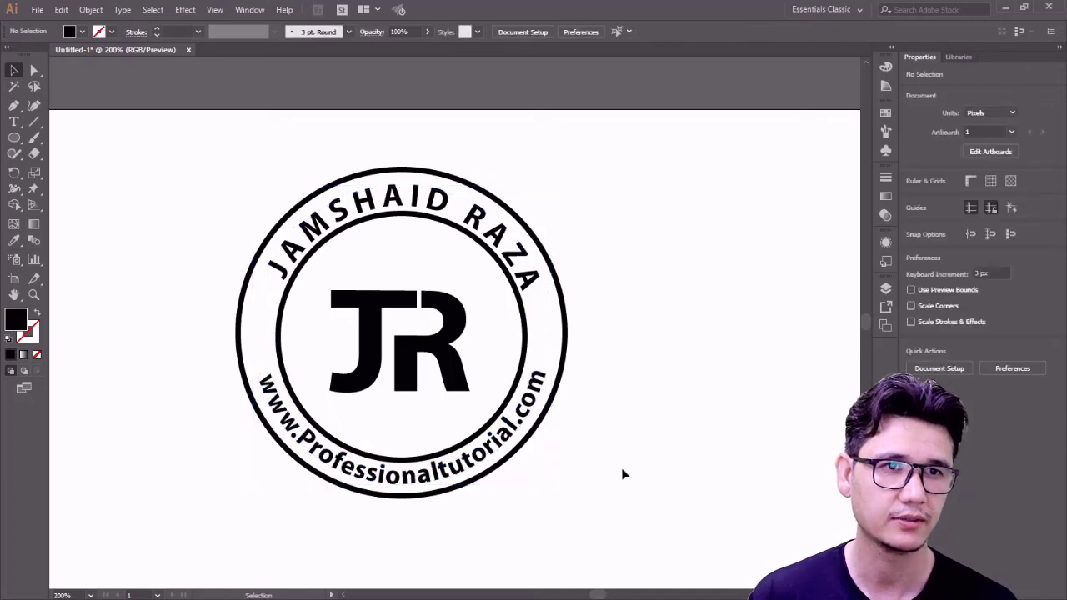
- Scale the curved name text up slightly to about 24.6 pt
{"action": "left_click", "coordinate": [415, 204]}
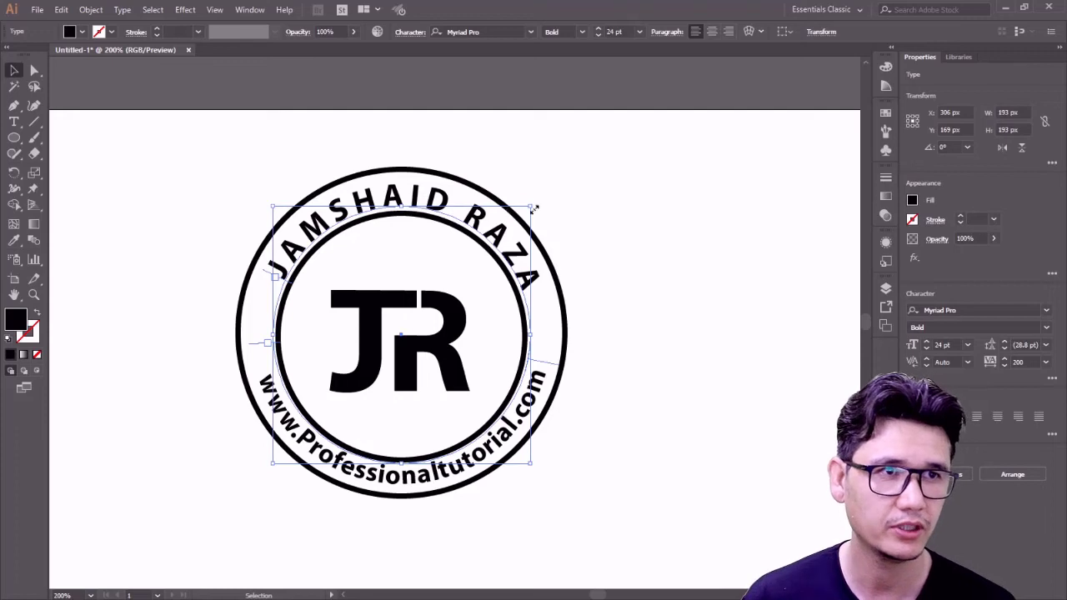
{"action": "left_click_drag", "start_coordinate": [532, 206], "coordinate": [535, 201]}
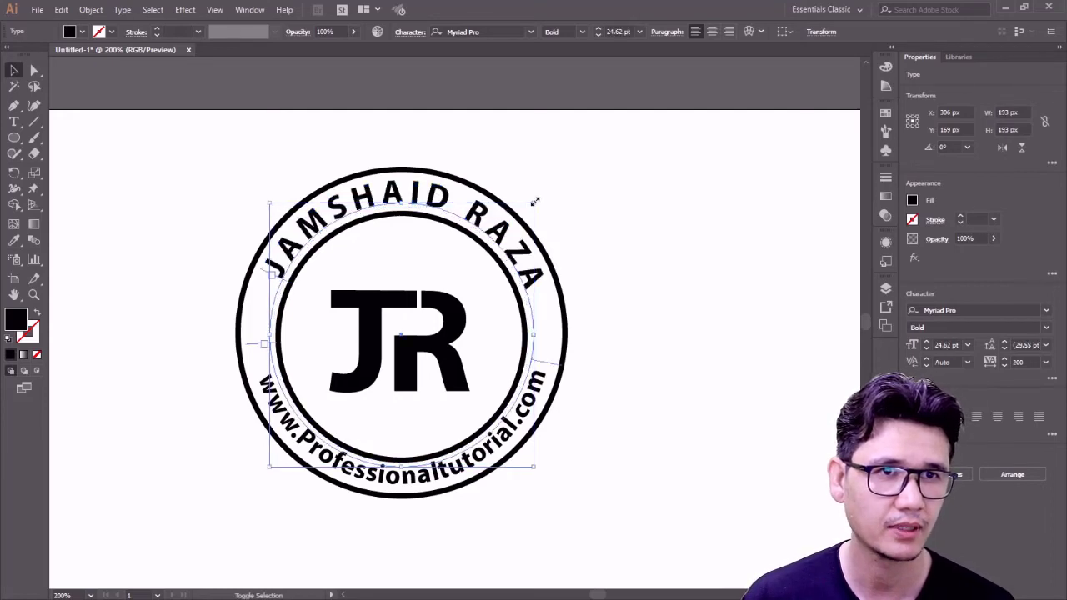
{"action": "left_click", "coordinate": [609, 219]}
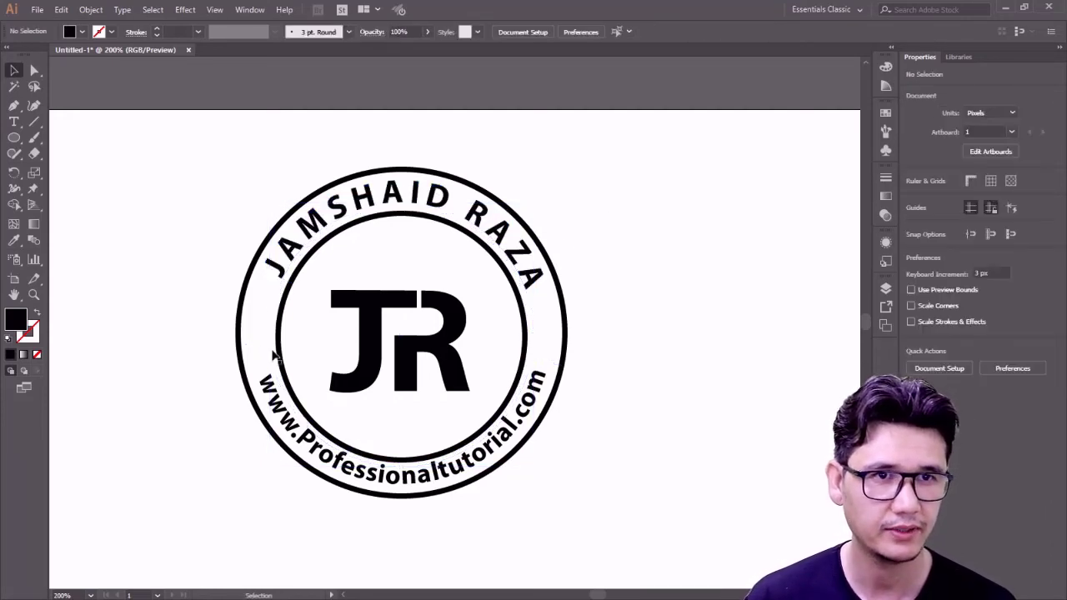
- Fine-tune the size of the curved website text
{"action": "left_click", "coordinate": [386, 490]}
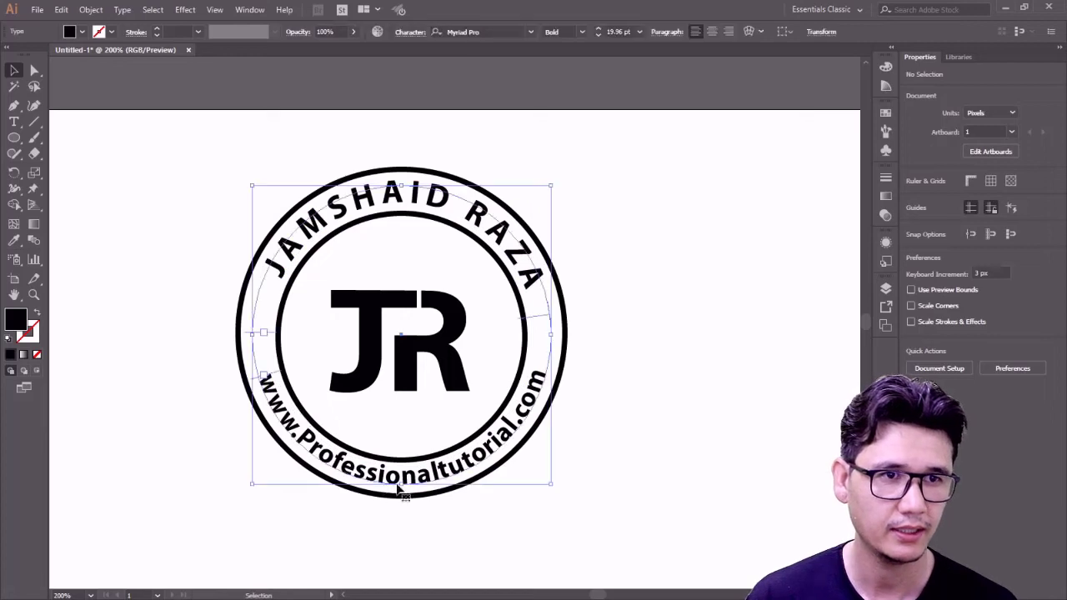
{"action": "left_click_drag", "start_coordinate": [549, 492], "coordinate": [551, 488]}
{"action": "left_click", "coordinate": [620, 460]}
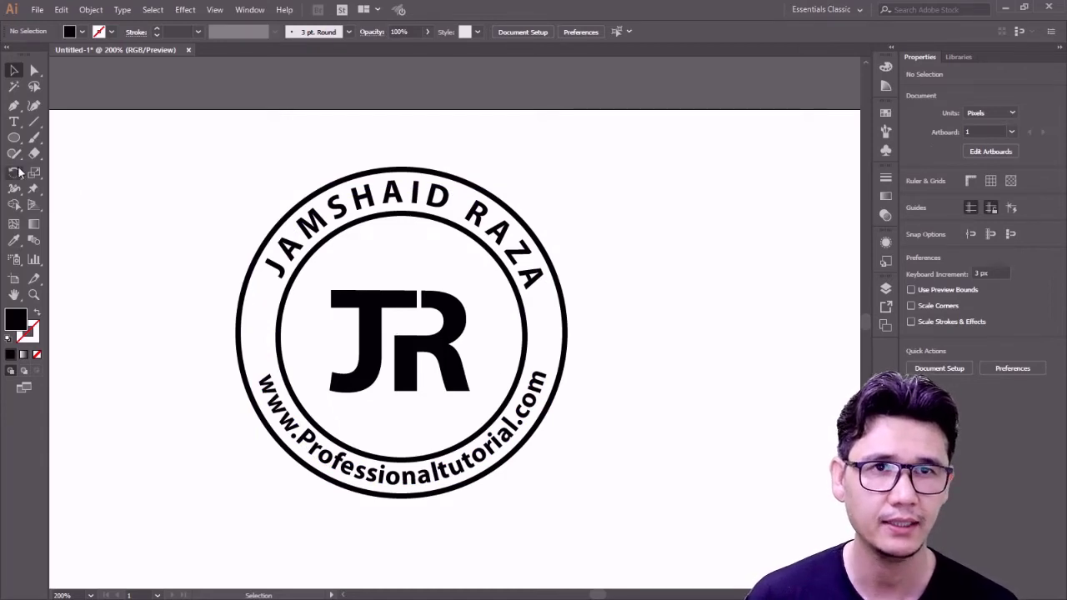
- Draw a small black star on the left between the rings and copy it level to the right
{"action": "left_click_drag", "start_coordinate": [16, 138], "coordinate": [67, 201]}
{"action": "left_click_drag", "start_coordinate": [164, 287], "coordinate": [262, 330]}
{"action": "left_click", "coordinate": [17, 70]}
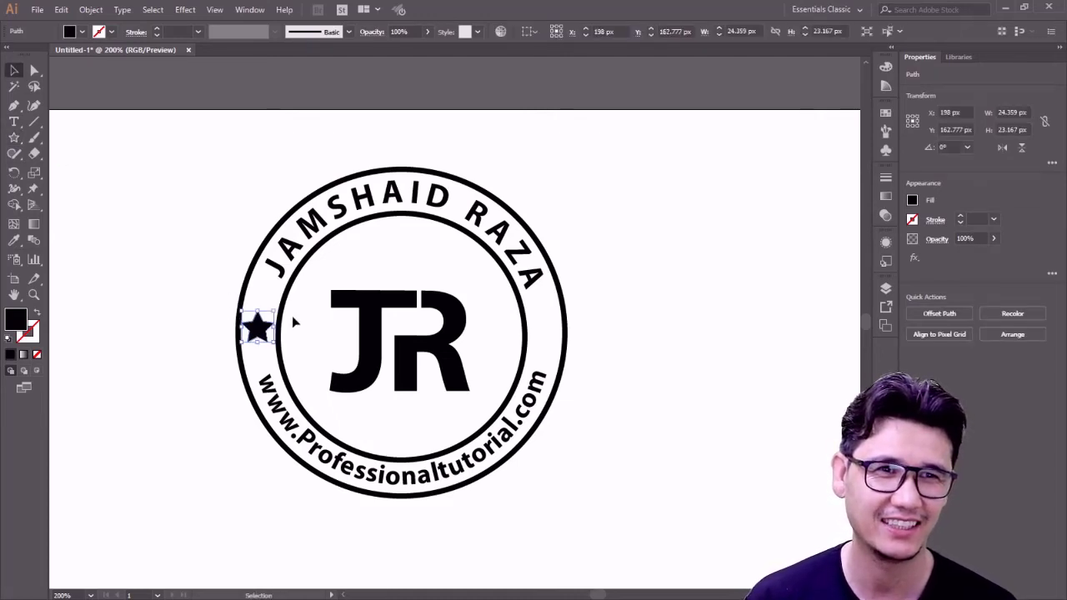
{"action": "left_click", "coordinate": [194, 346]}
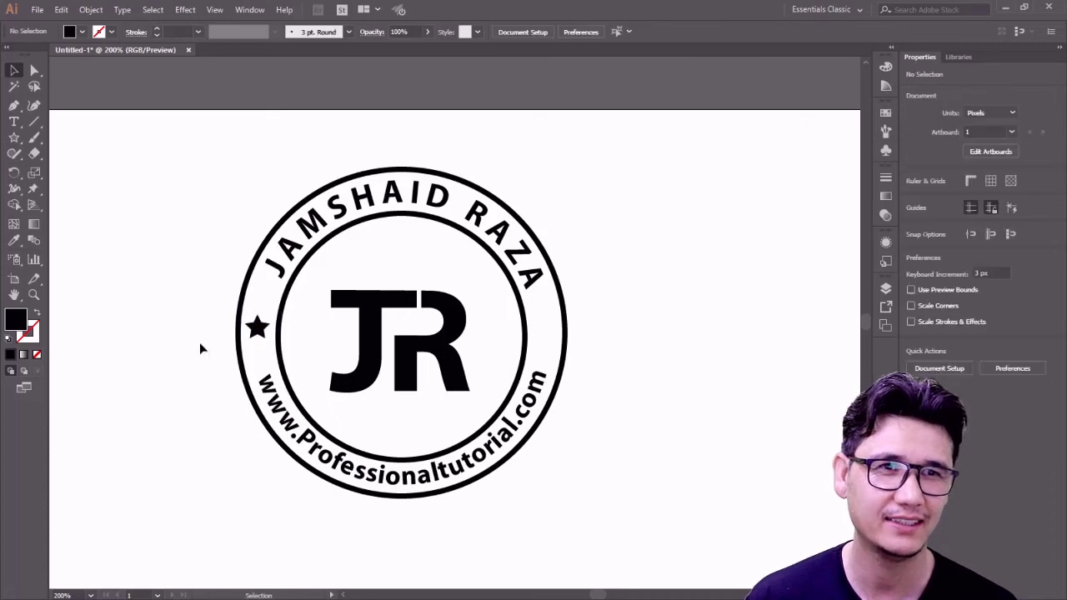
{"action": "left_click_drag", "start_coordinate": [255, 332], "coordinate": [543, 359]}
{"action": "key", "text": "alt+shift"}
{"action": "key", "text": "alt+shift"}
- Place the right-side star copy and zoom out to check the whole artboard
{"action": "left_click", "coordinate": [635, 377]}
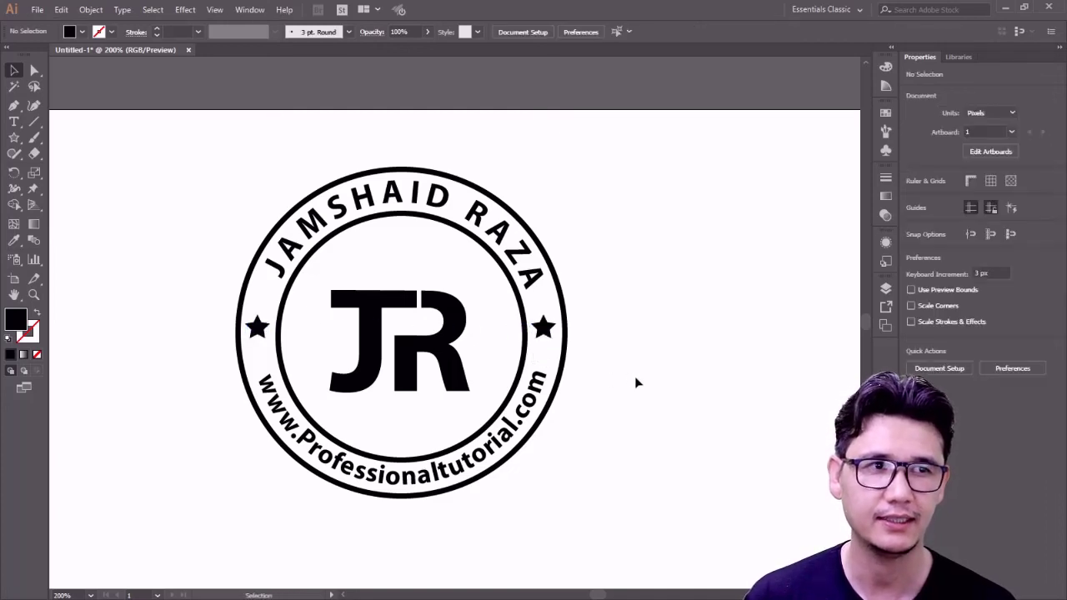
{"action": "key", "text": "z"}
{"action": "left_click", "coordinate": [498, 372], "text": "alt"}
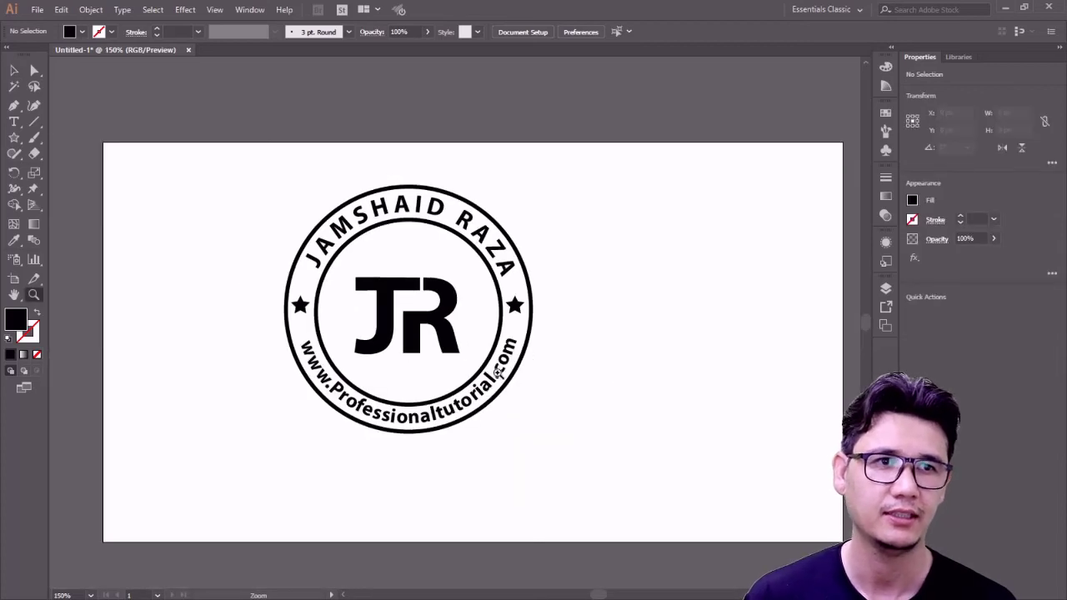
{"action": "left_click", "coordinate": [462, 335]}
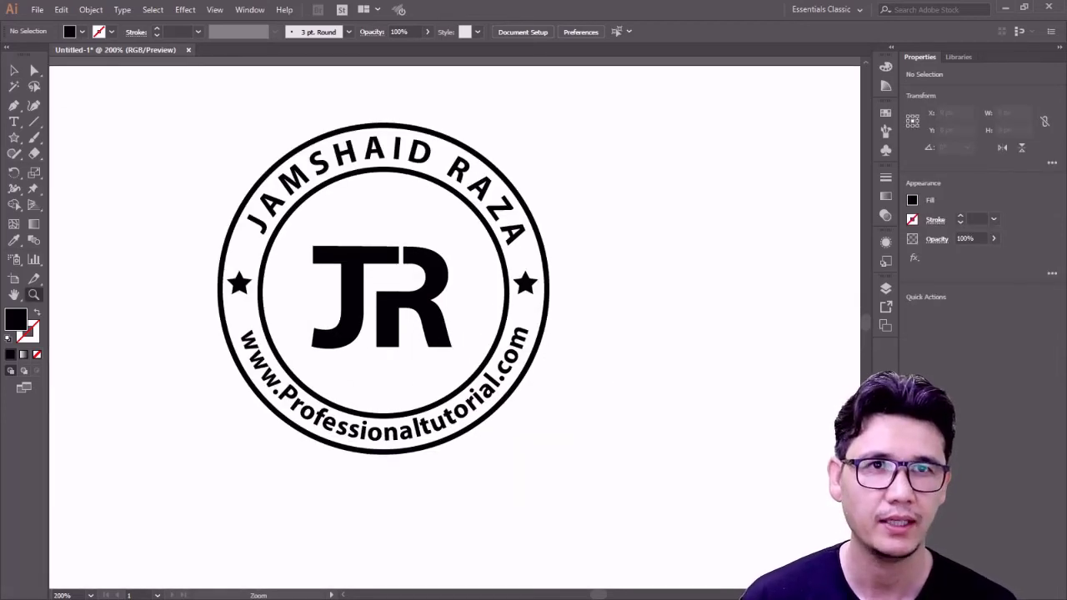
- Move the whole badge down and right toward the artboard centre, viewed at 150%
{"action": "key", "text": "v"}
{"action": "left_click_drag", "start_coordinate": [200, 122], "coordinate": [598, 519]}
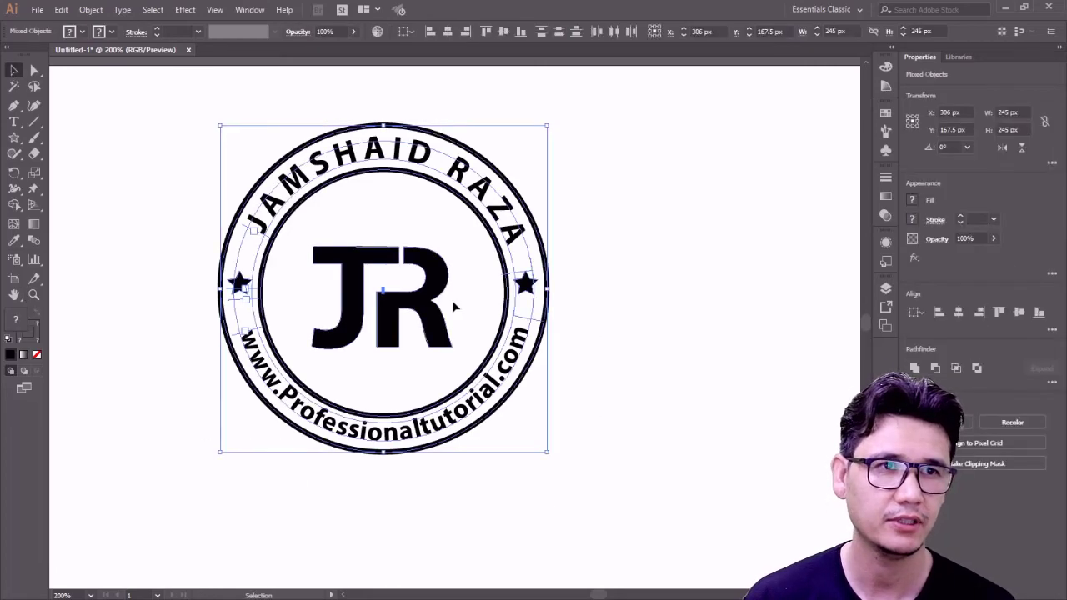
{"action": "left_click_drag", "start_coordinate": [451, 306], "coordinate": [528, 360]}
{"action": "left_click", "coordinate": [742, 381]}
{"action": "key", "text": "z"}
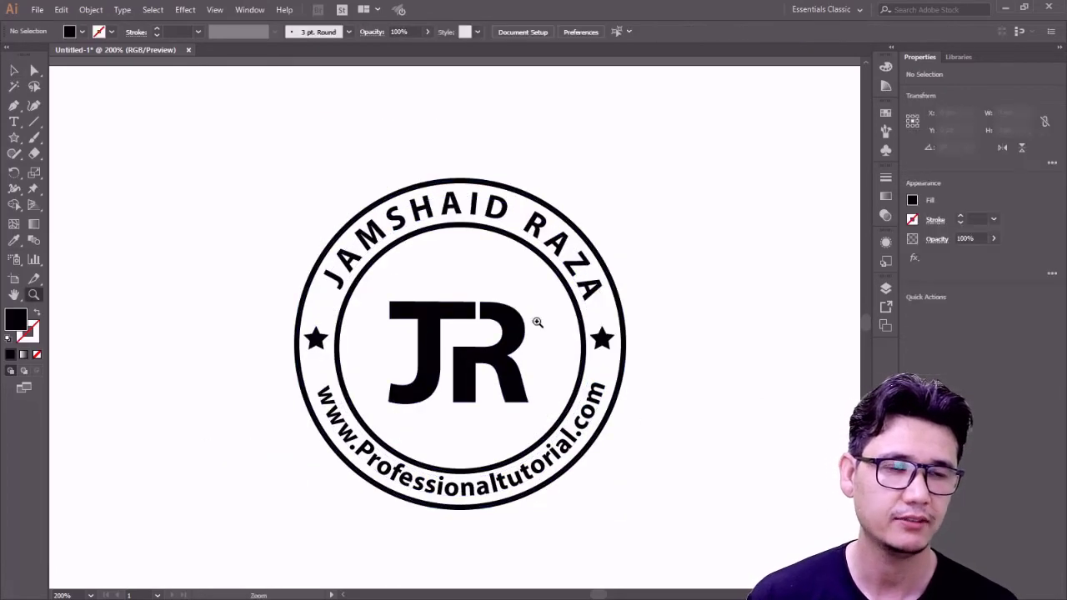
{"action": "left_click", "coordinate": [538, 322], "text": "alt"}
{"action": "left_click_drag", "start_coordinate": [462, 349], "coordinate": [499, 329]}
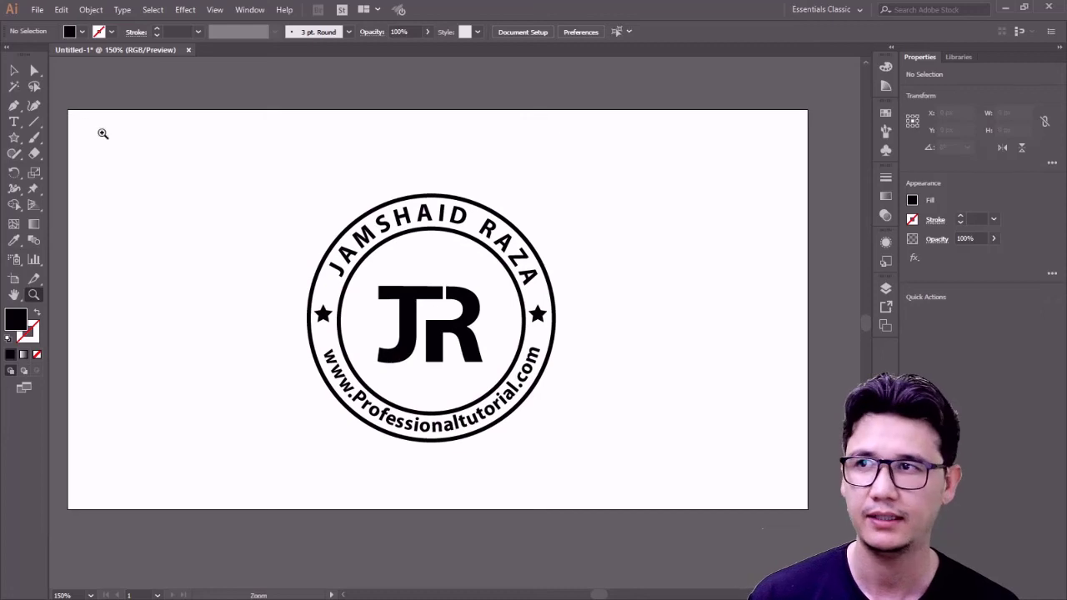
- Fill the JR letters with a blue swatch
{"action": "key", "text": "v"}
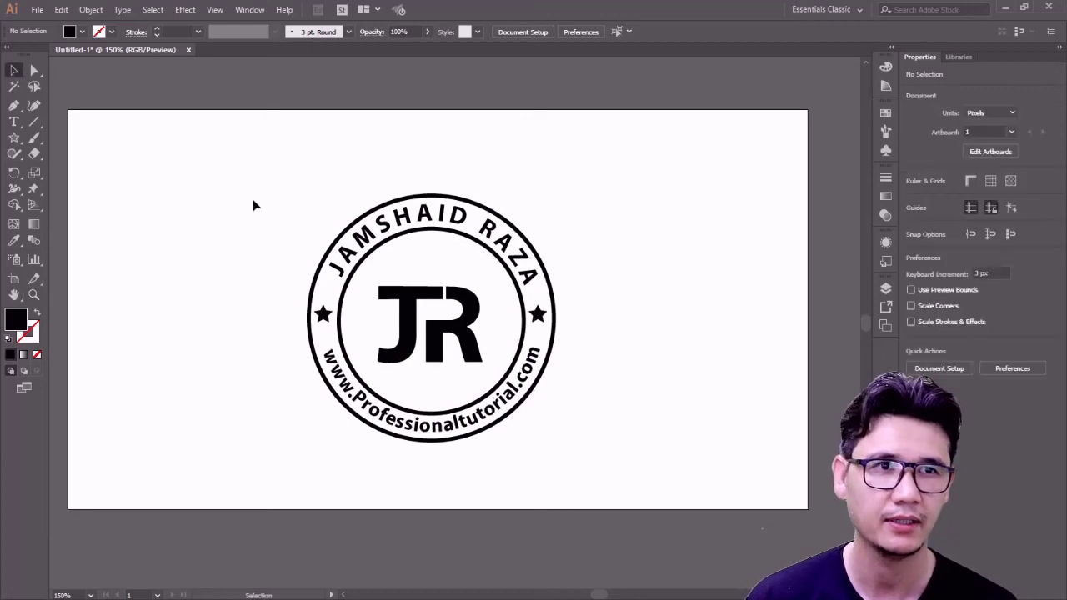
{"action": "left_click", "coordinate": [408, 306]}
{"action": "left_click", "coordinate": [84, 33]}
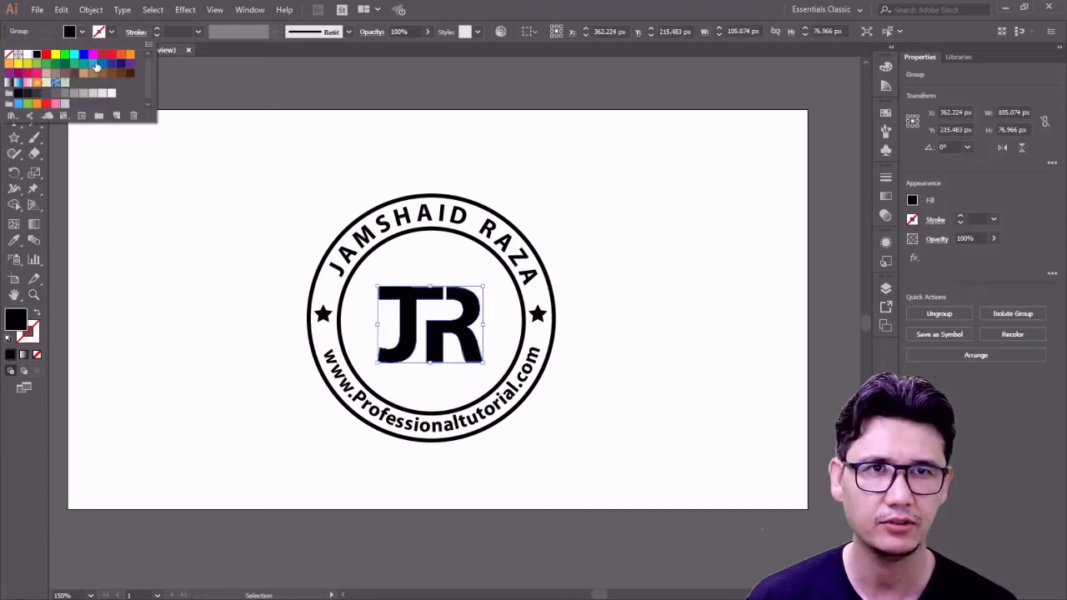
{"action": "left_click", "coordinate": [97, 66]}
{"action": "left_click", "coordinate": [208, 217]}
{"action": "left_click", "coordinate": [210, 224]}
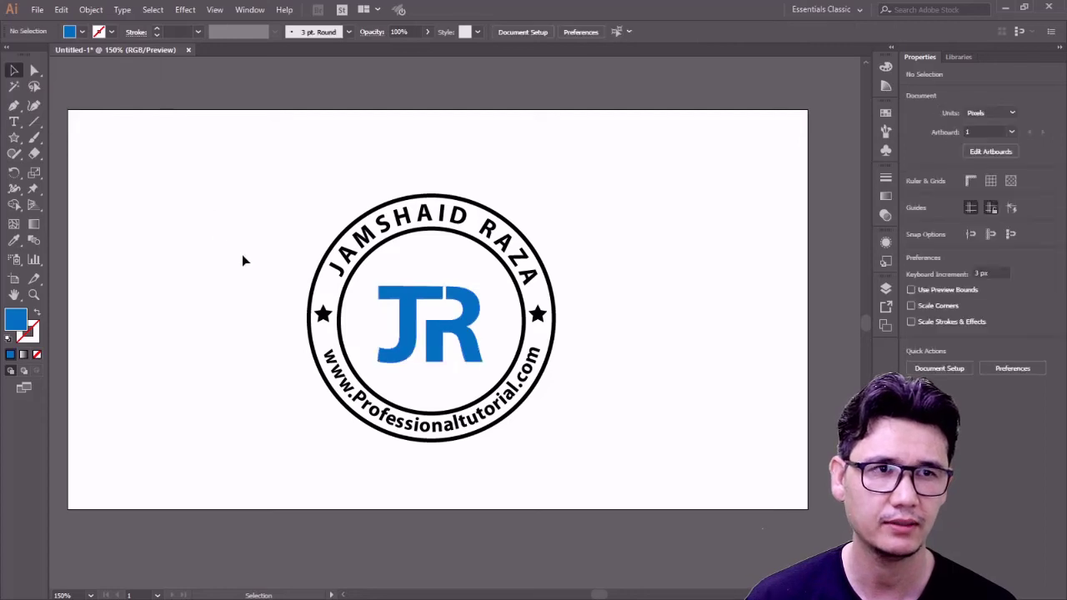
- Select the curved name, both stars, the website text and the JR letters together
{"action": "left_click_drag", "start_coordinate": [270, 170], "coordinate": [650, 482]}
{"action": "left_click", "coordinate": [83, 33]}
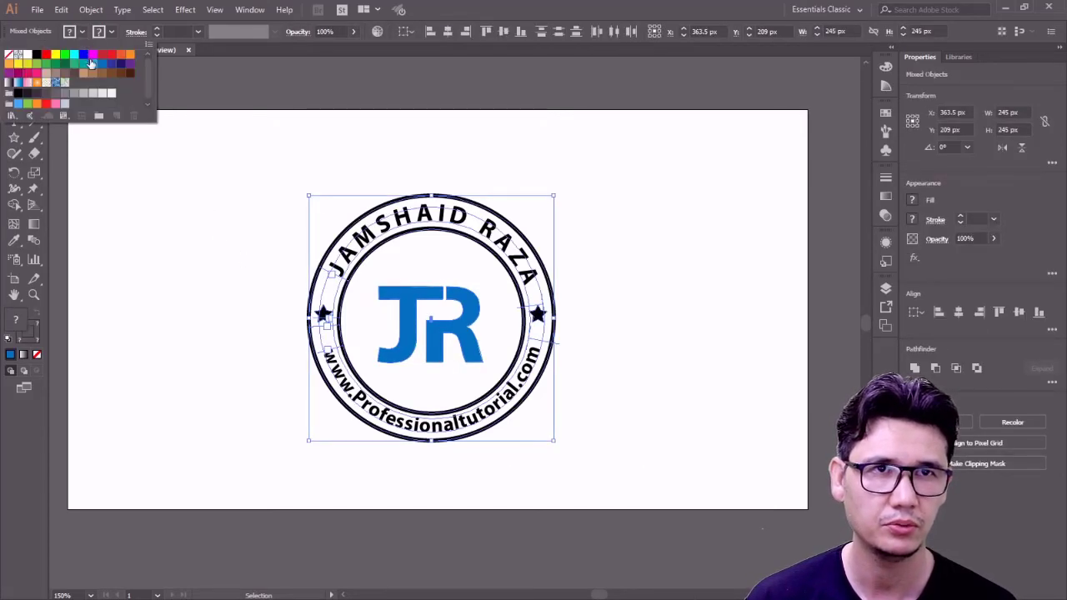
{"action": "left_click", "coordinate": [212, 191]}
{"action": "left_click", "coordinate": [292, 283]}
{"action": "left_click", "coordinate": [348, 261]}
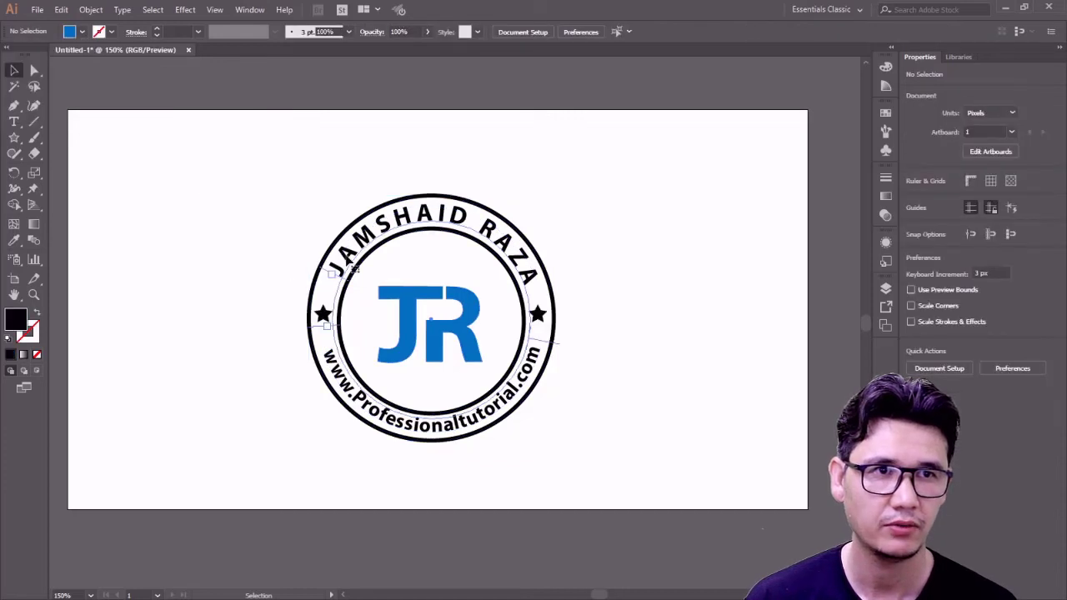
{"action": "left_click", "coordinate": [350, 263]}
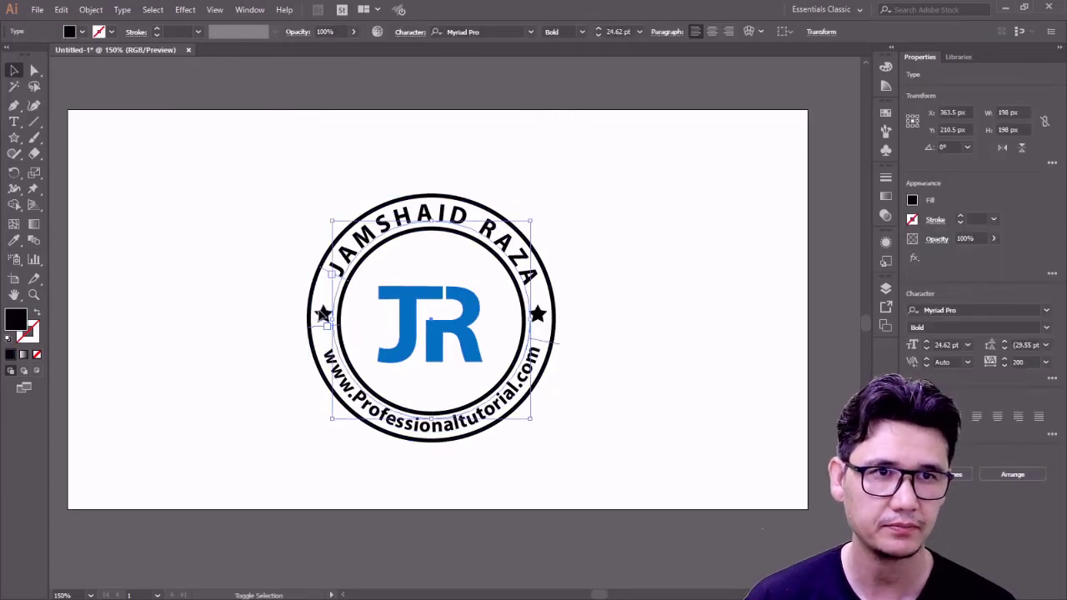
{"action": "left_click", "coordinate": [325, 315], "text": "shift"}
{"action": "left_click", "coordinate": [542, 316], "text": "shift"}
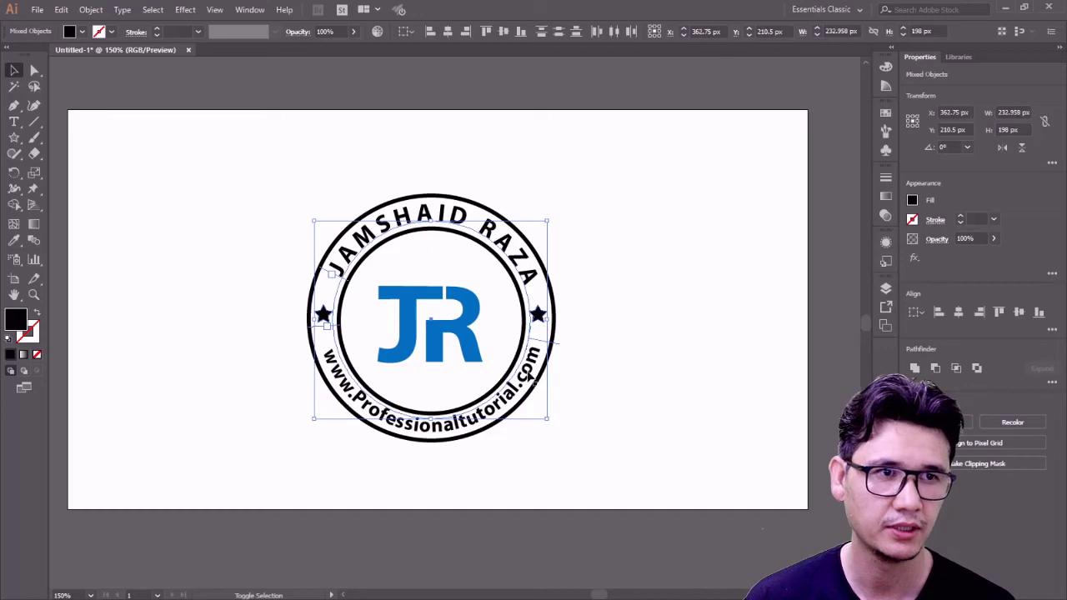
{"action": "left_click", "coordinate": [529, 376], "text": "shift"}
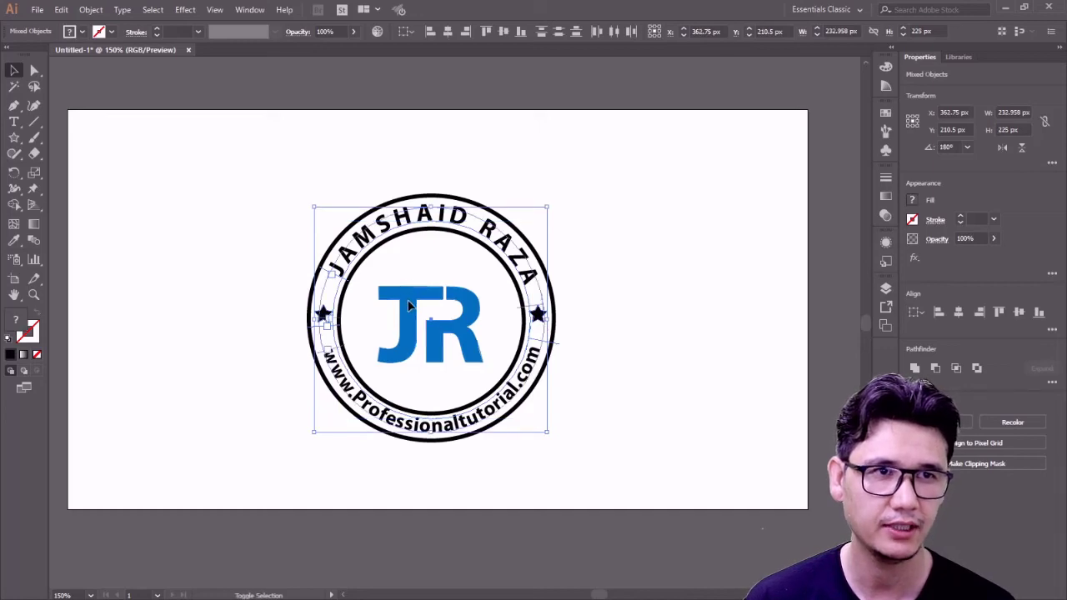
{"action": "left_click", "coordinate": [413, 305], "text": "shift"}
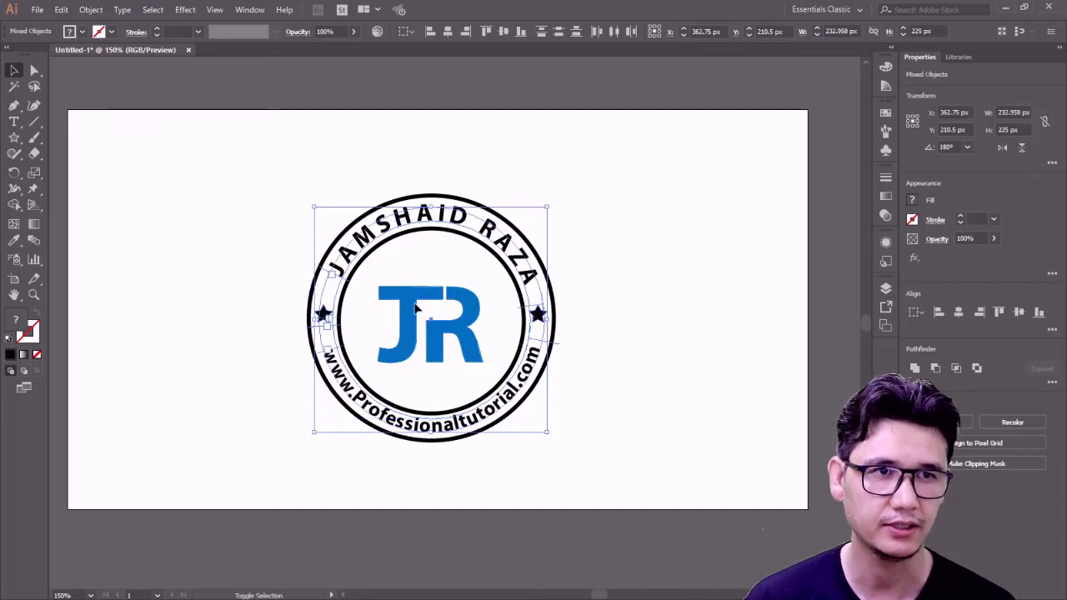
- Try light blue, darker blue and indigo fills, then undo back to solid black
{"action": "left_click", "coordinate": [87, 9]}
{"action": "left_click", "coordinate": [63, 10]}
{"action": "left_click", "coordinate": [82, 32]}
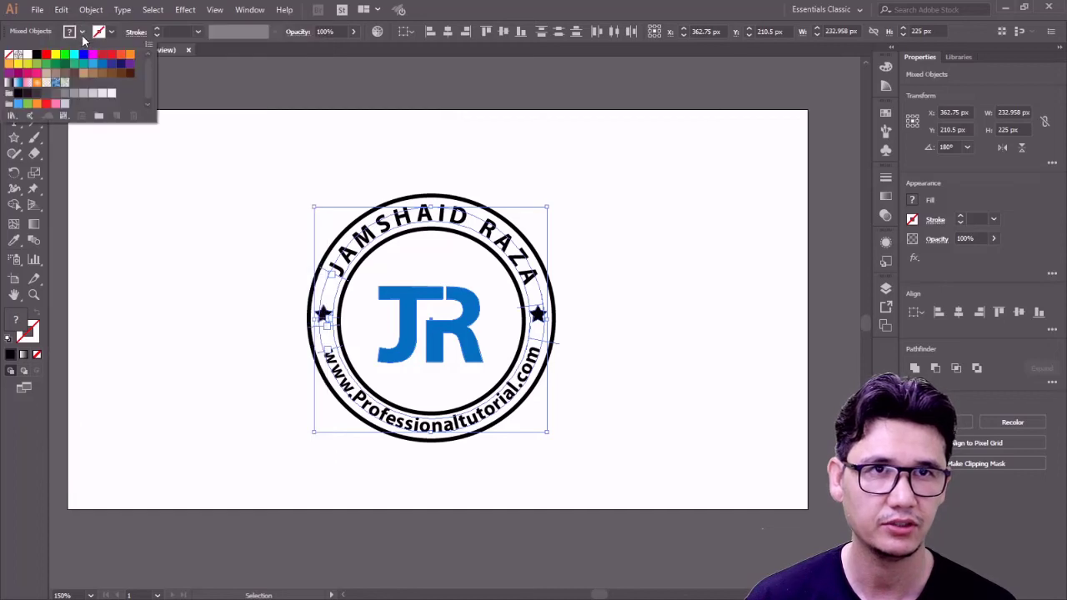
{"action": "left_click", "coordinate": [92, 64]}
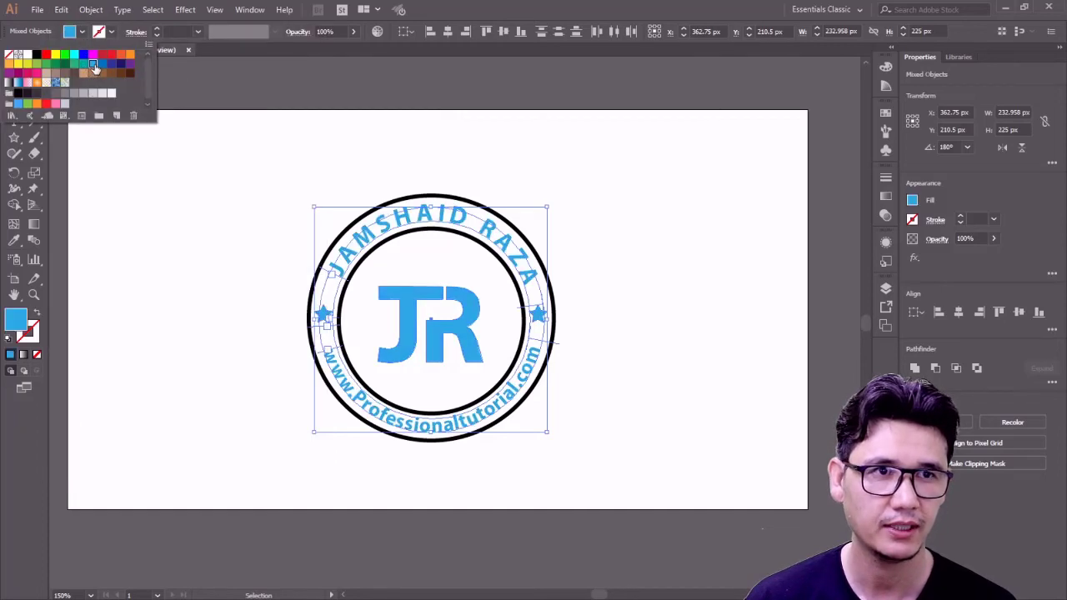
{"action": "left_click", "coordinate": [102, 65]}
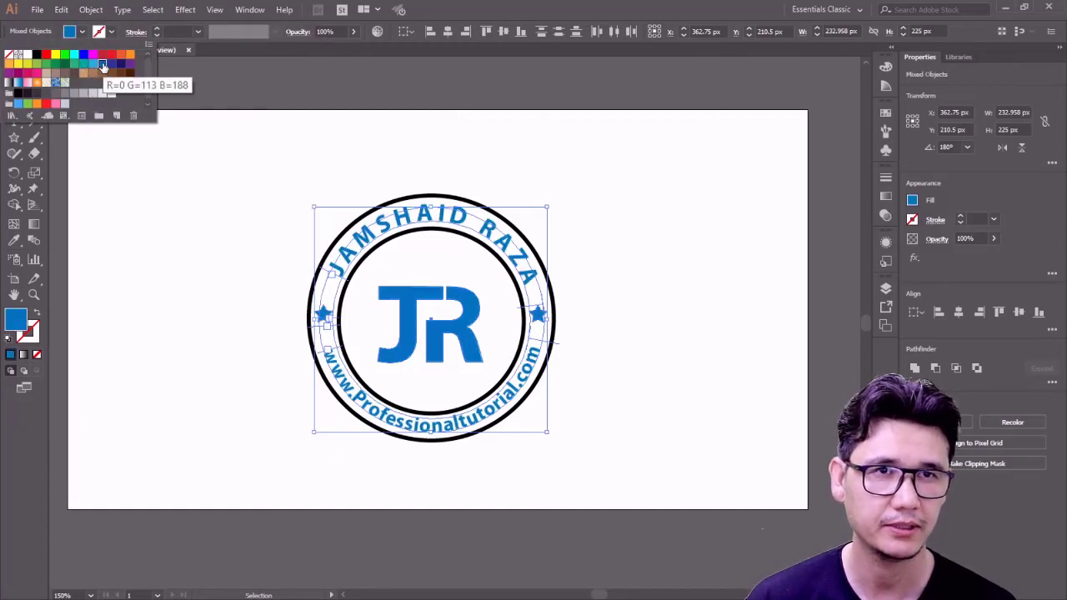
{"action": "left_click", "coordinate": [112, 64]}
{"action": "left_click", "coordinate": [242, 248]}
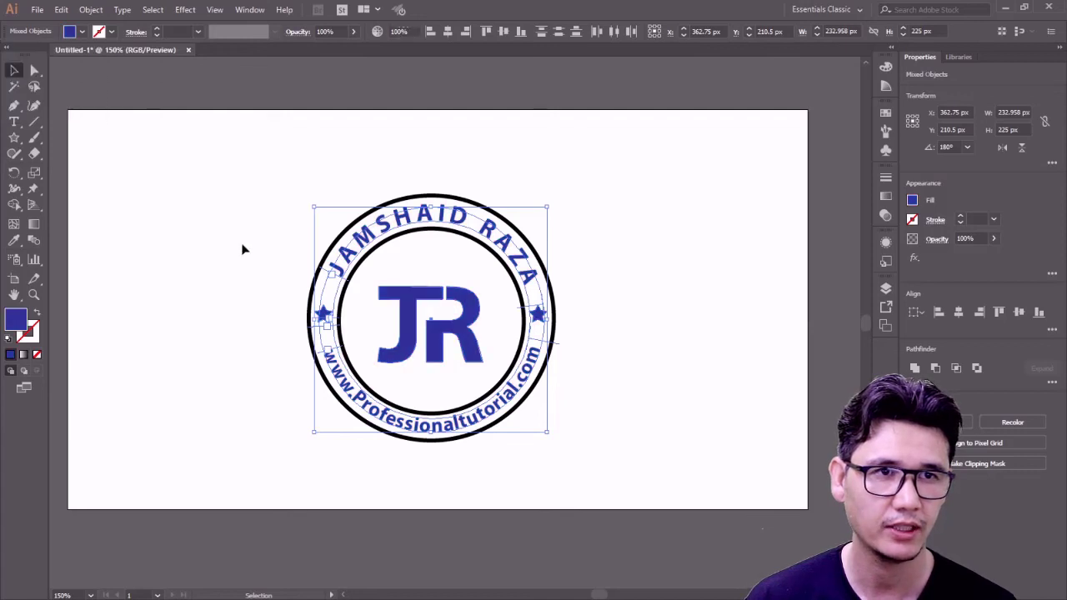
{"action": "left_click", "coordinate": [225, 256]}
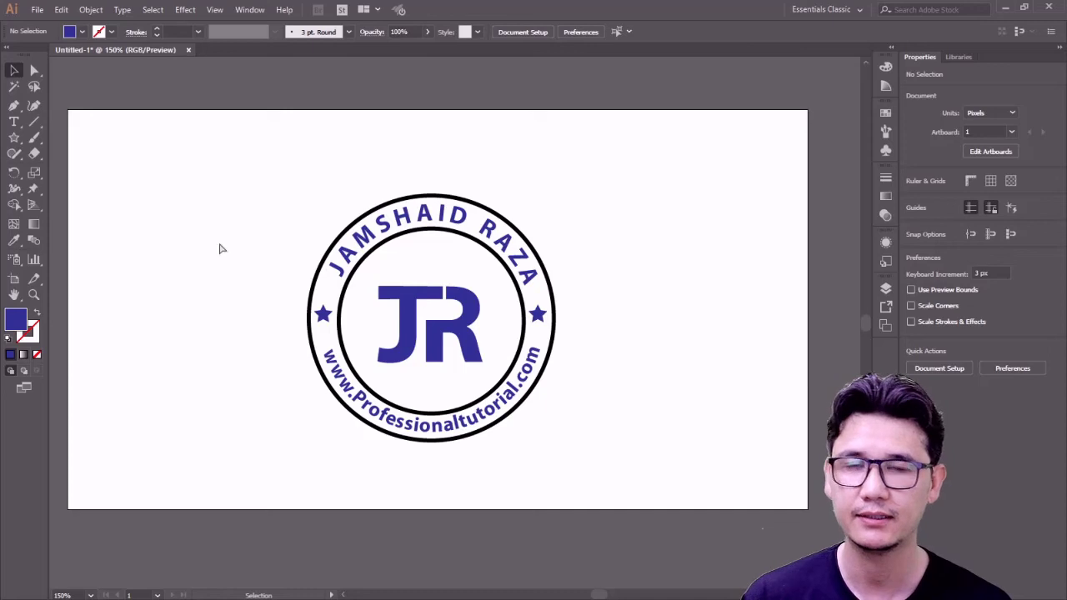
{"action": "key", "text": "ctrl+z"}
{"action": "key", "text": "ctrl+z"}
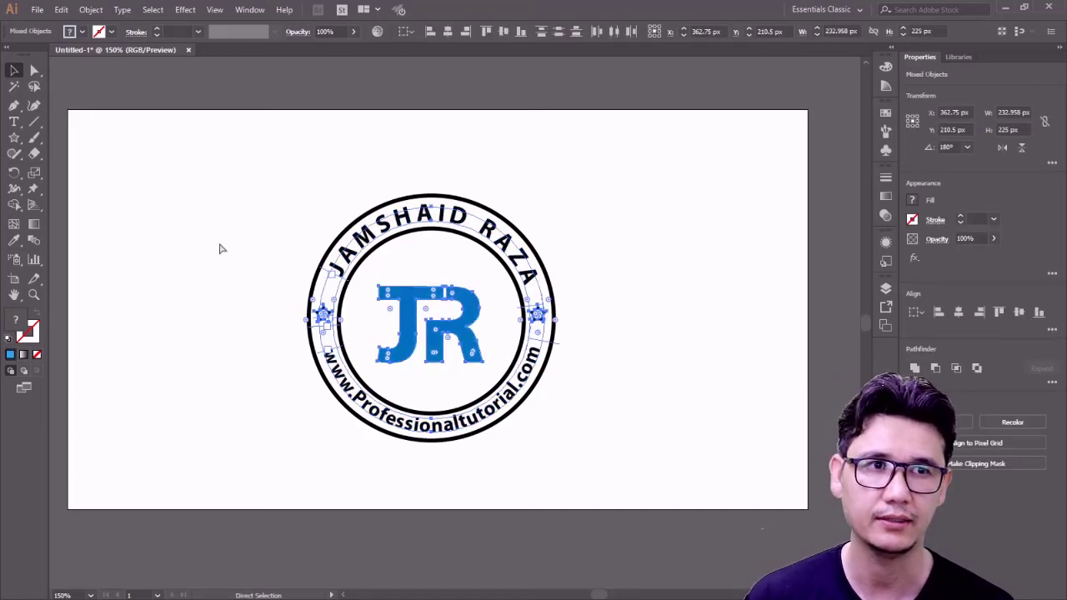
{"action": "key", "text": "ctrl+z"}
{"action": "key", "text": "ctrl+z"}
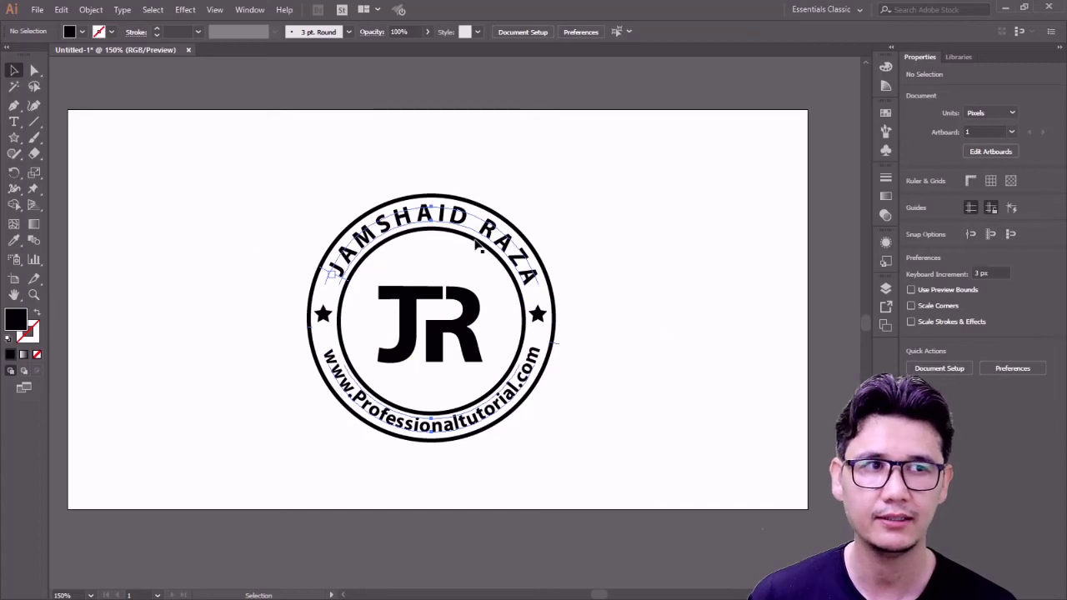
- Marquee-select the whole badge and move it up on the artboard to Y 182.333 px
{"action": "scroll", "coordinate": [434, 245], "scroll_direction": "down", "scroll_amount": 2}
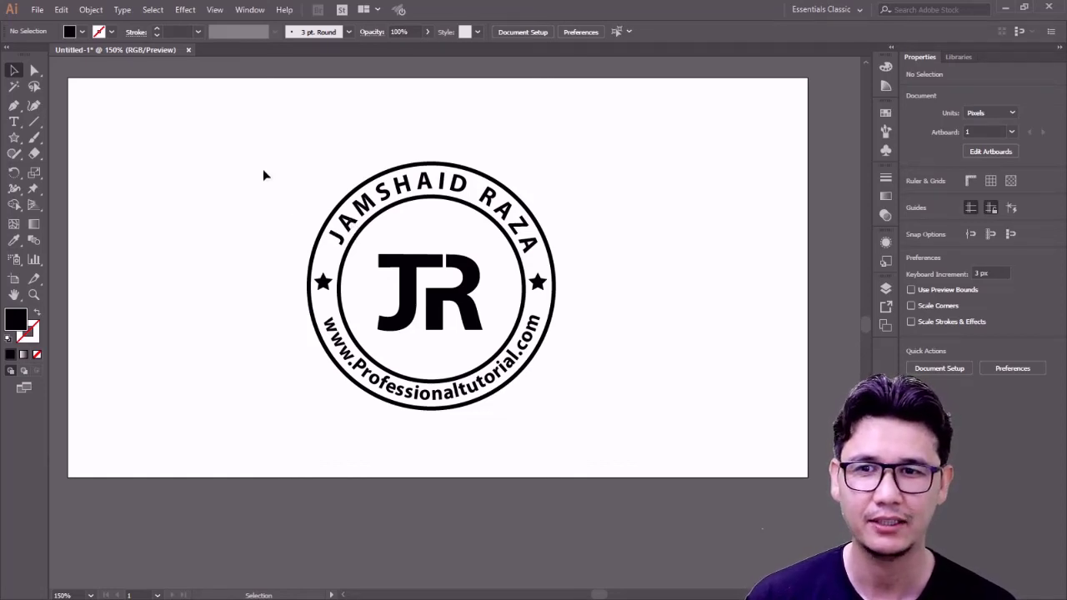
{"action": "left_click_drag", "start_coordinate": [288, 152], "coordinate": [594, 477]}
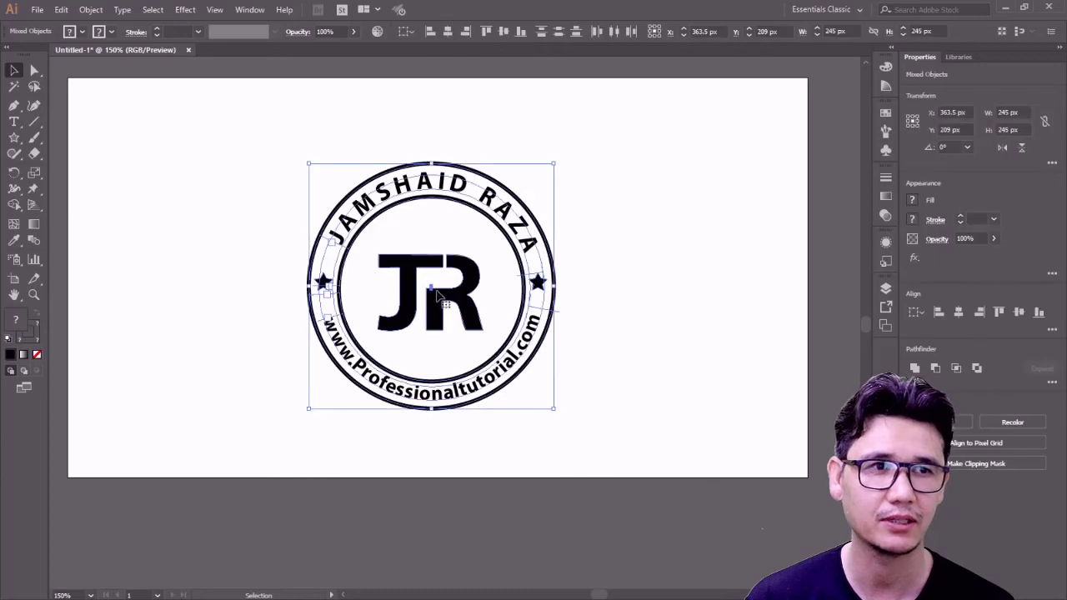
{"action": "left_click_drag", "start_coordinate": [443, 302], "coordinate": [447, 277]}
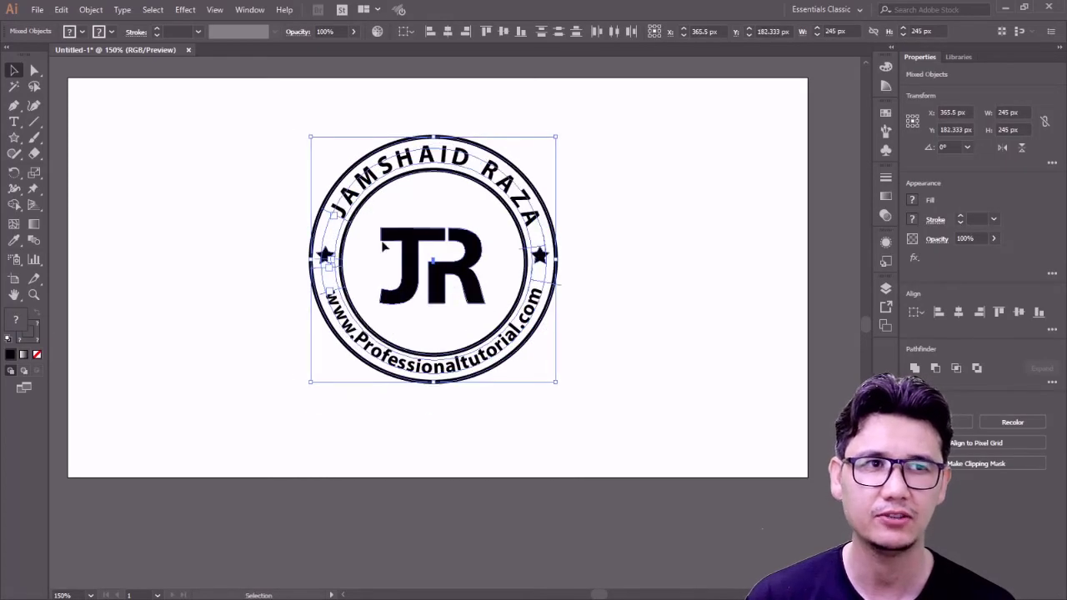
{"action": "left_click", "coordinate": [35, 10]}
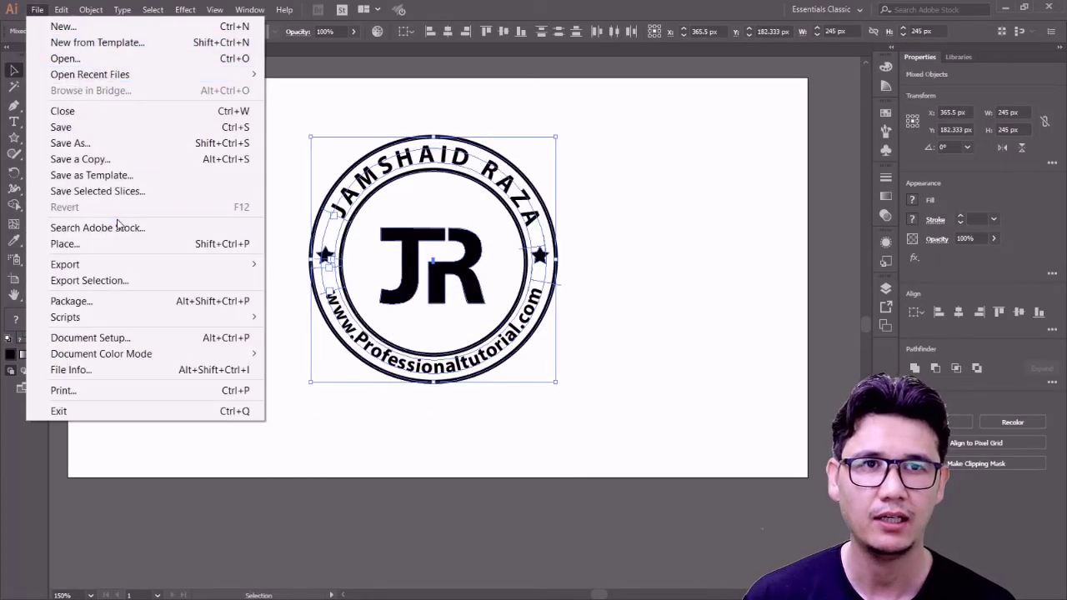
- Save As into E:\Fiver 2021, creating and opening a new folder named for the client's logo design
{"action": "left_click", "coordinate": [114, 150]}
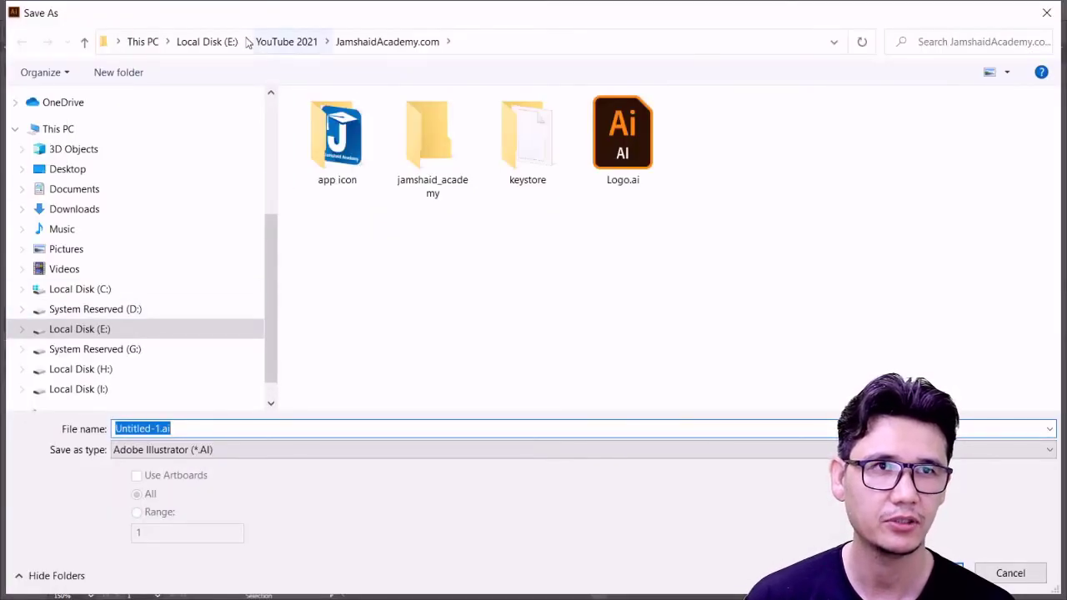
{"action": "left_click", "coordinate": [206, 41]}
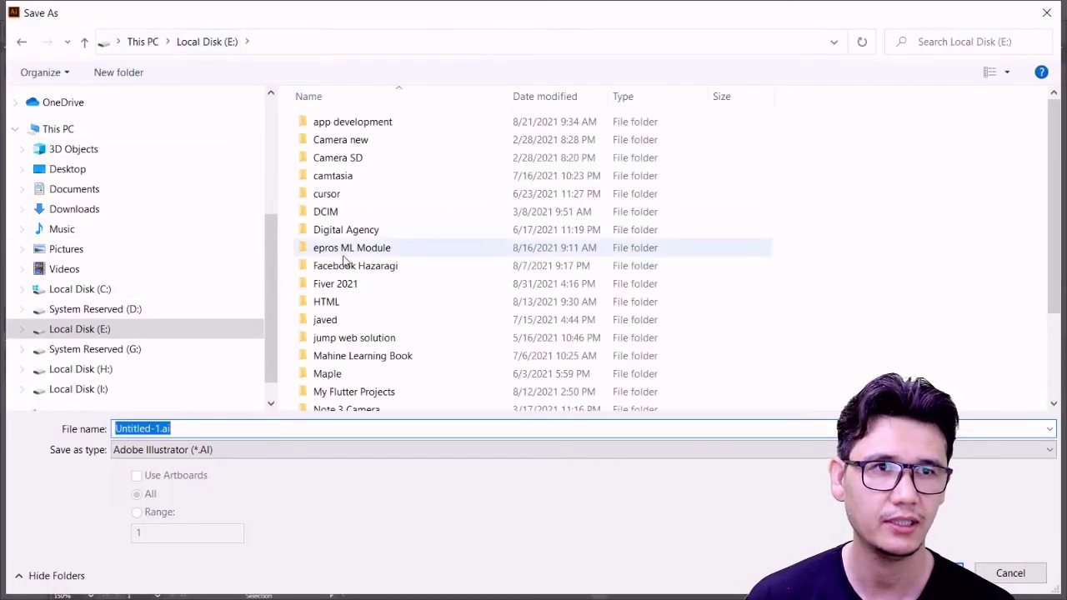
{"action": "double_click", "coordinate": [349, 286]}
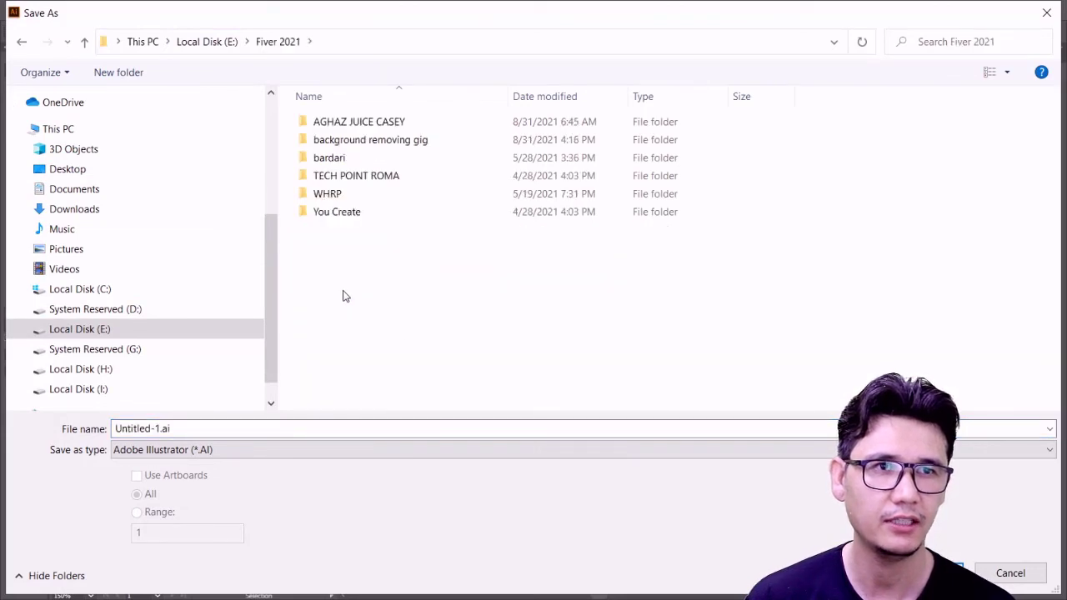
{"action": "left_click", "coordinate": [138, 76]}
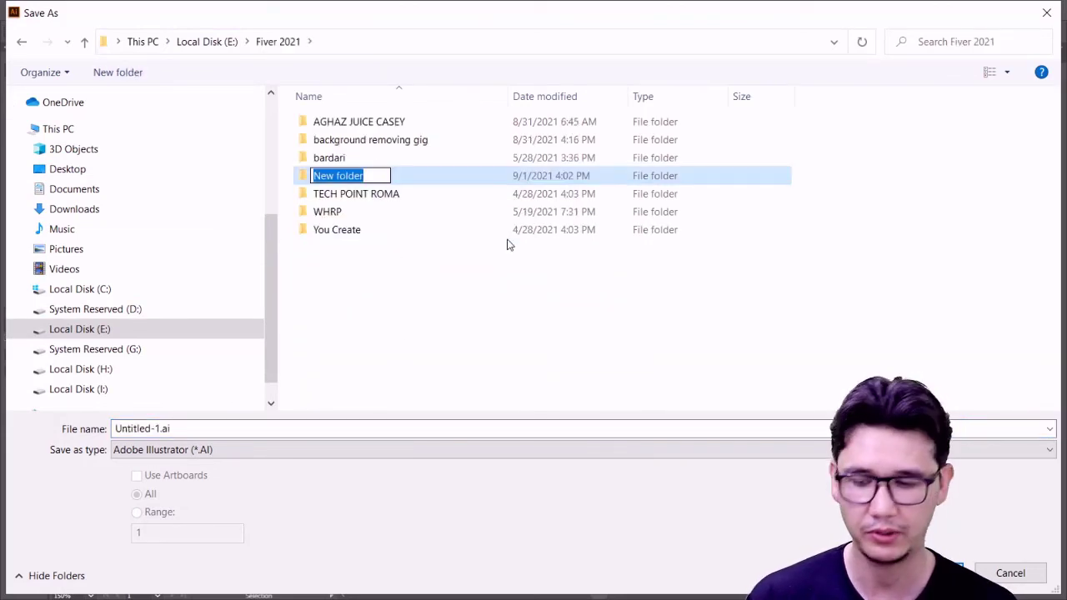
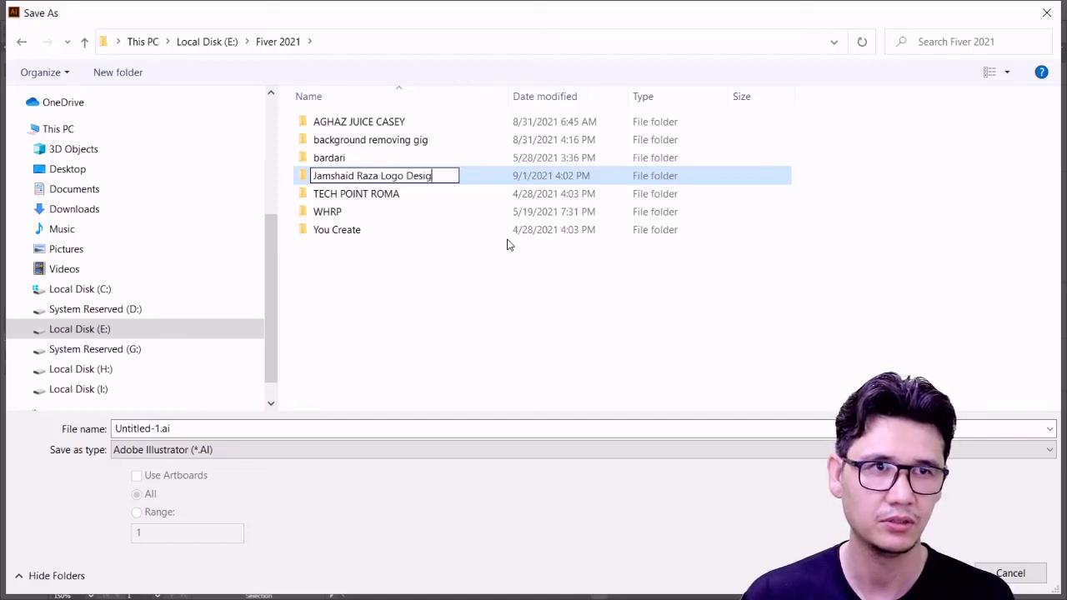
{"action": "key", "text": "Return"}
{"action": "key", "text": "Return"}
- Name the .ai file after the client's logo design and confirm the save
{"action": "left_click", "coordinate": [243, 428]}
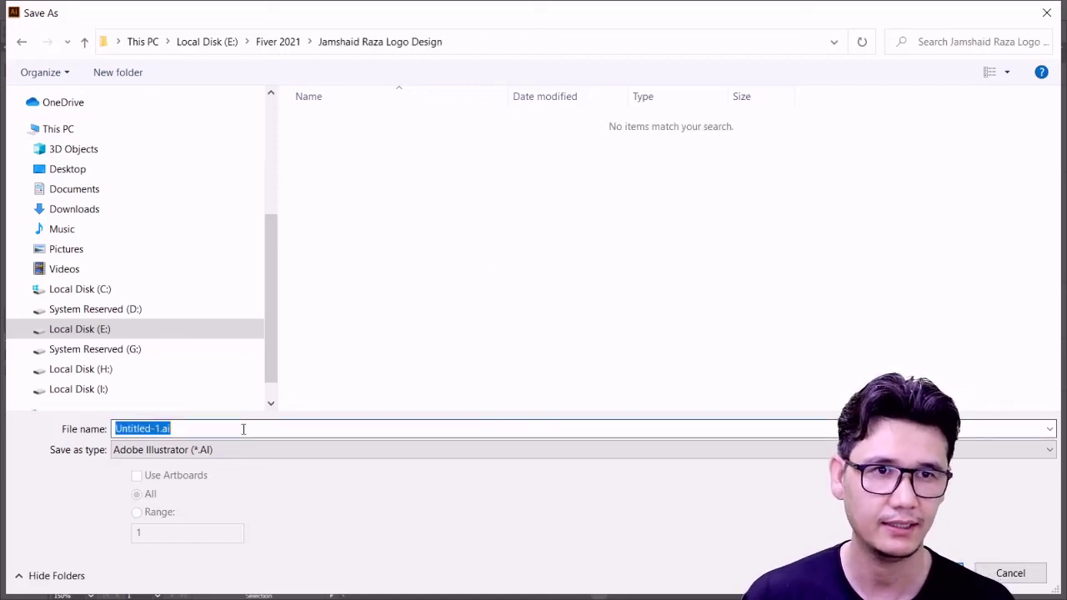
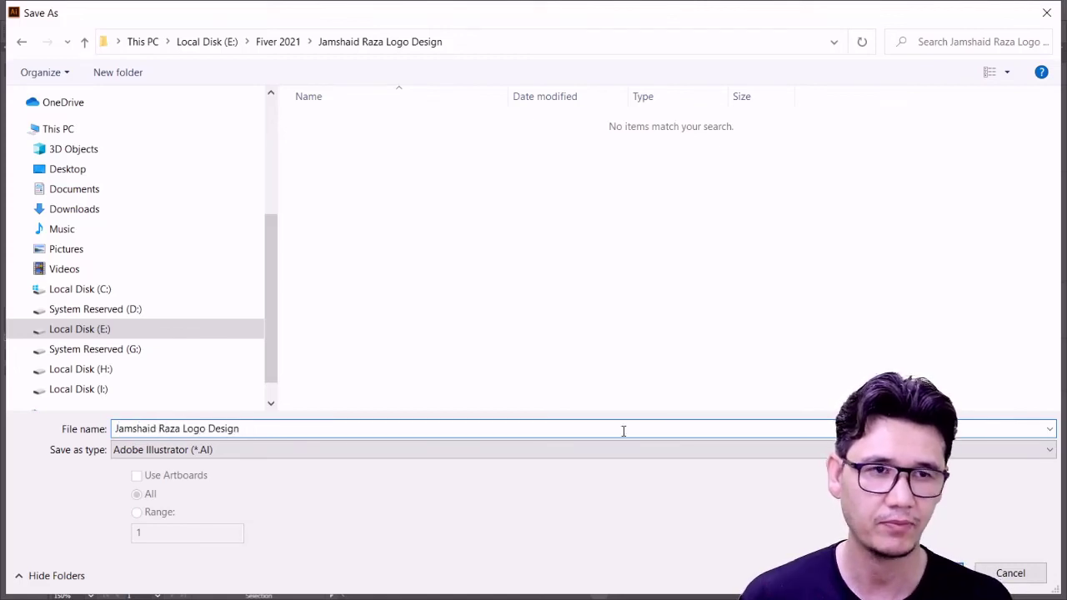
{"action": "type", "text": "esign"}
{"action": "key", "text": "Return"}
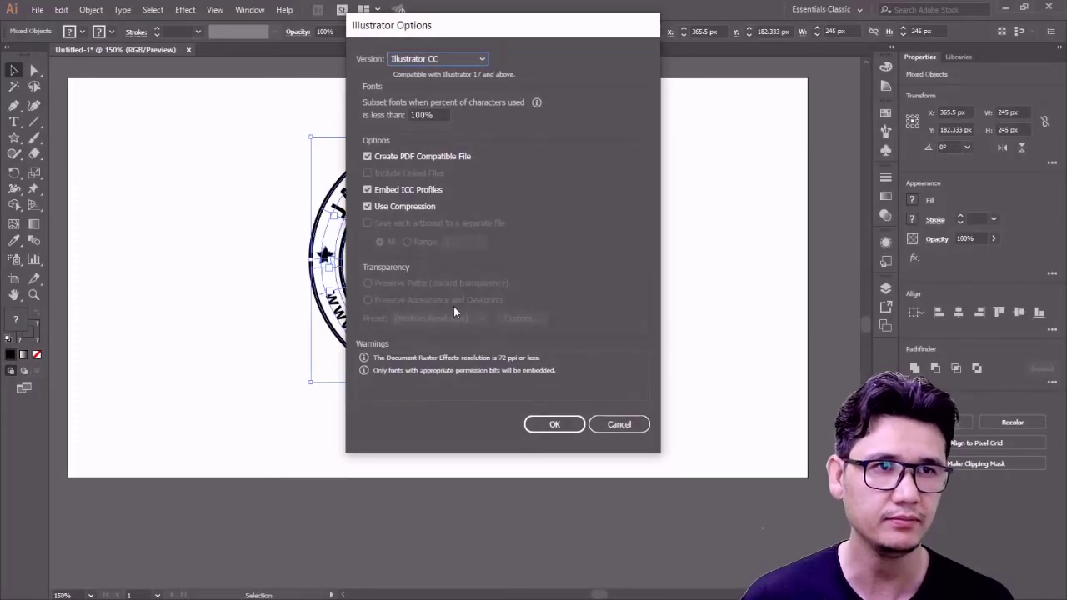
- Accept the Illustrator Options to finish saving the .ai file, then zoom in on the badge
{"action": "left_click", "coordinate": [553, 423]}
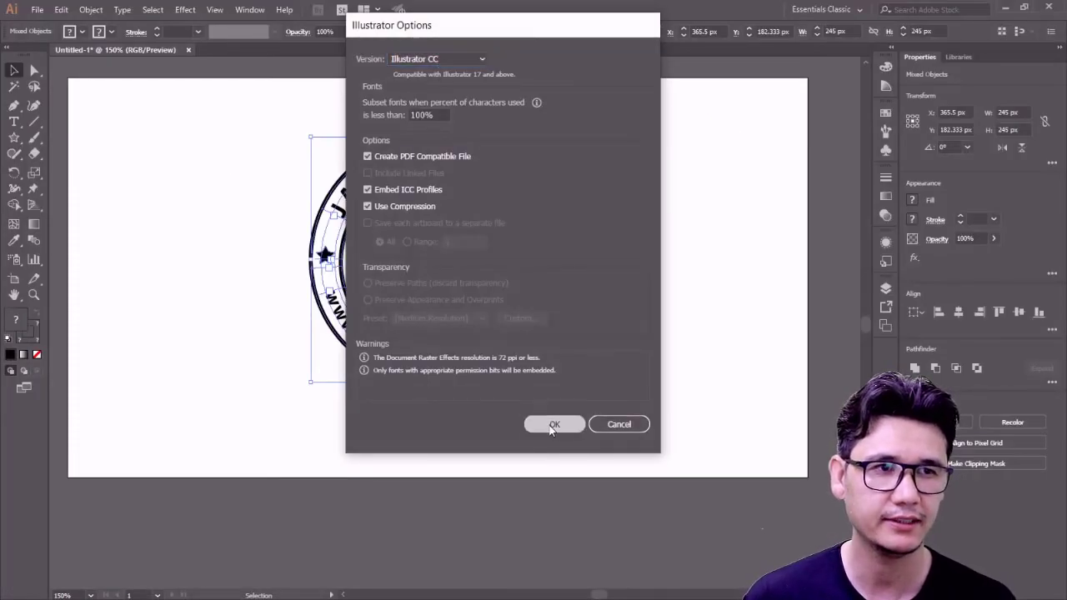
{"action": "left_click", "coordinate": [244, 195]}
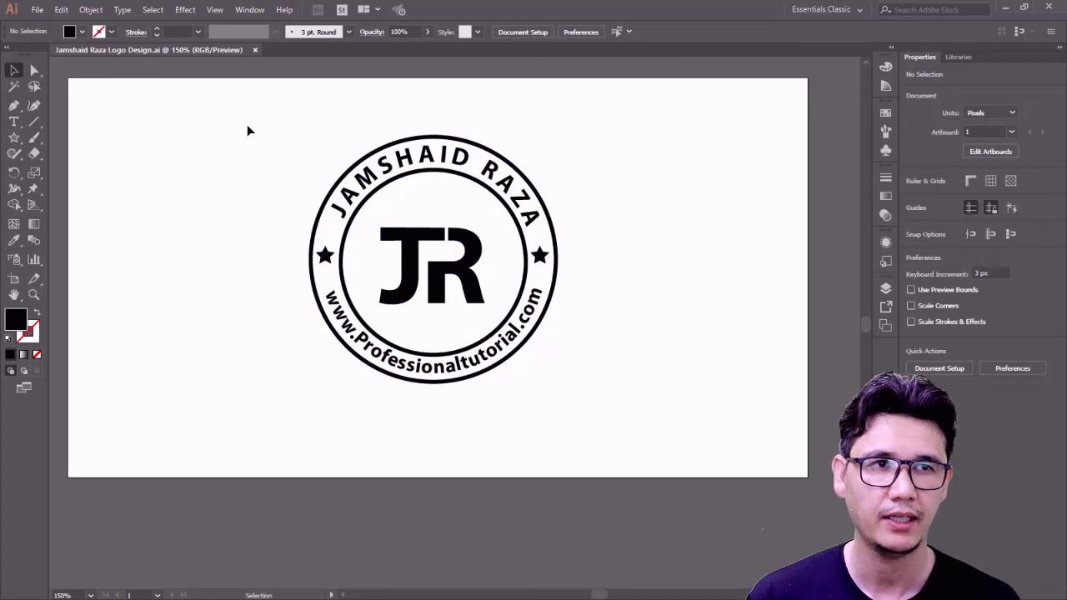
{"action": "key", "text": "z"}
{"action": "left_click", "coordinate": [453, 240]}
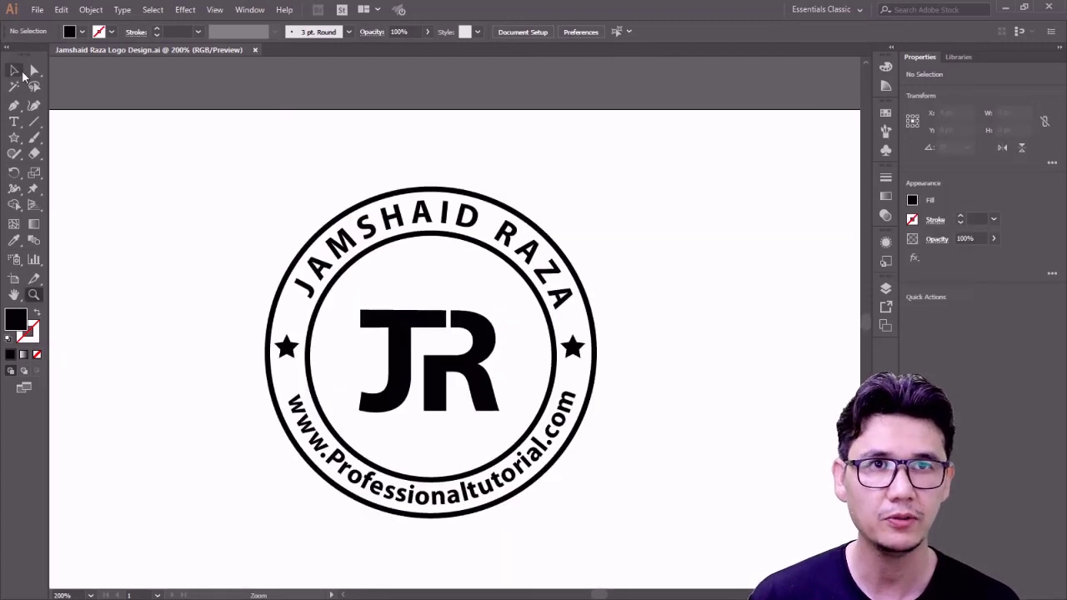
{"action": "left_click", "coordinate": [15, 71]}
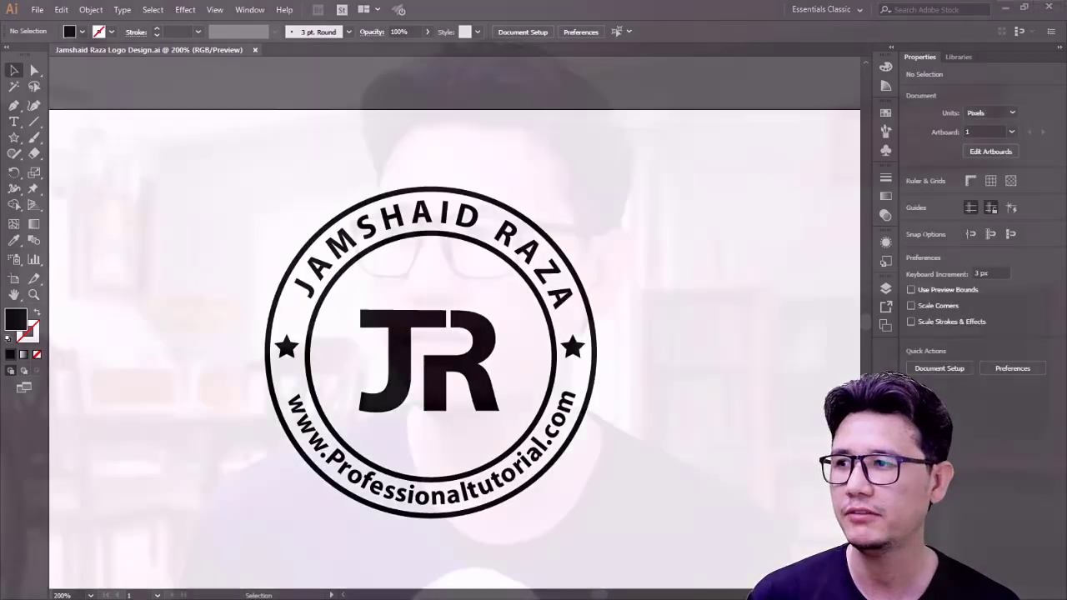